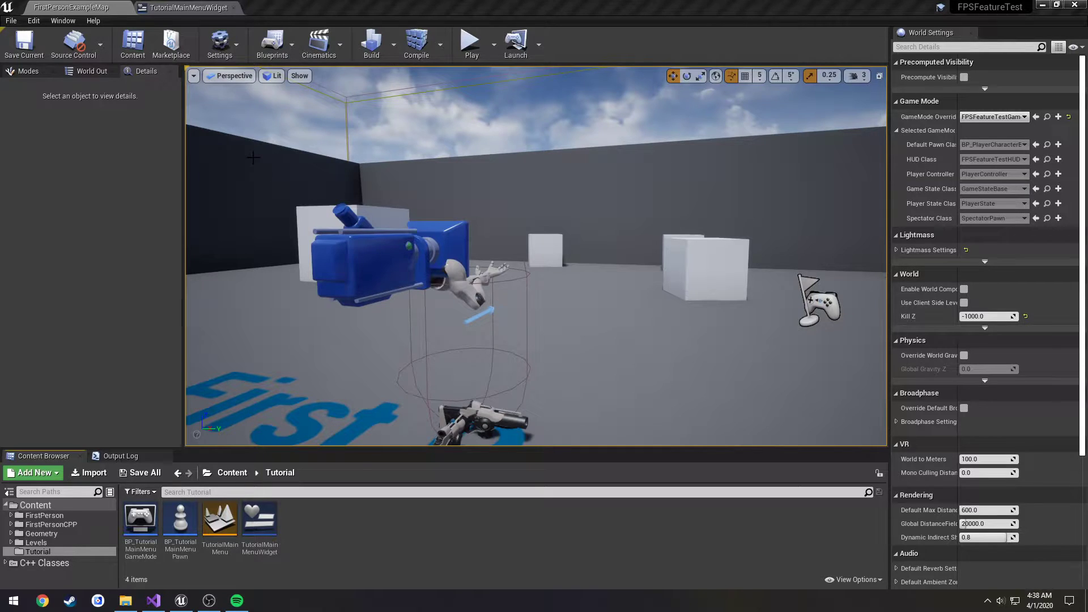
Step: Switch from the level viewport to the TutorialMainMenuWidget designer
click(191, 8)
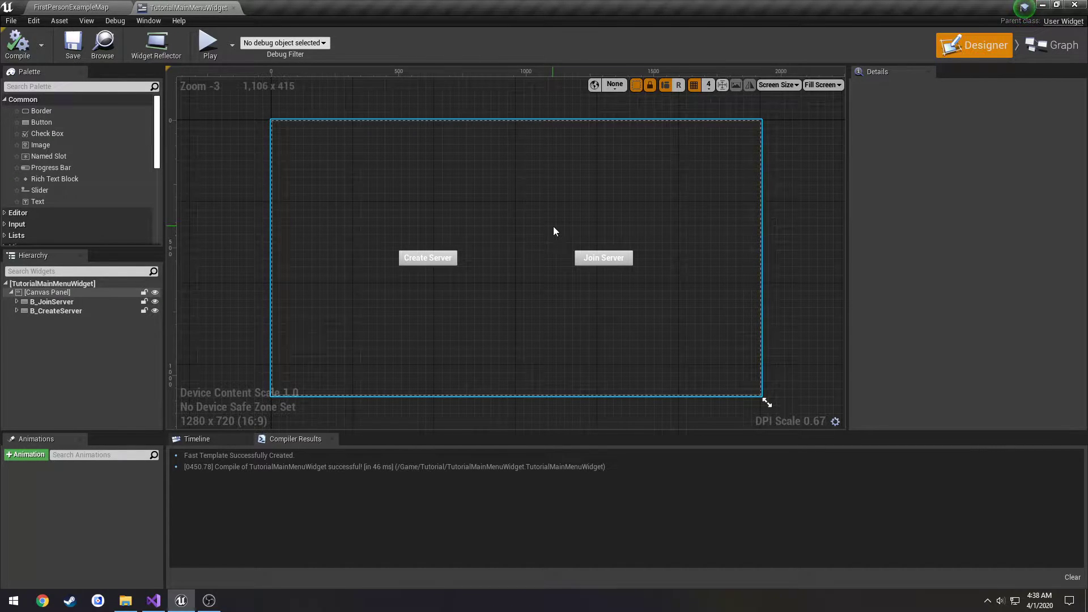
Step: Add a Widget Switcher from the Palette onto the main menu's Canvas Panel
scroll(103, 212, down, 6)
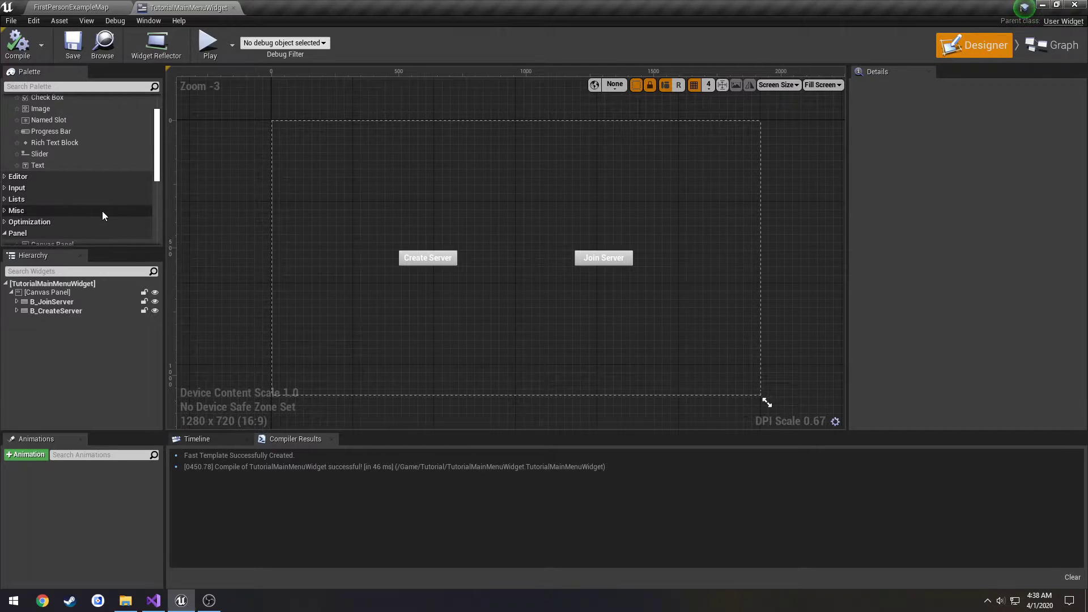
scroll(100, 207, down, 3)
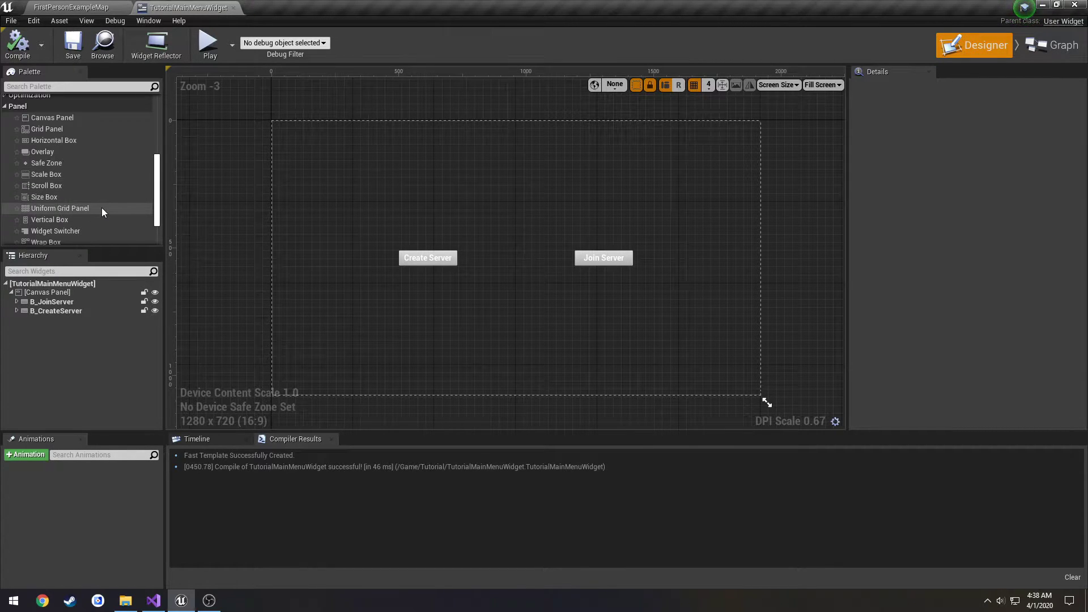
scroll(48, 150, up, 3)
scroll(74, 199, down, 3)
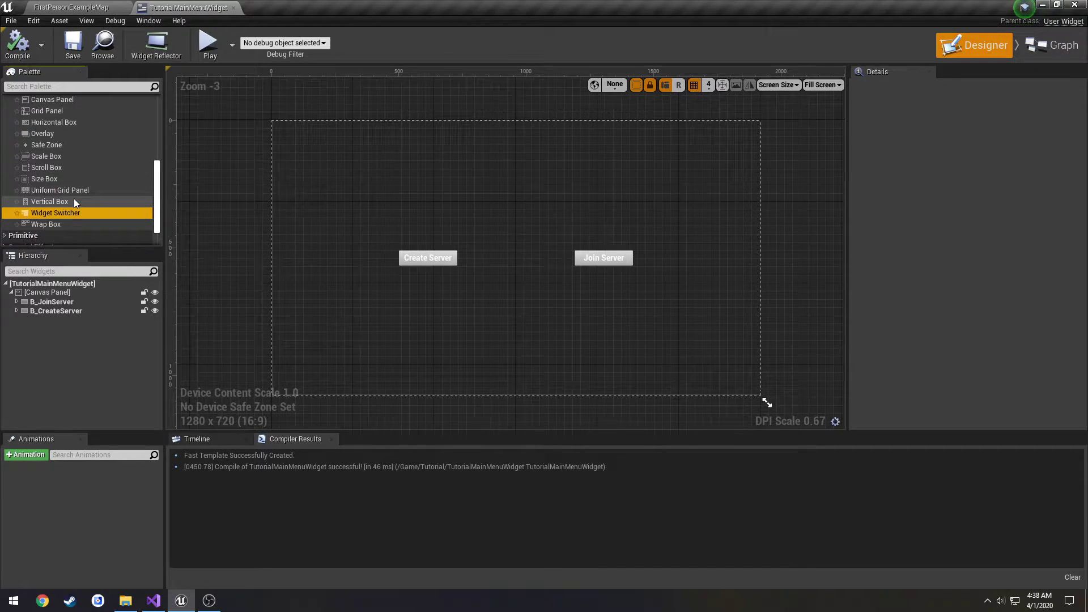
drag(67, 213, 47, 293)
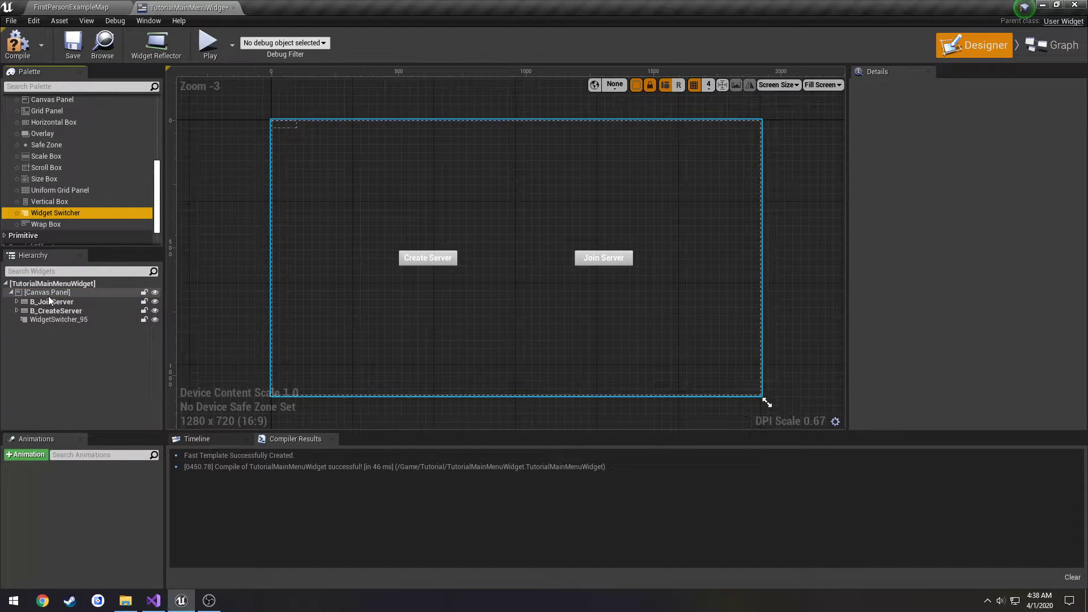
Step: Nest a Canvas Panel inside the Widget Switcher and select the switcher
scroll(79, 212, up, 4)
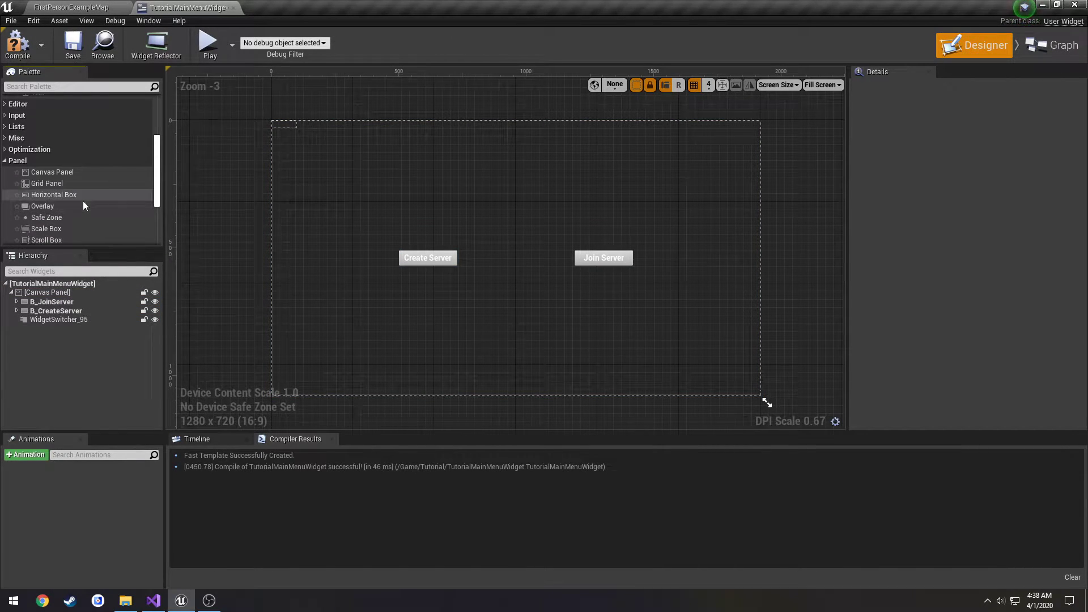
click(67, 173)
drag(63, 173, 46, 320)
click(57, 319)
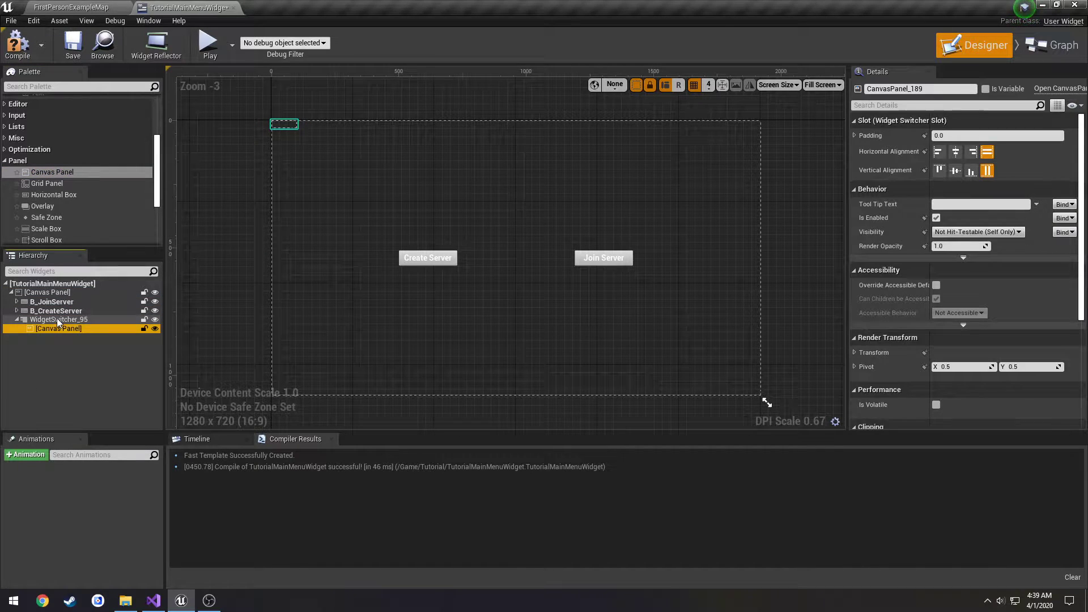
Step: Anchor the widget switcher to the centre at position 0, 0, then roughly enlarge it around the buttons
click(961, 138)
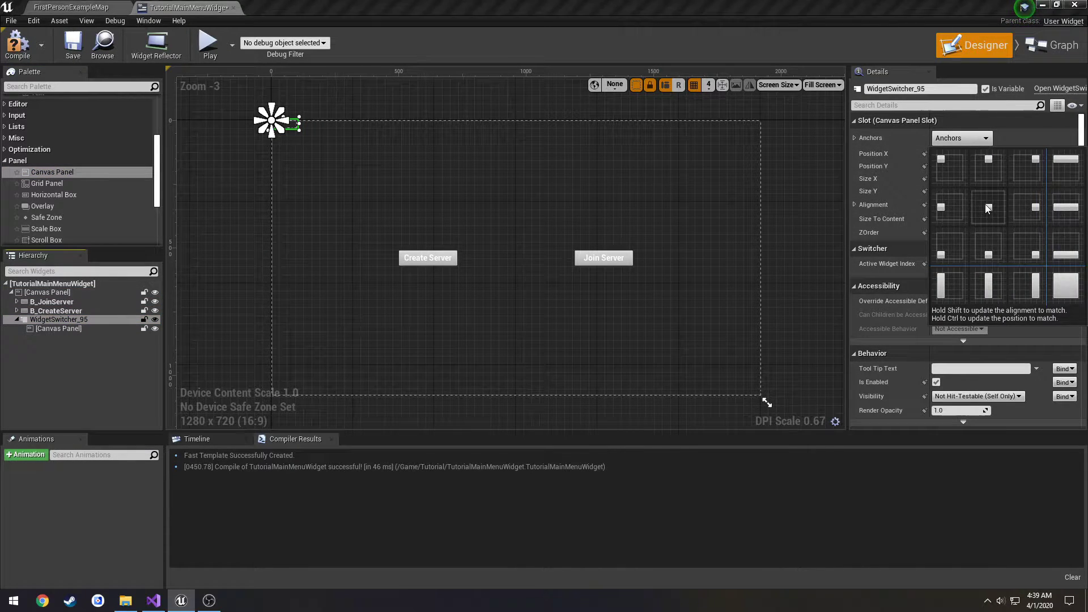
click(988, 207)
click(957, 154)
text(0)
key(Tab)
text(0)
key(Return)
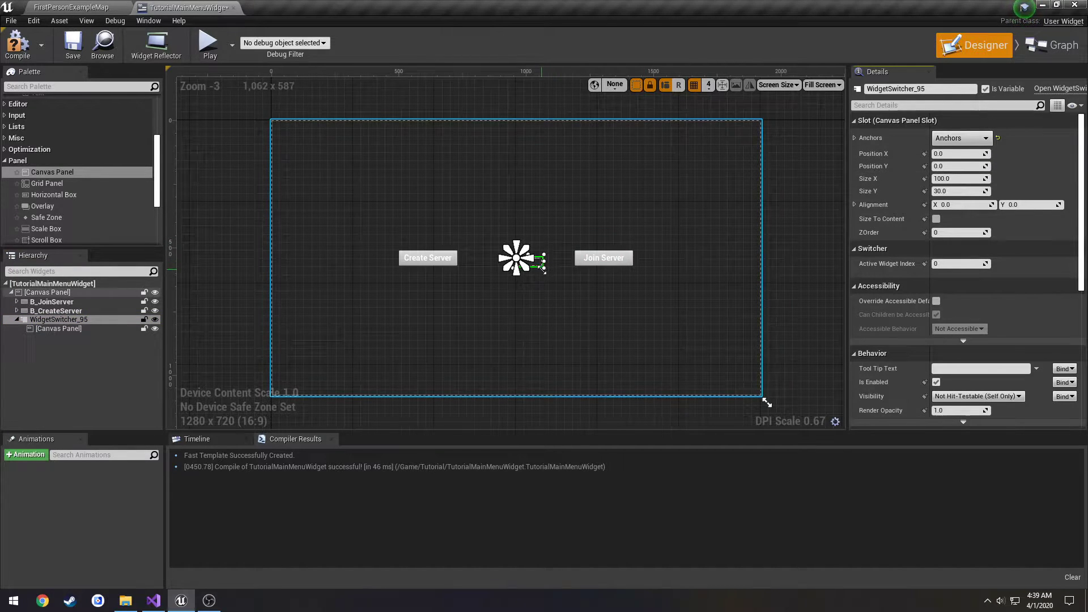
drag(544, 267, 728, 390)
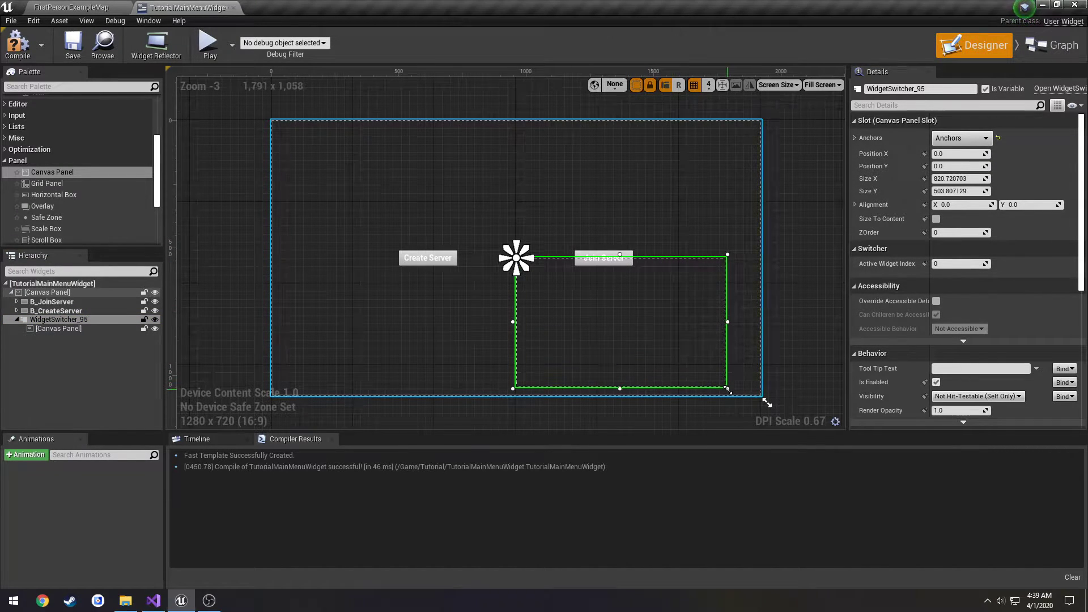
drag(649, 337, 559, 294)
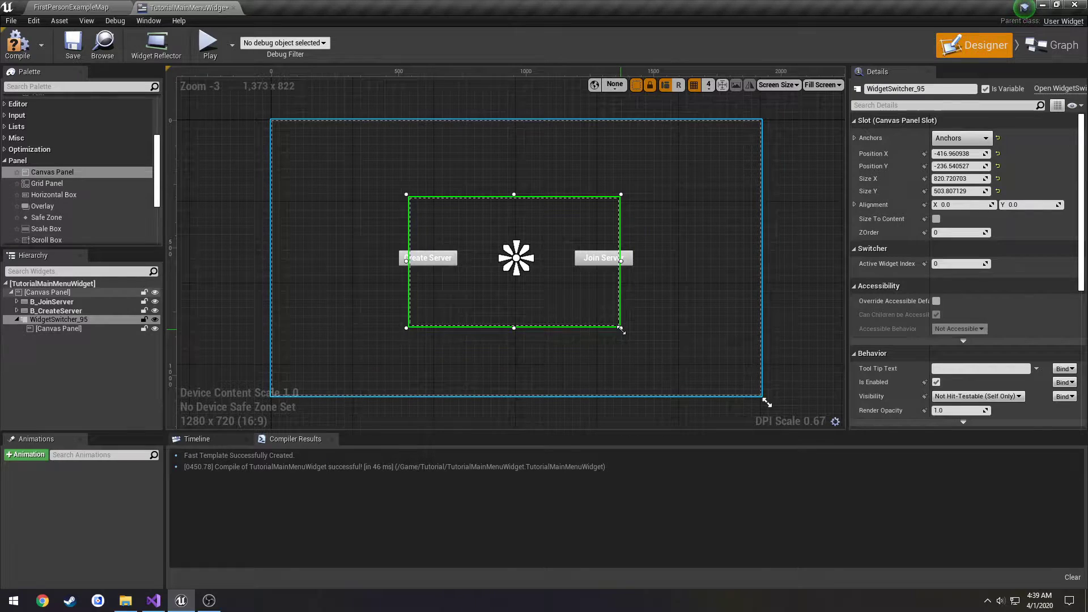
drag(617, 327, 656, 354)
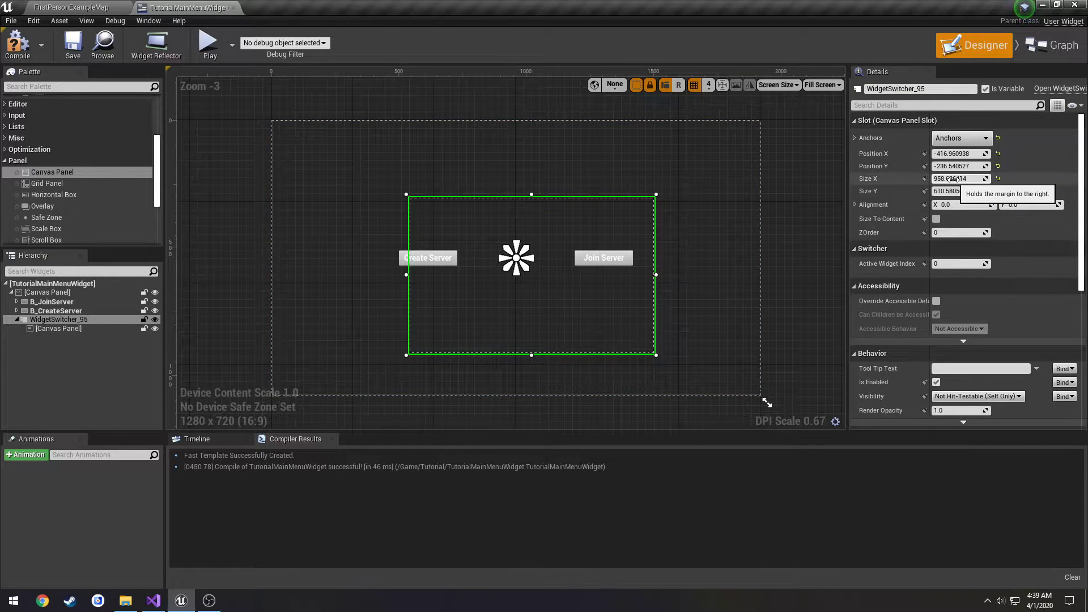
Step: Set the widget switcher's size to 950 by 600
click(956, 179)
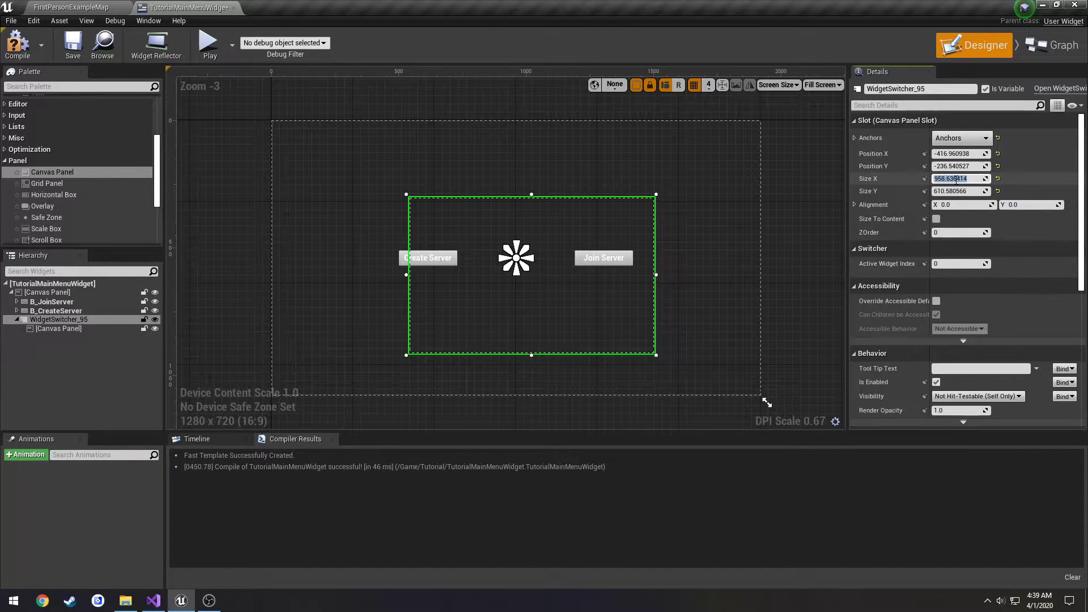
text(950)
key(Tab)
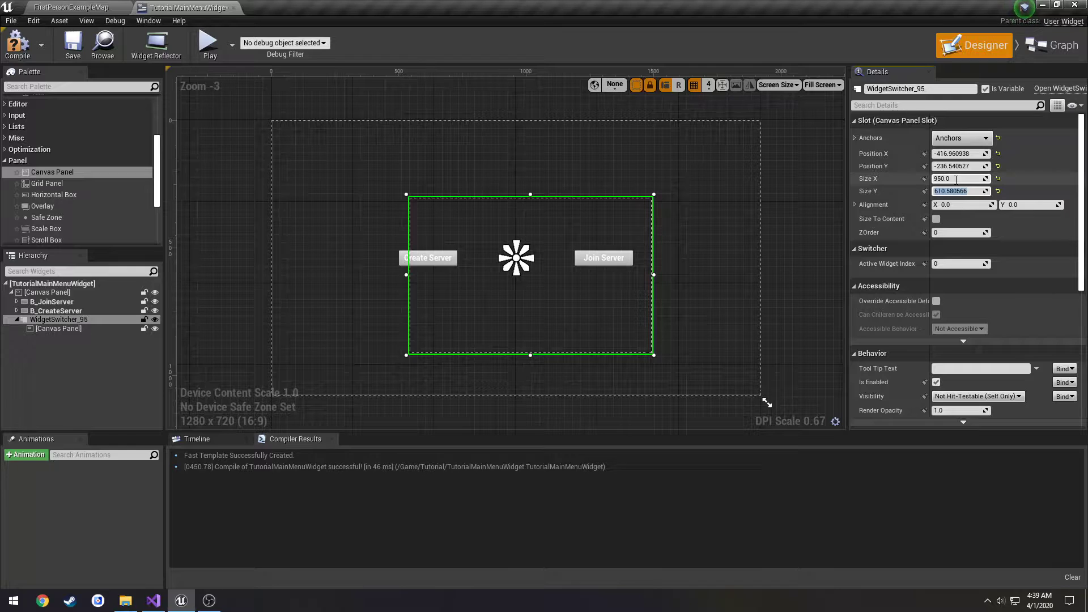
text(600)
key(Return)
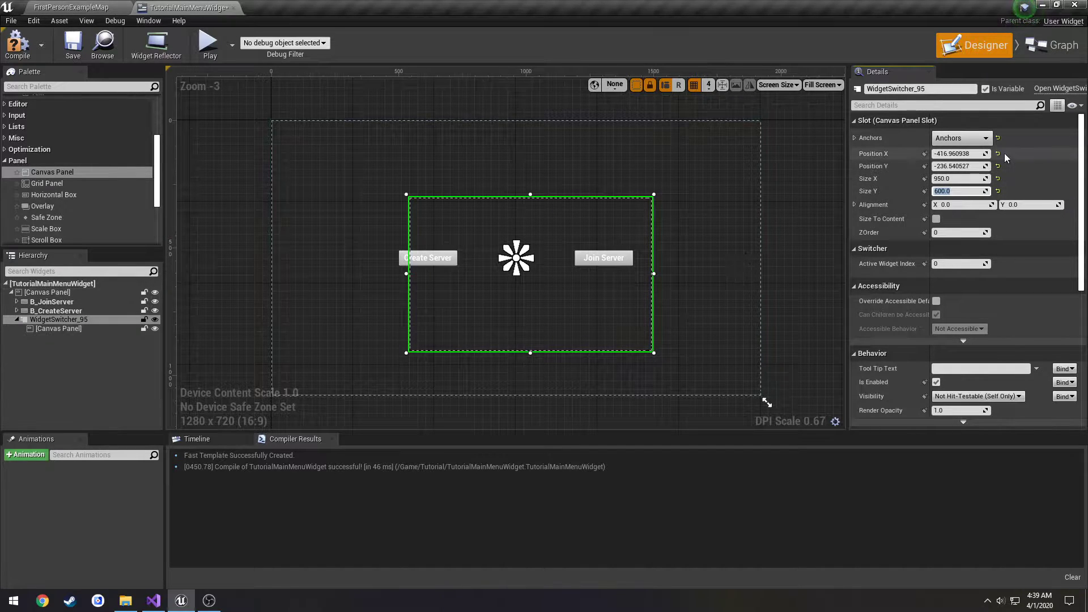
Step: Position the widget switcher at X -425, Y -300
click(964, 154)
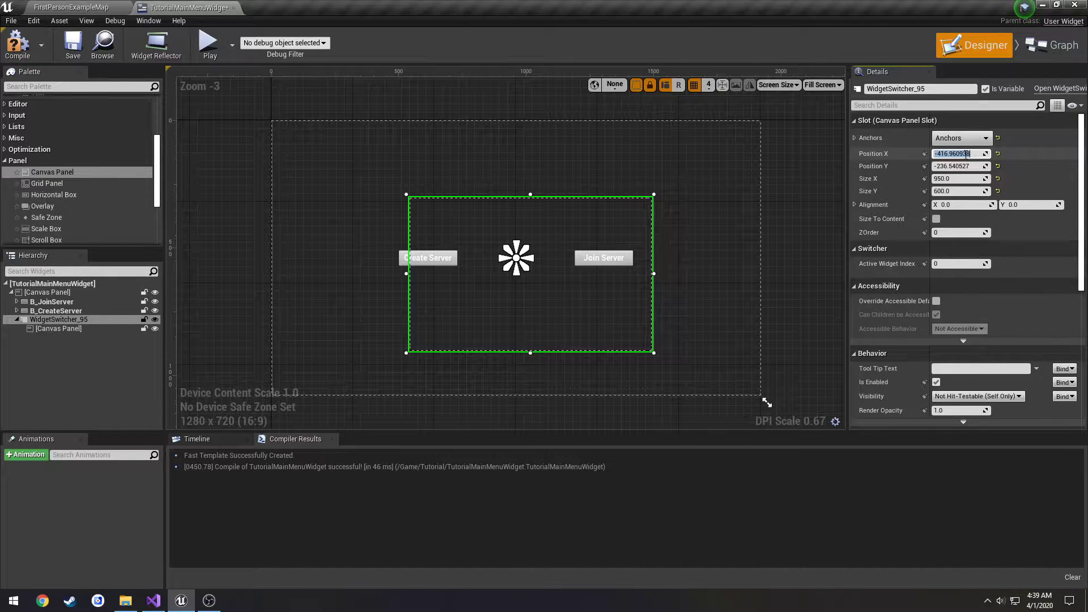
text(-825)
key(Return)
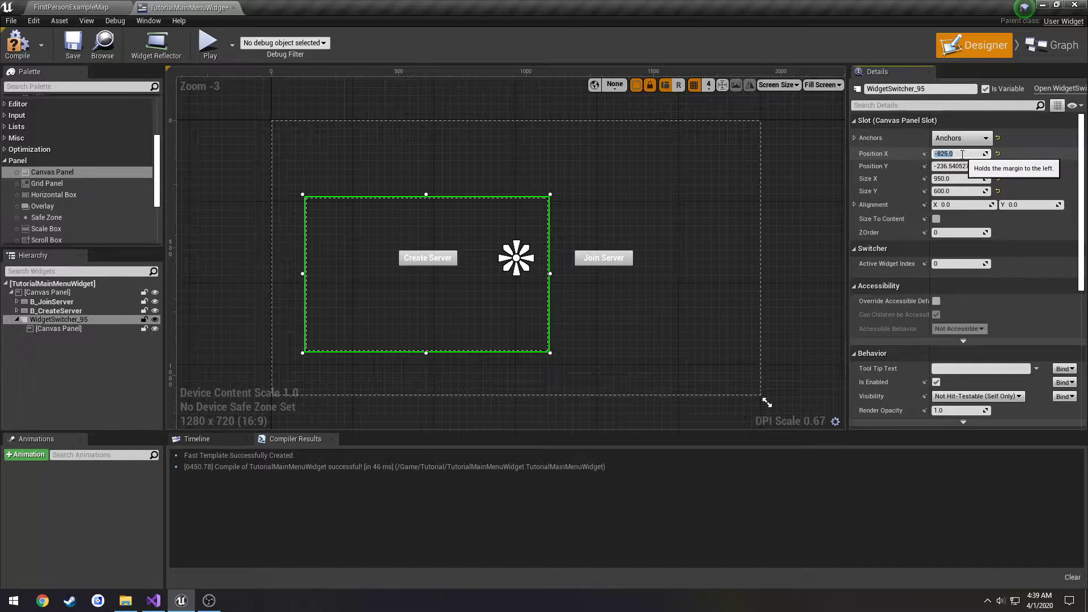
click(943, 154)
text(4)
key(Return)
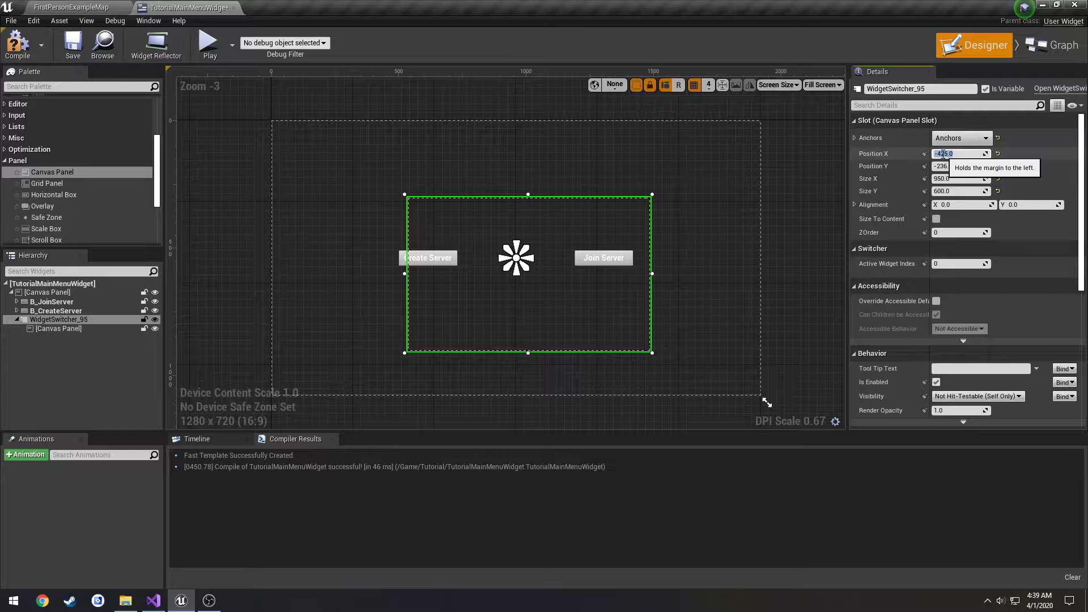
click(961, 167)
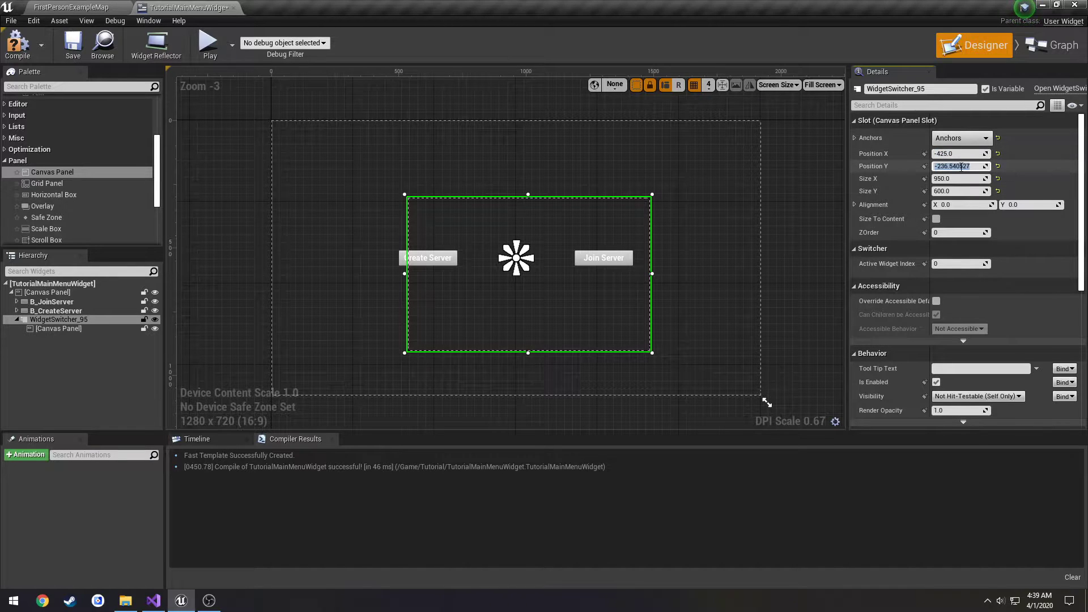
text(-300)
key(Return)
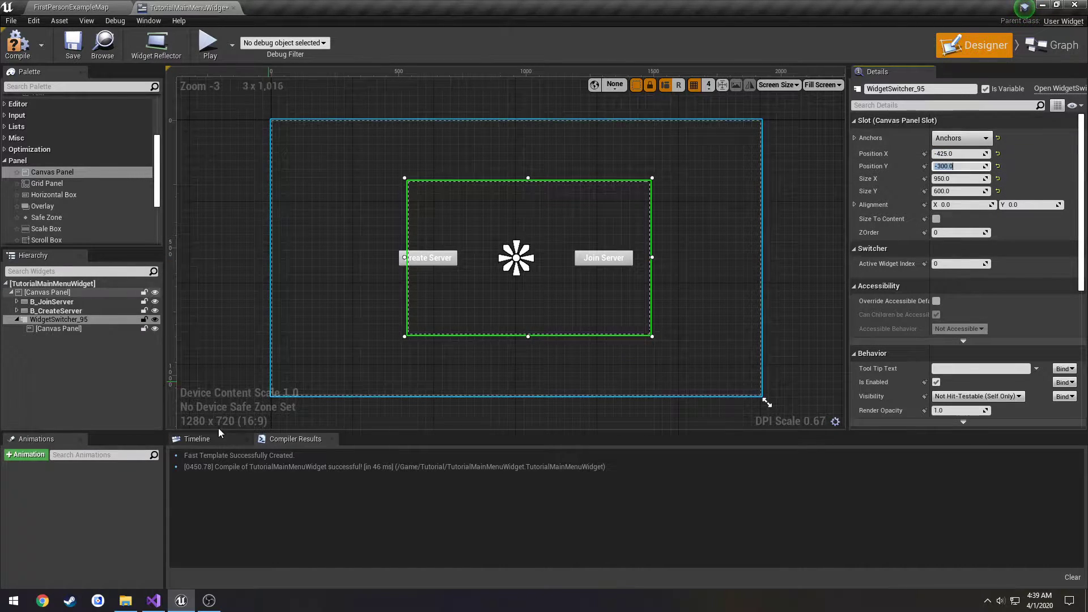
Step: Calculate 950/2 in the Windows Calculator, then close it
click(13, 600)
click(45, 381)
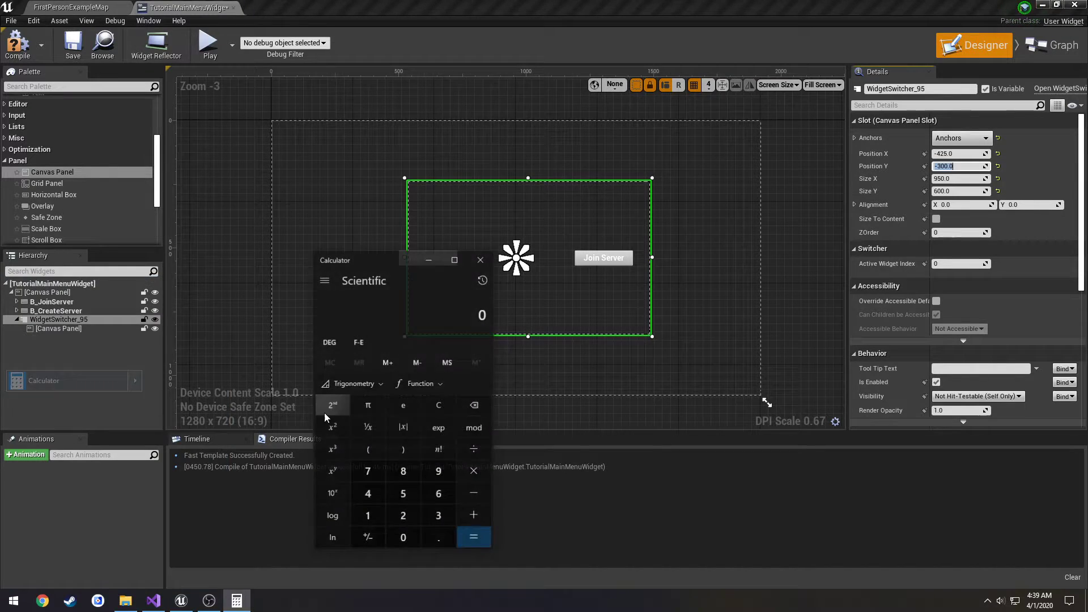
text(950/2)
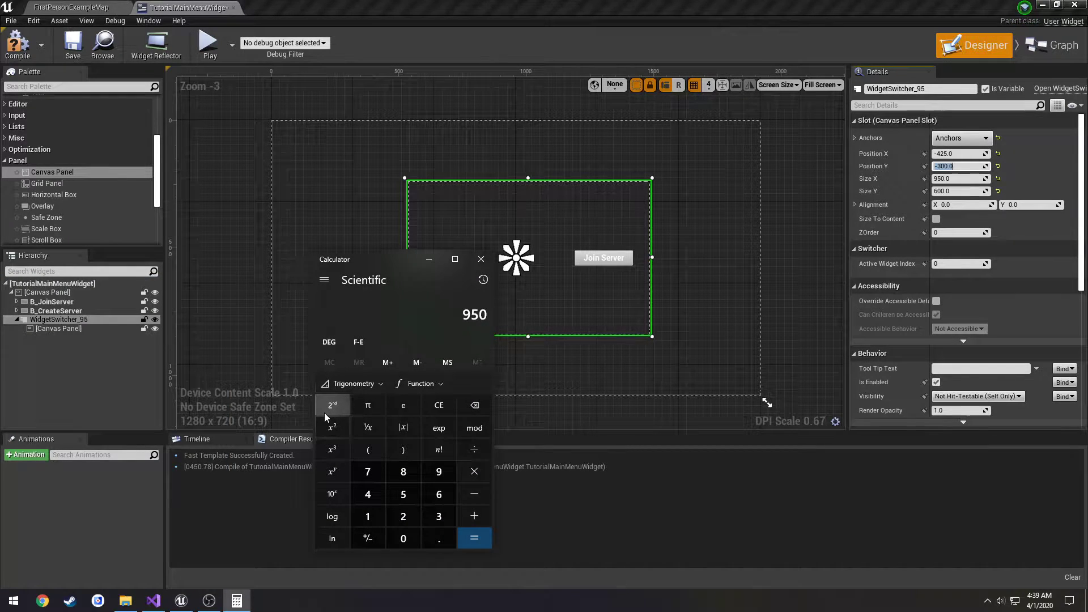
key(Return)
click(481, 259)
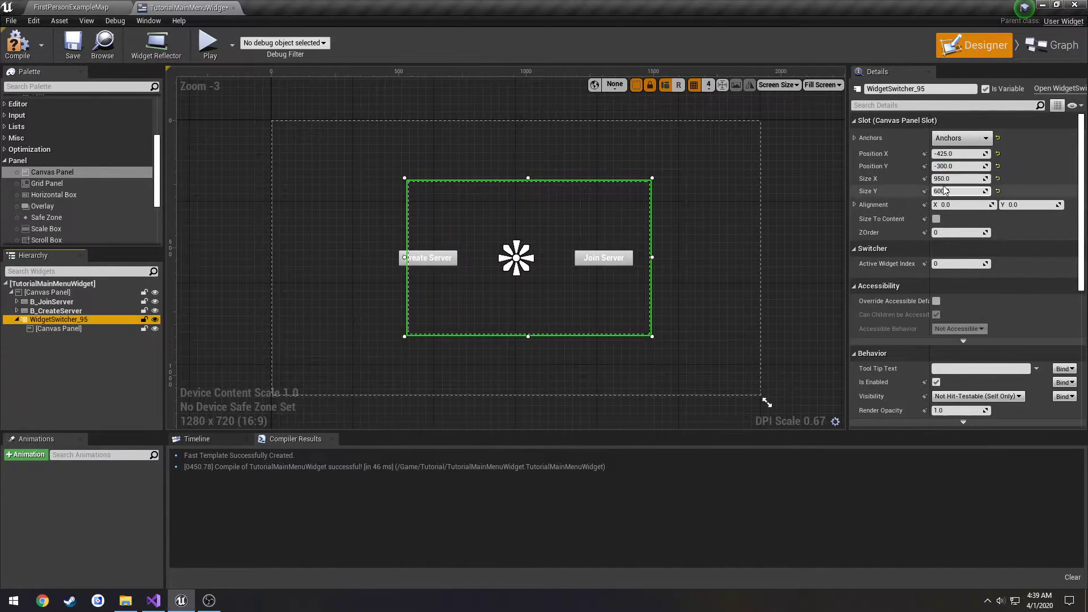
Step: Set the widget switcher's Position X to -475
click(958, 154)
text(-)
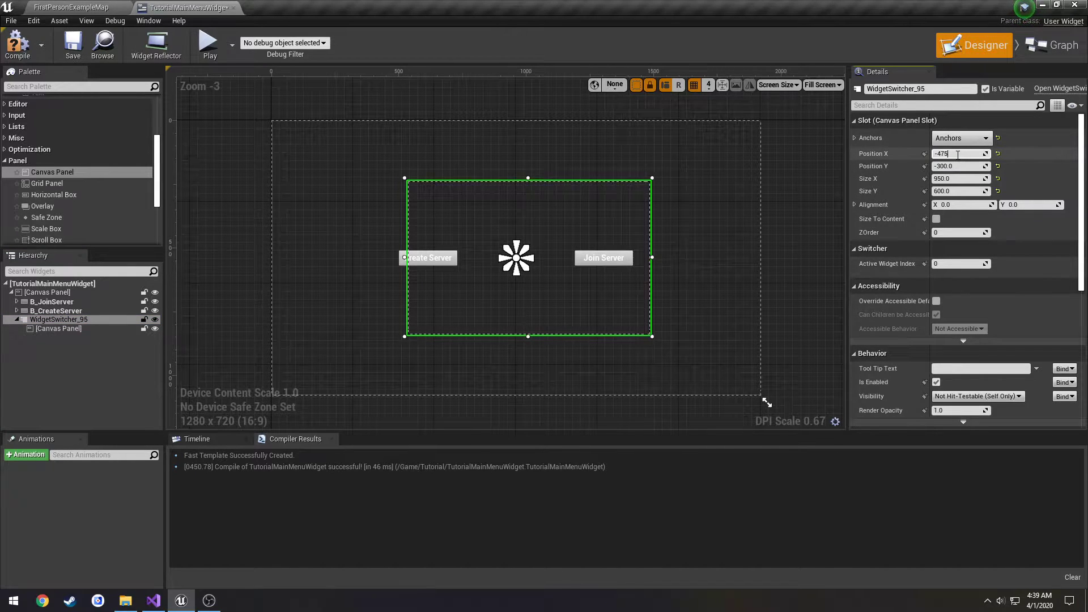
text(475)
key(Return)
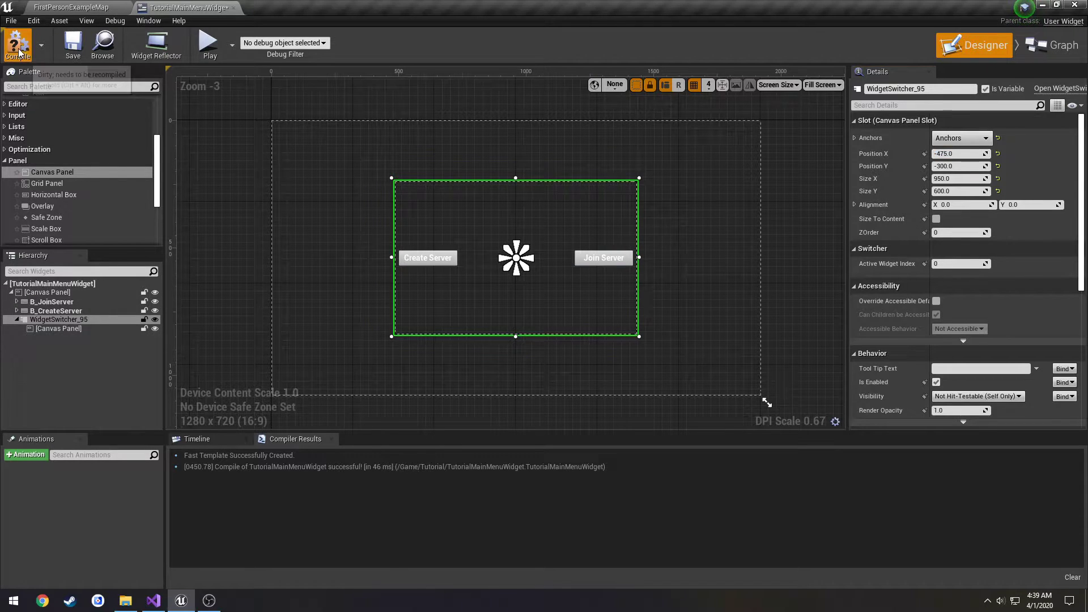
Step: Compile, move Create Server into the switcher's canvas panel, and add a second canvas panel to WidgetSwitcher_95
click(75, 49)
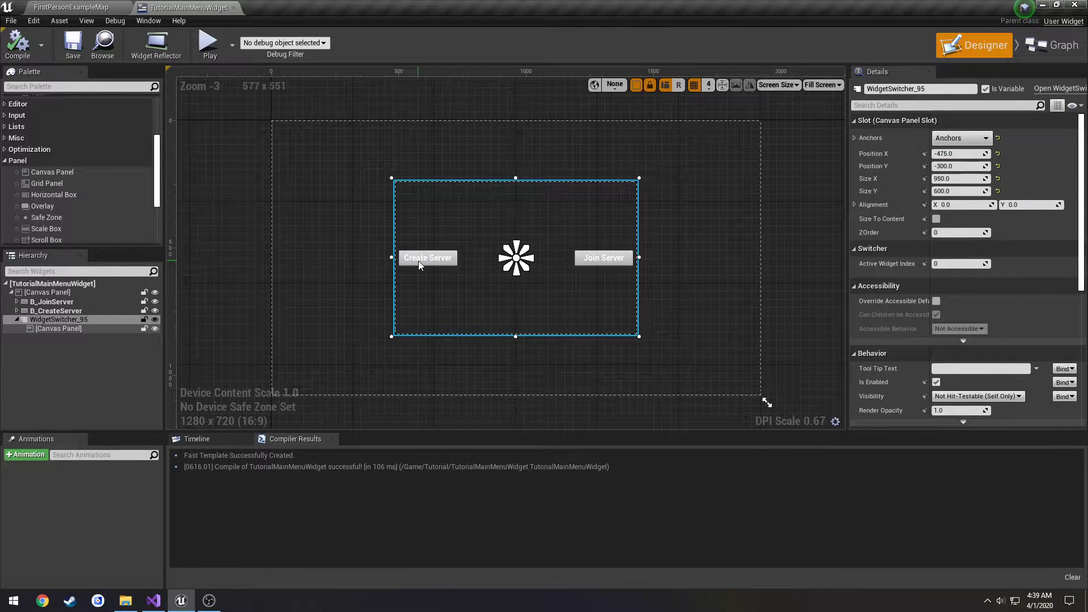
drag(79, 317, 58, 334)
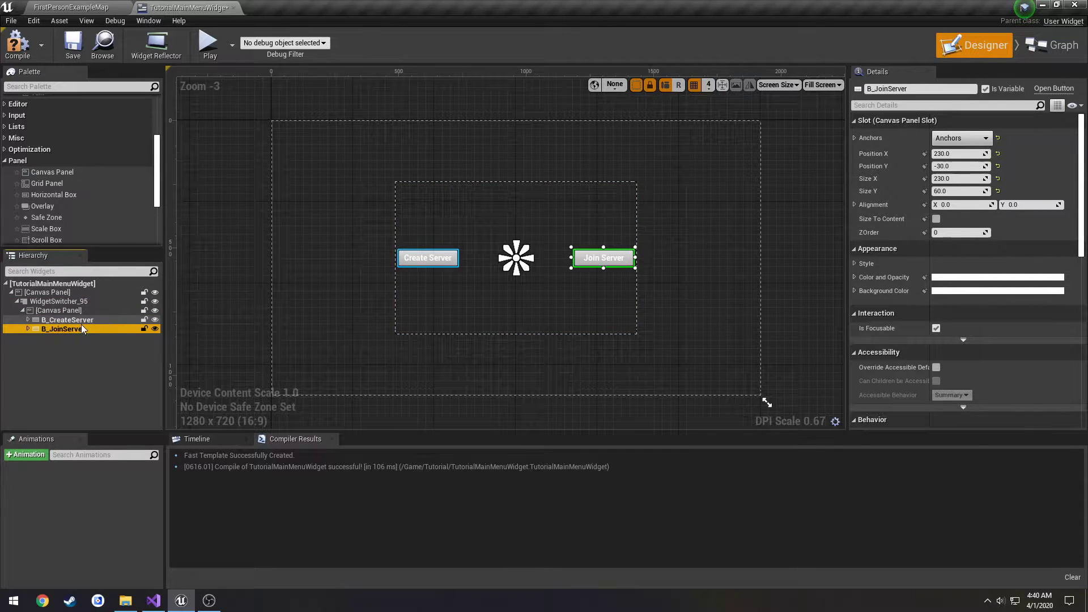
click(23, 311)
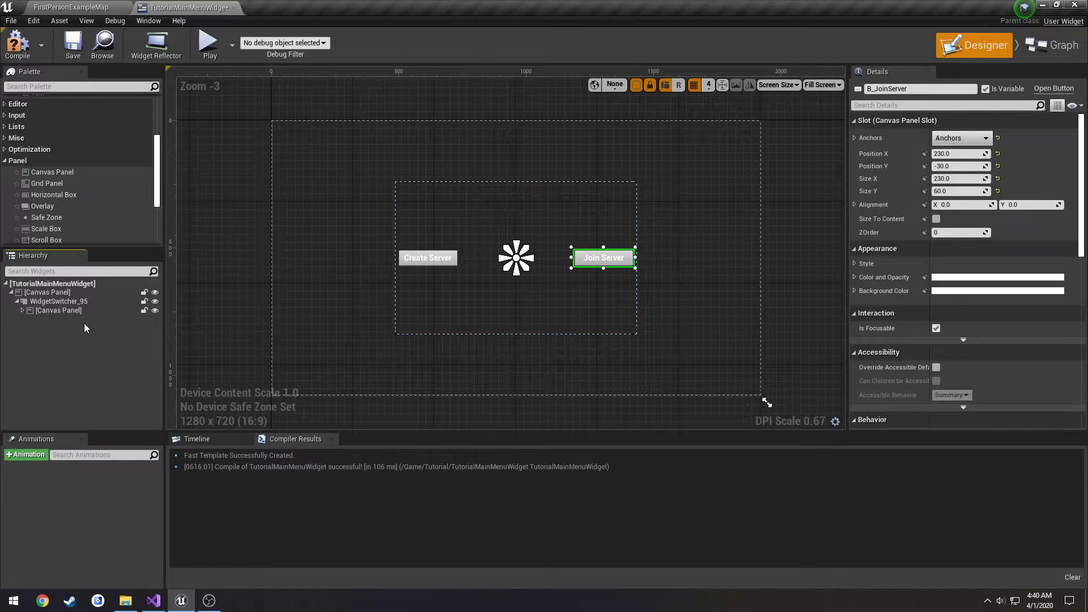
click(60, 173)
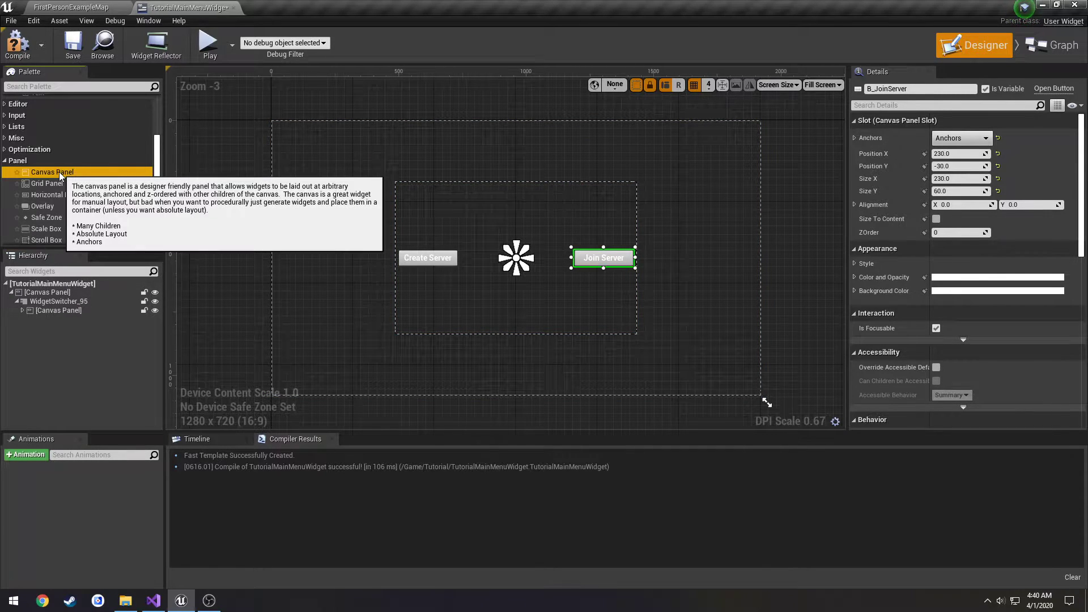
drag(60, 176, 54, 302)
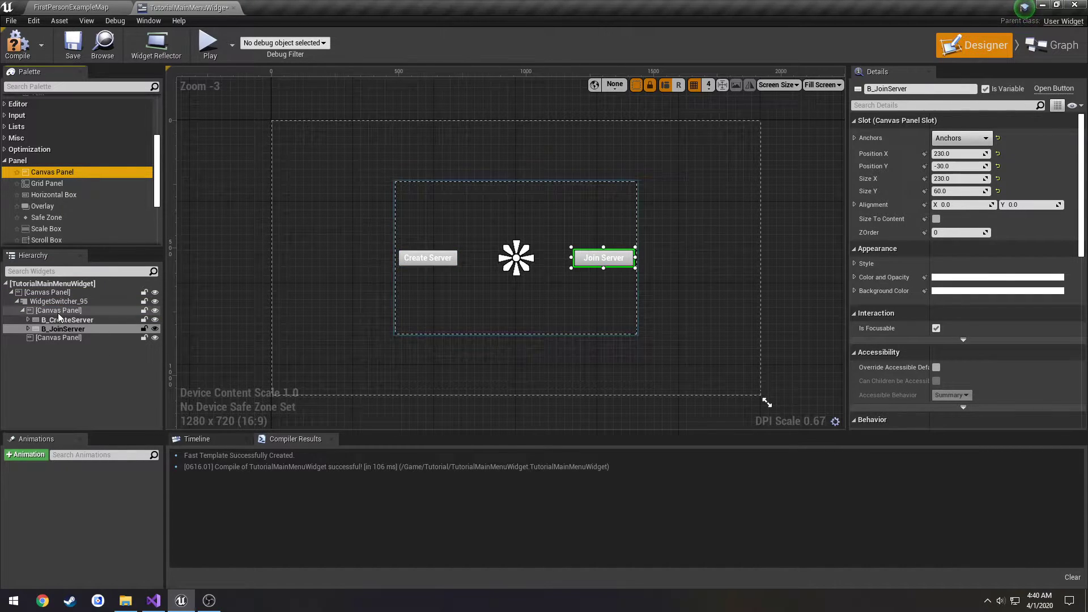
Step: Rename the switcher's first canvas panel to CP_Main
double_click(56, 310)
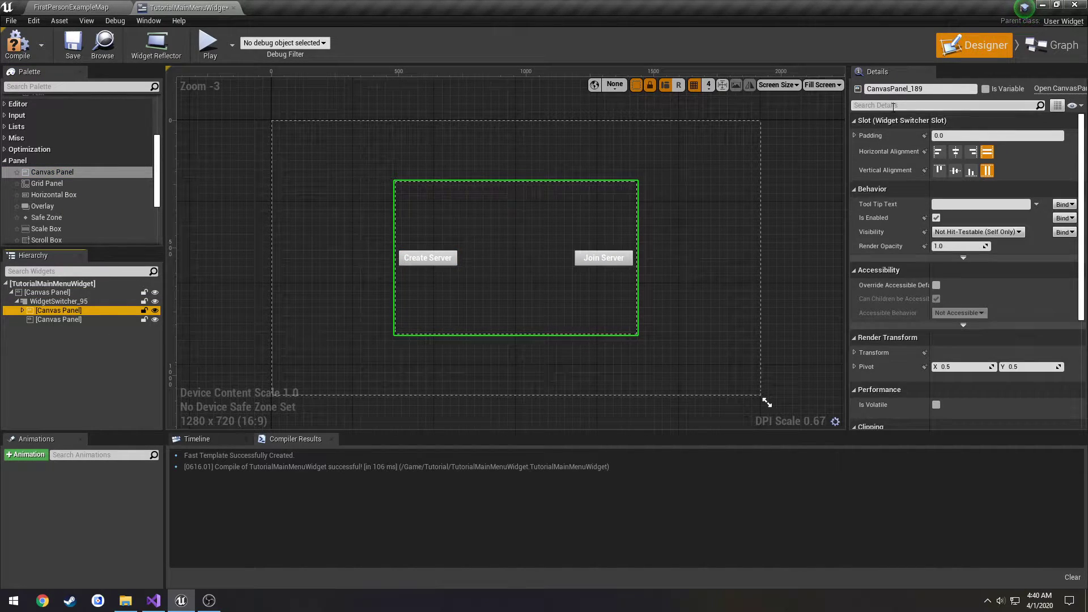
click(907, 89)
text(CP_Main)
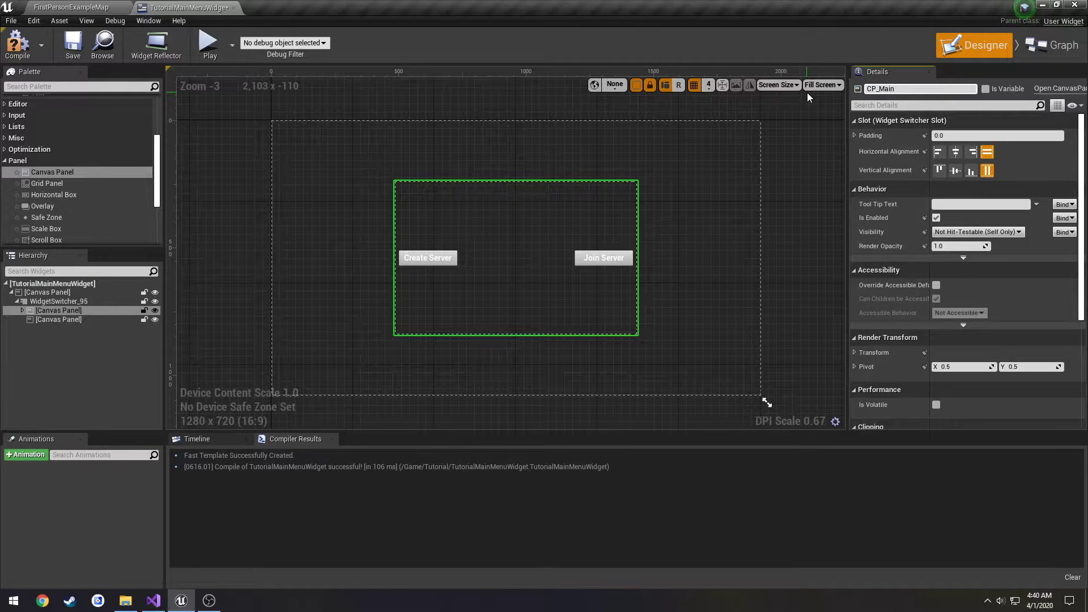
key(Return)
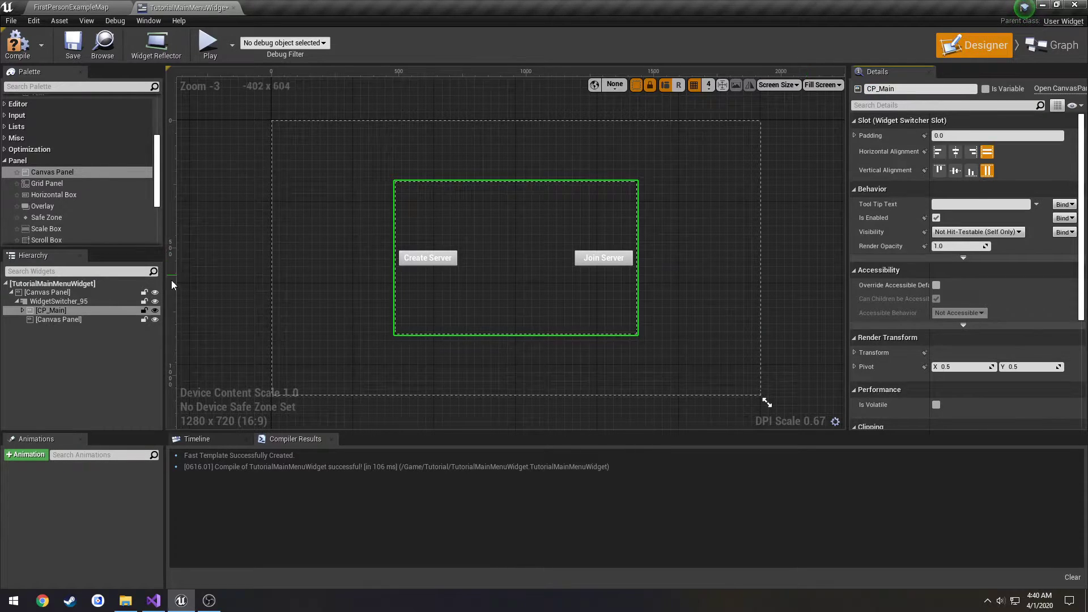
Step: Rename the second canvas panel to CP_Join and compile the widget
click(57, 318)
click(932, 89)
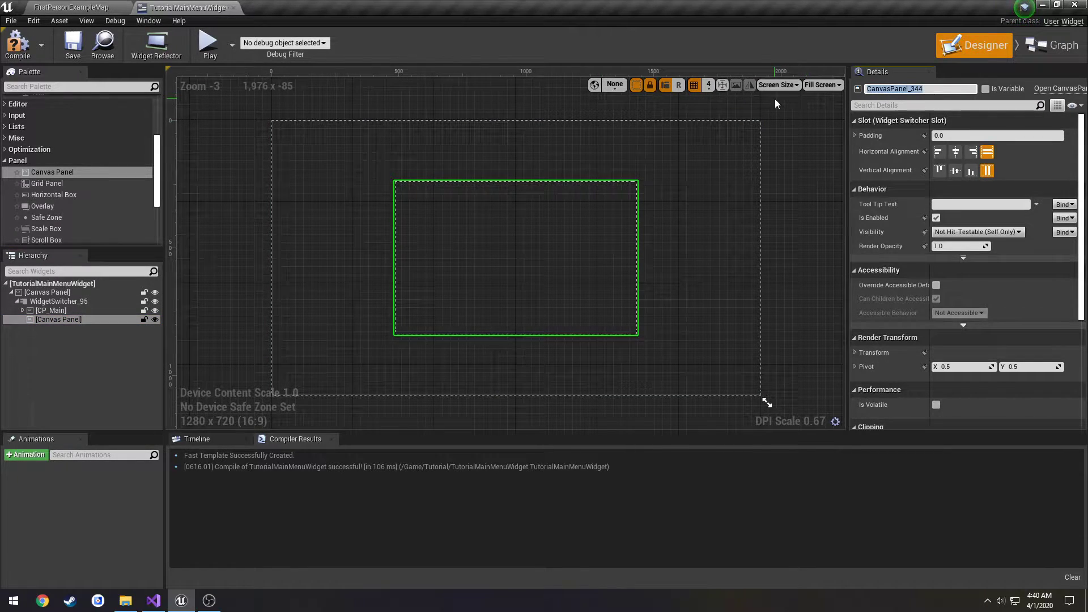
text(CP_Join)
key(Return)
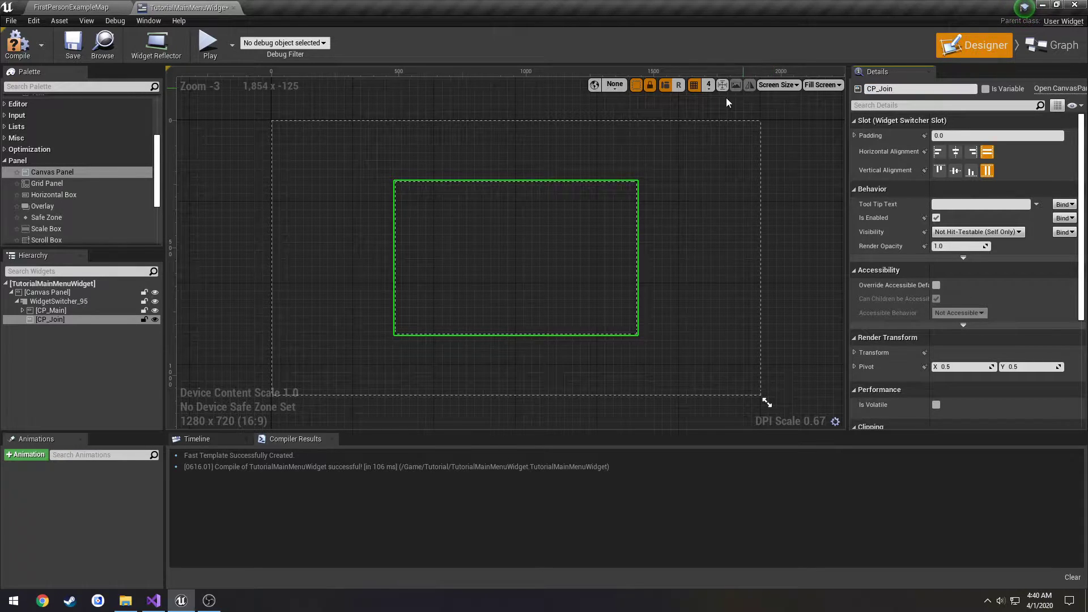
click(18, 43)
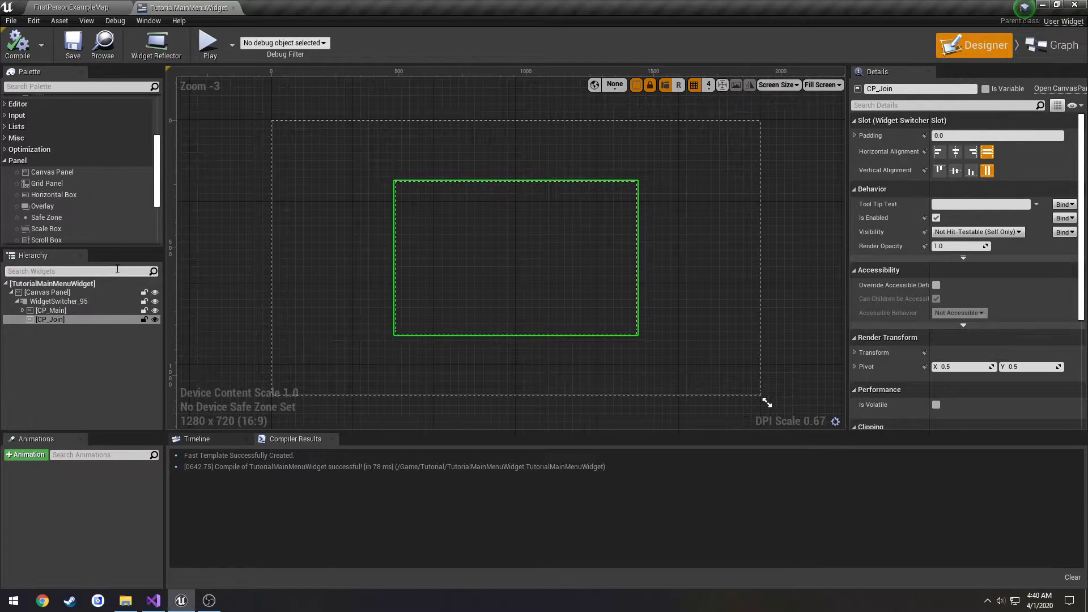
click(76, 320)
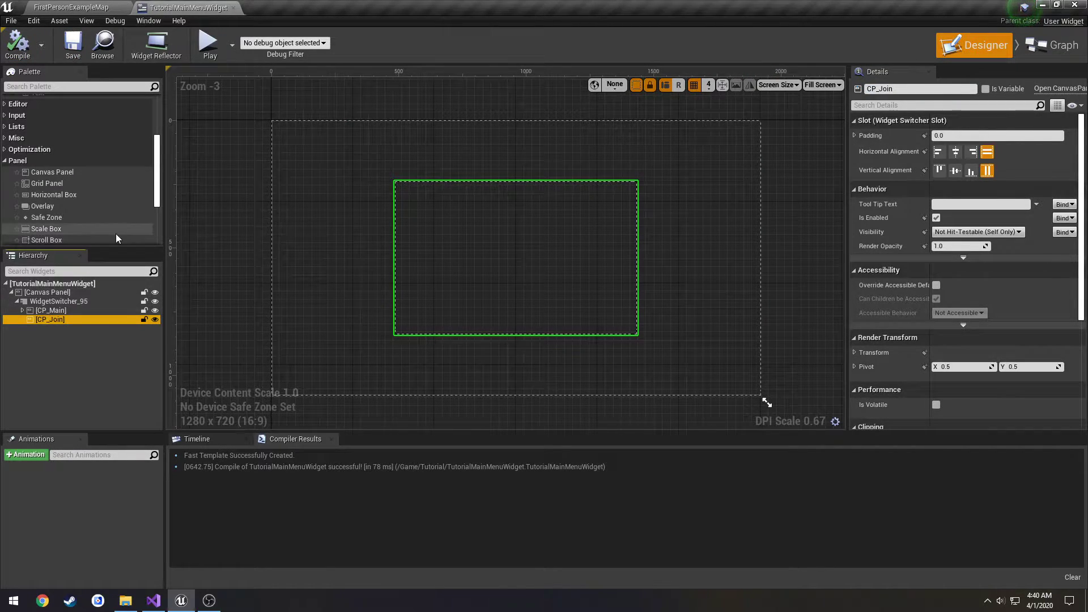
Step: Add a Scroll Box (ScrollBox_143) from the Palette's Panel section inside CP_Join
click(157, 179)
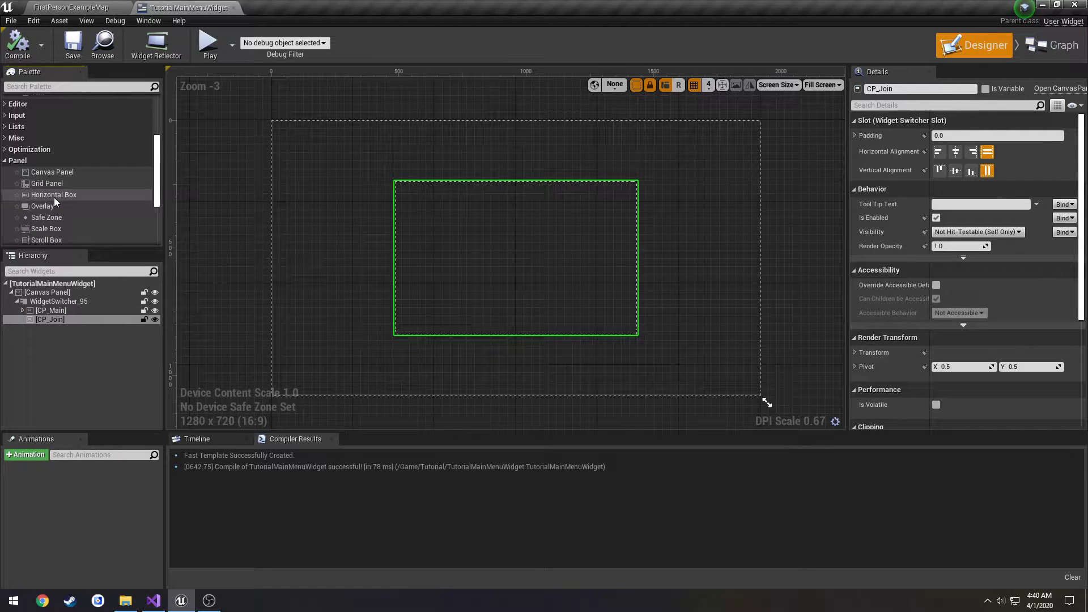
scroll(56, 200, down, 1)
click(56, 222)
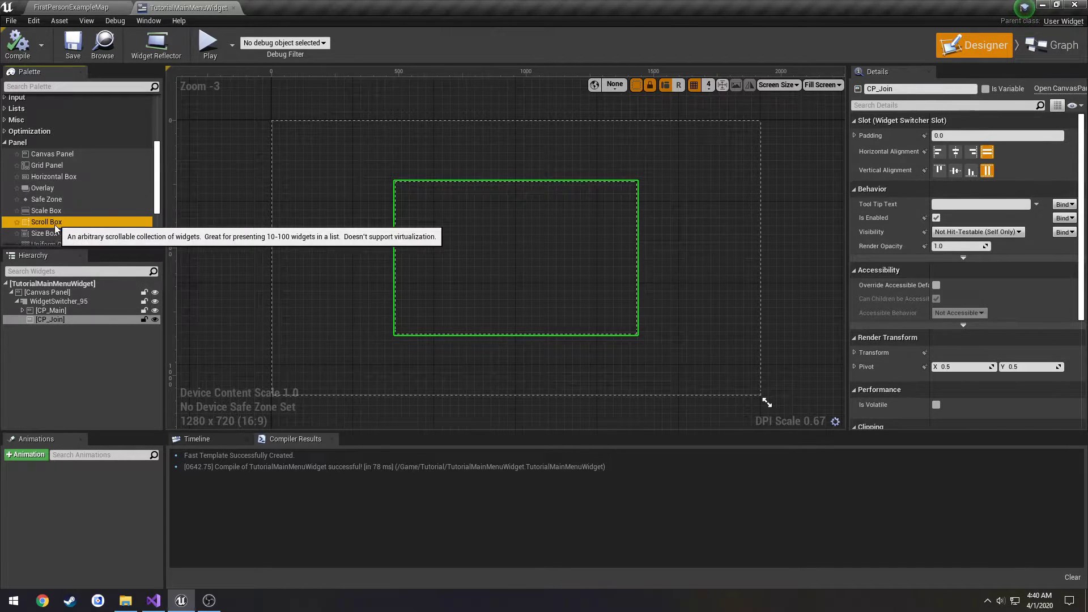
drag(56, 228, 53, 320)
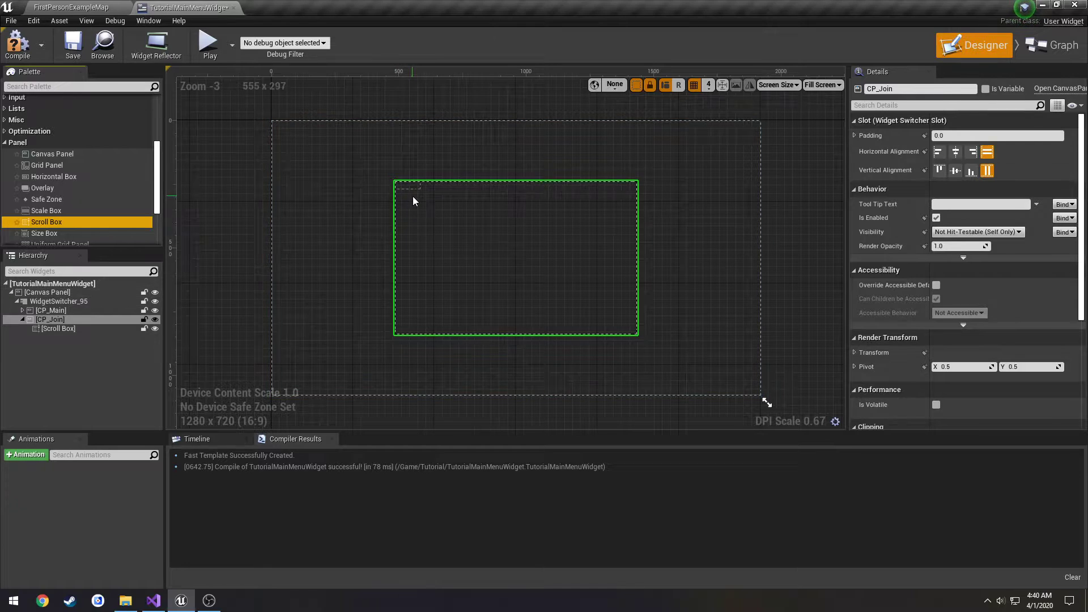
drag(413, 201, 413, 201)
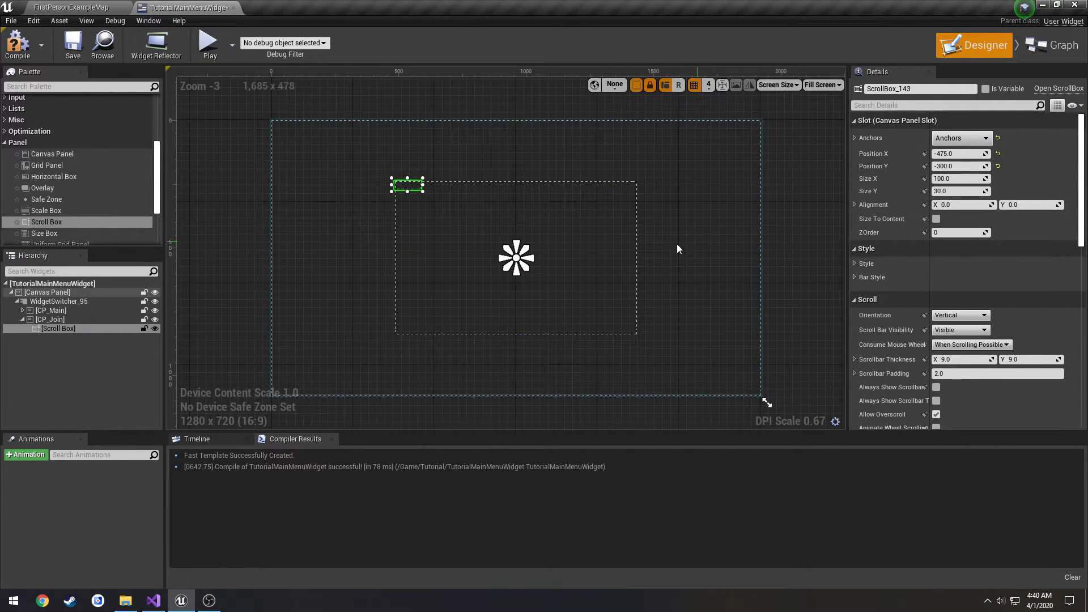
Step: Reset the scroll box position to 0, 0 and roughly enlarge it on the canvas
click(998, 154)
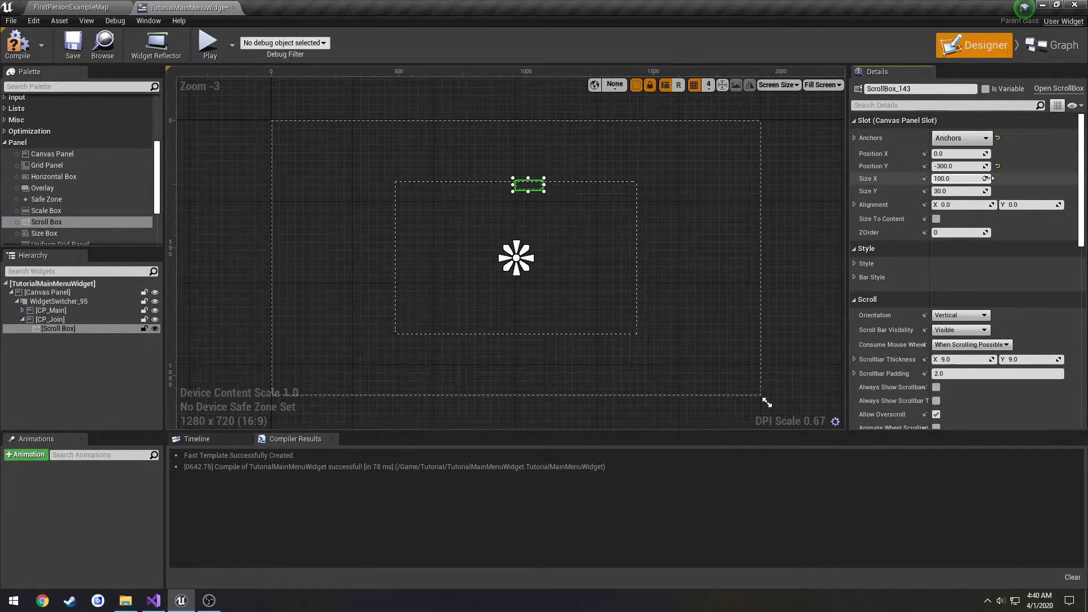
click(998, 166)
scroll(609, 263, up, 5)
right_drag(386, 283, 544, 277)
drag(550, 264, 709, 355)
drag(653, 327, 628, 322)
scroll(535, 242, down, 1)
drag(510, 255, 502, 253)
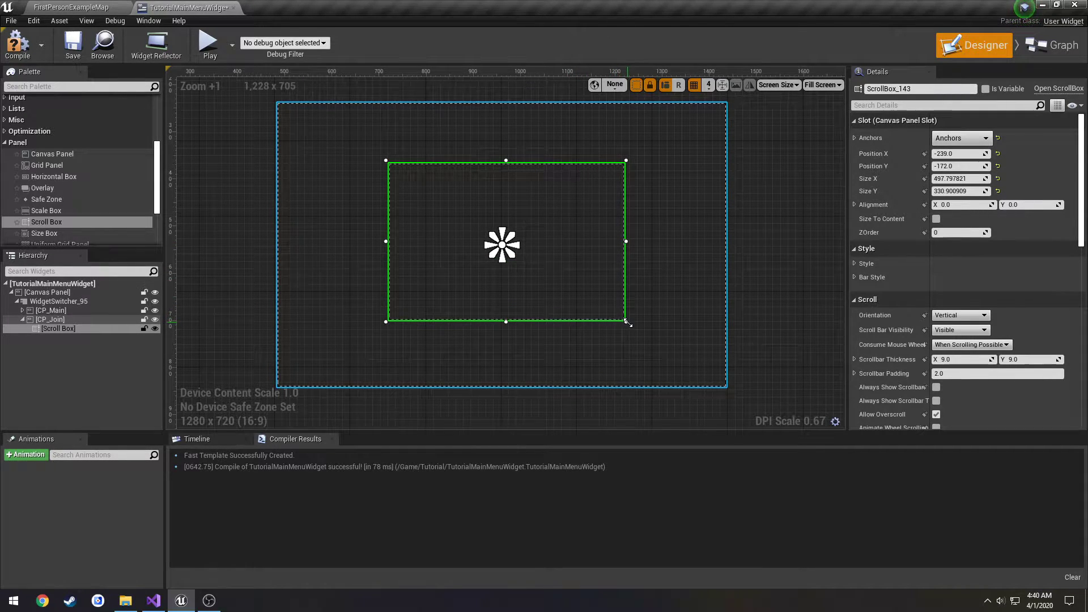
Step: Set the scroll box size to 500 by 400
click(963, 179)
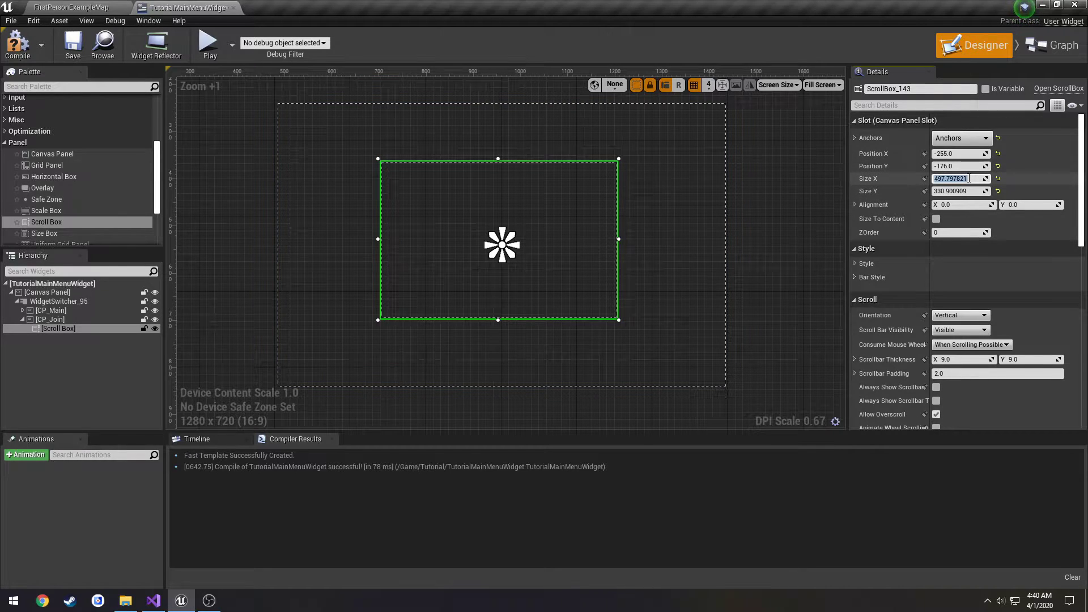
text(500)
key(Tab)
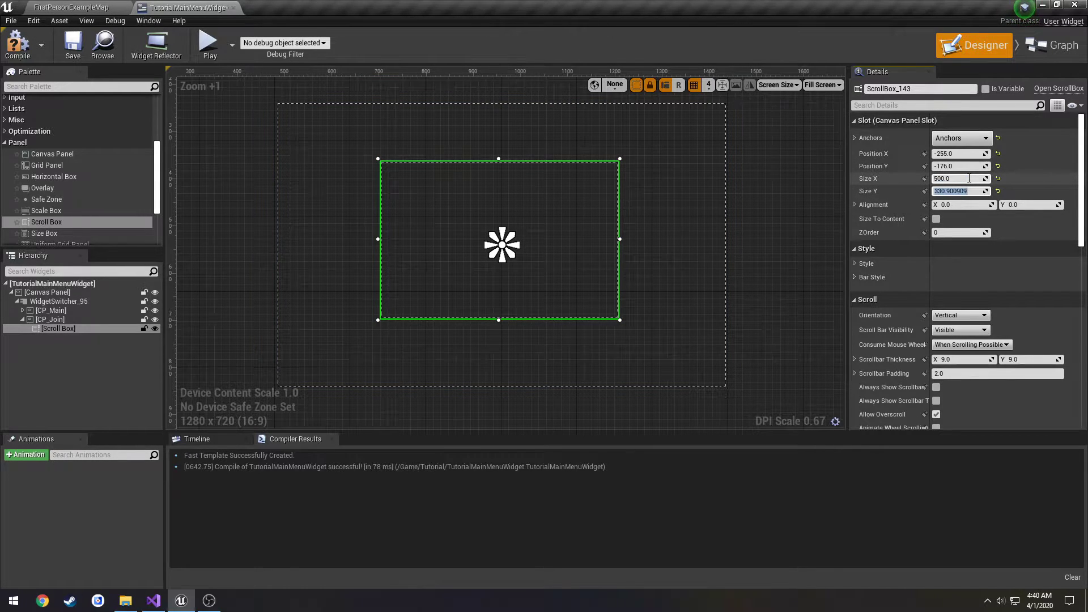
text(300)
key(Return)
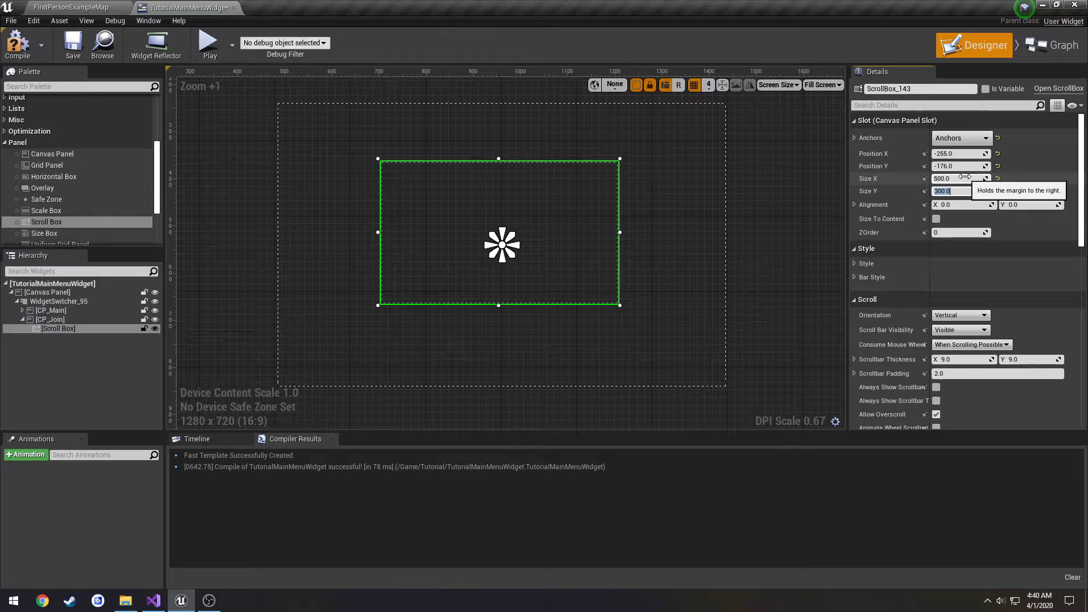
text(400)
key(Return)
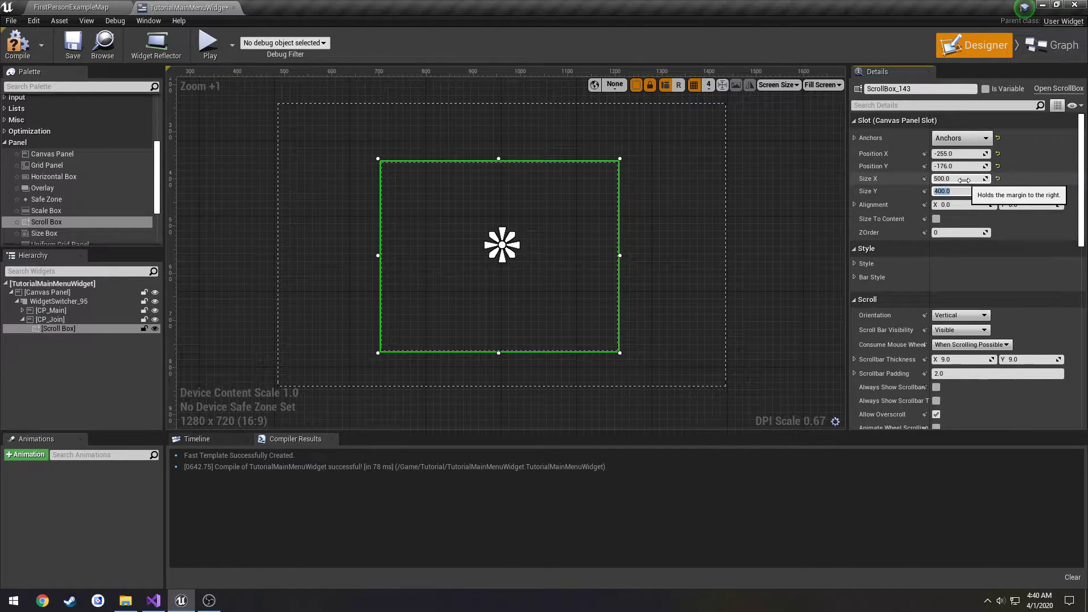
Step: Position the scroll box at X -250, Y -250 and compile the widget
click(955, 154)
text(-2)
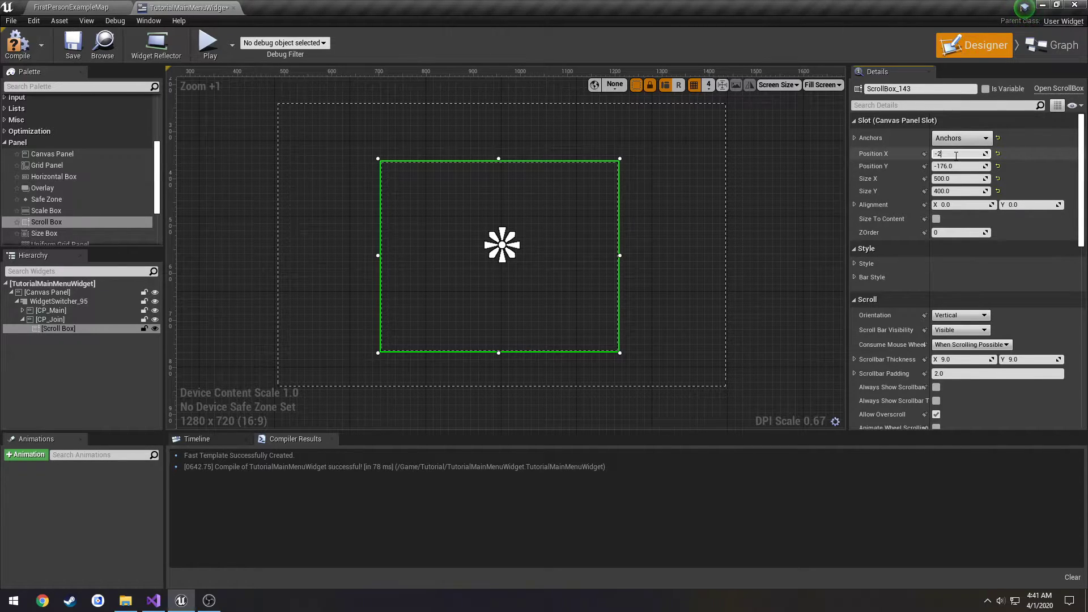
text(0)
key(Return)
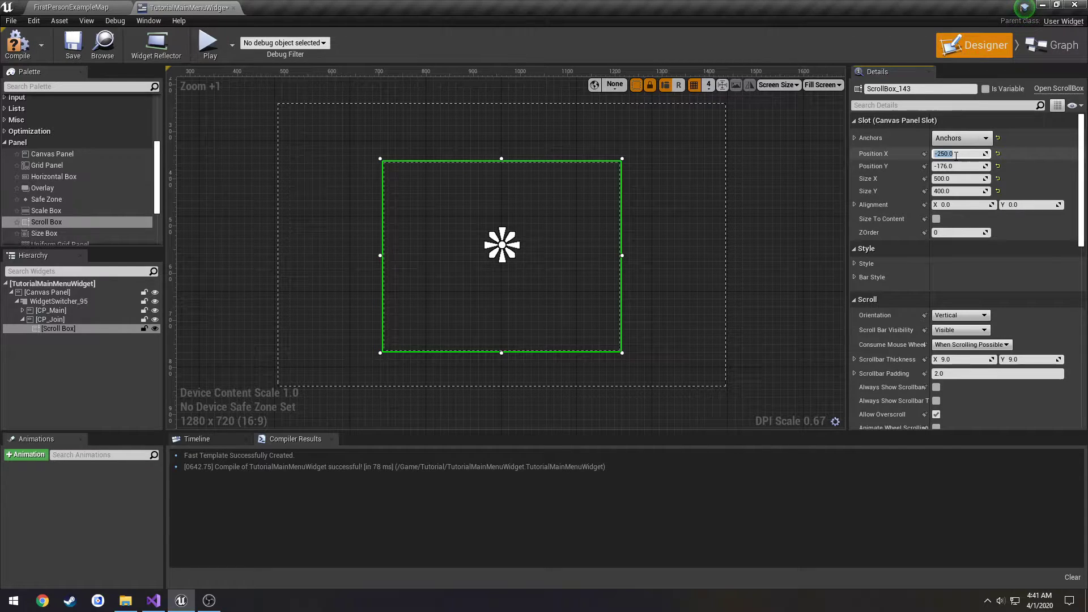
click(960, 165)
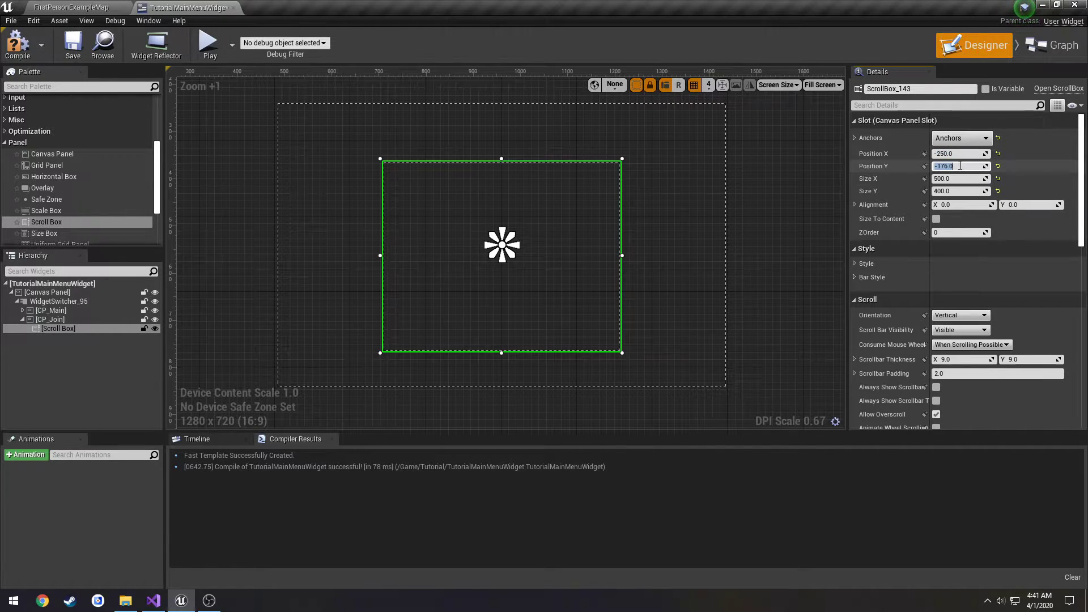
text(-200)
key(Return)
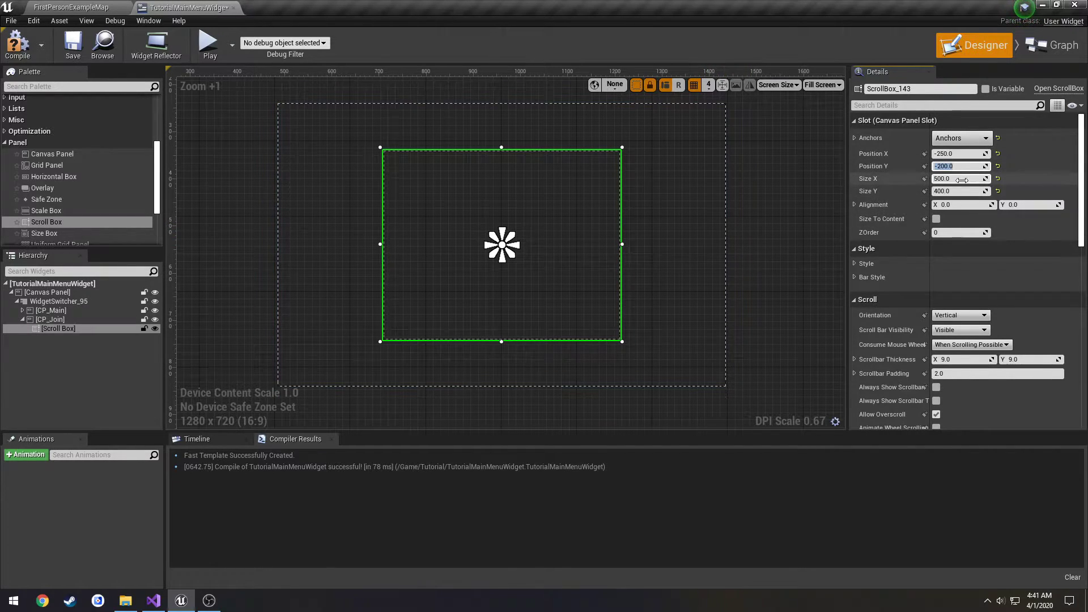
text(-300)
key(Return)
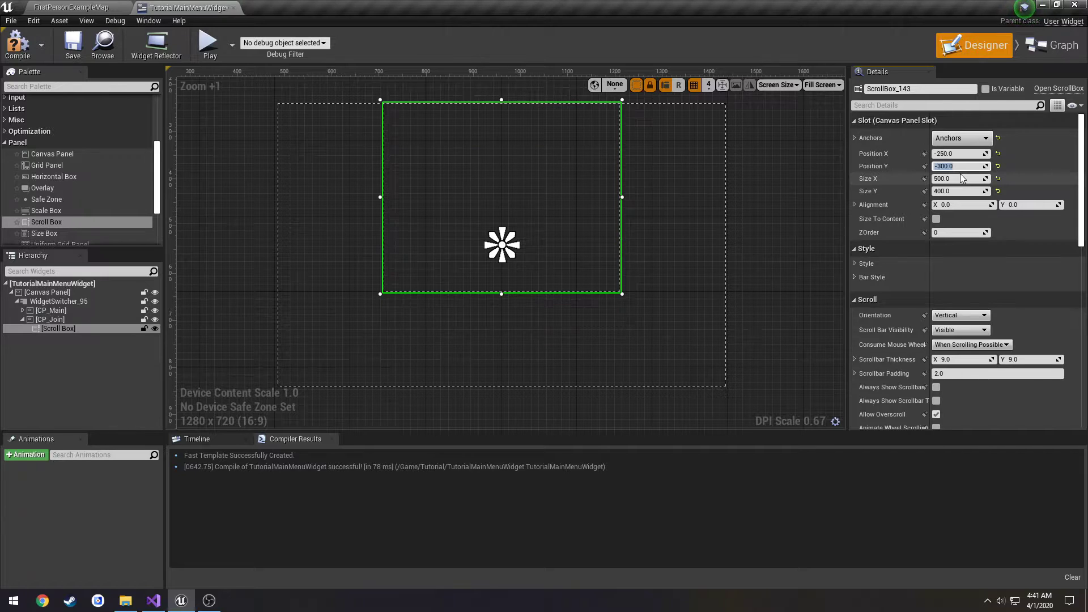
text(-250)
key(Return)
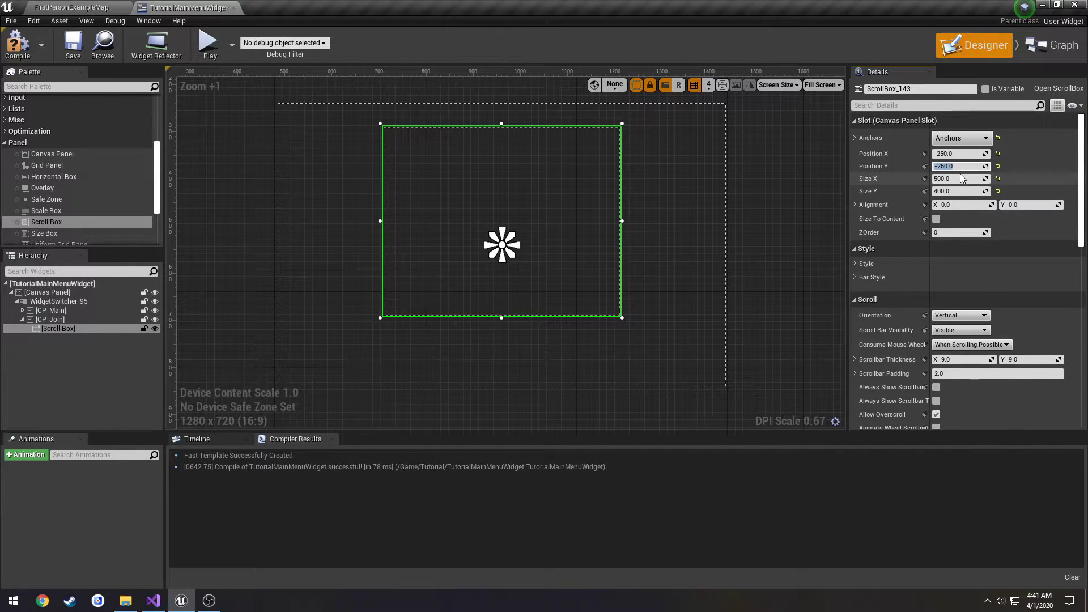
click(18, 48)
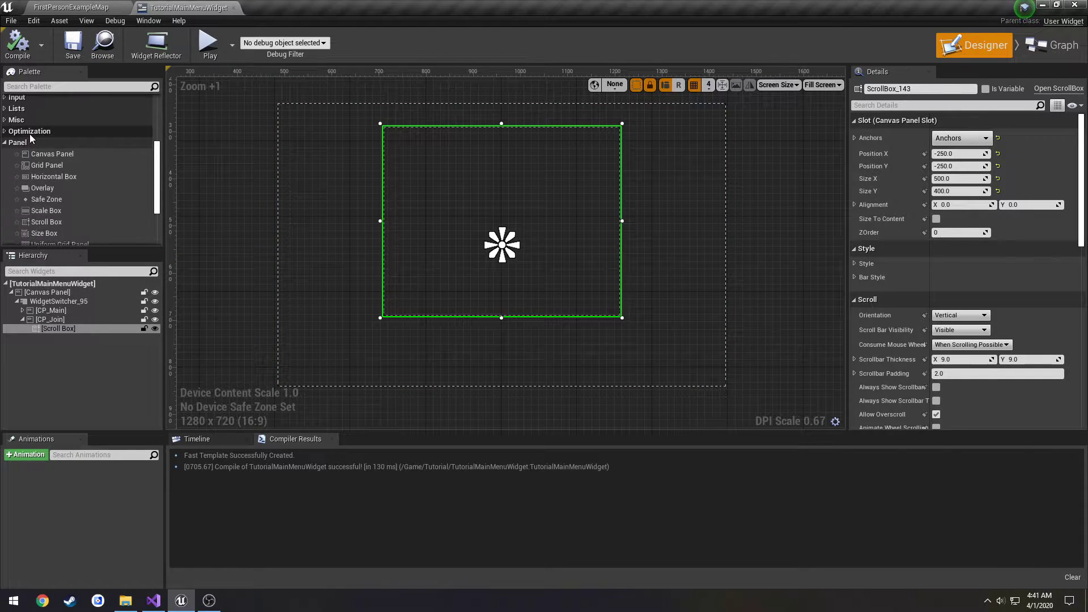
Step: Paste a copy of the B_JoinServer button into CP_Join and move it lower right
click(22, 311)
click(78, 330)
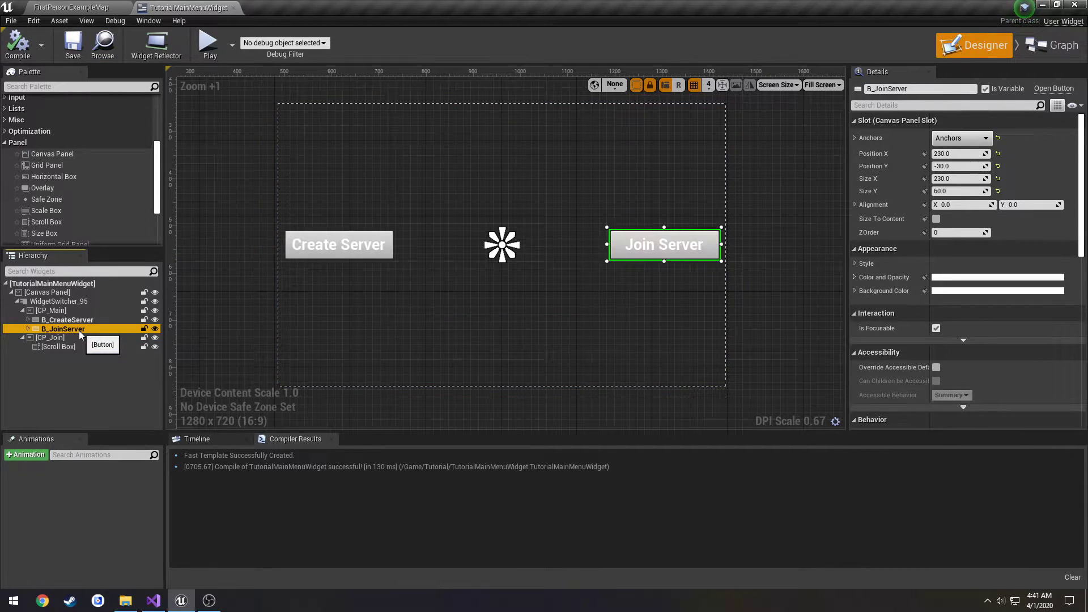
click(57, 338)
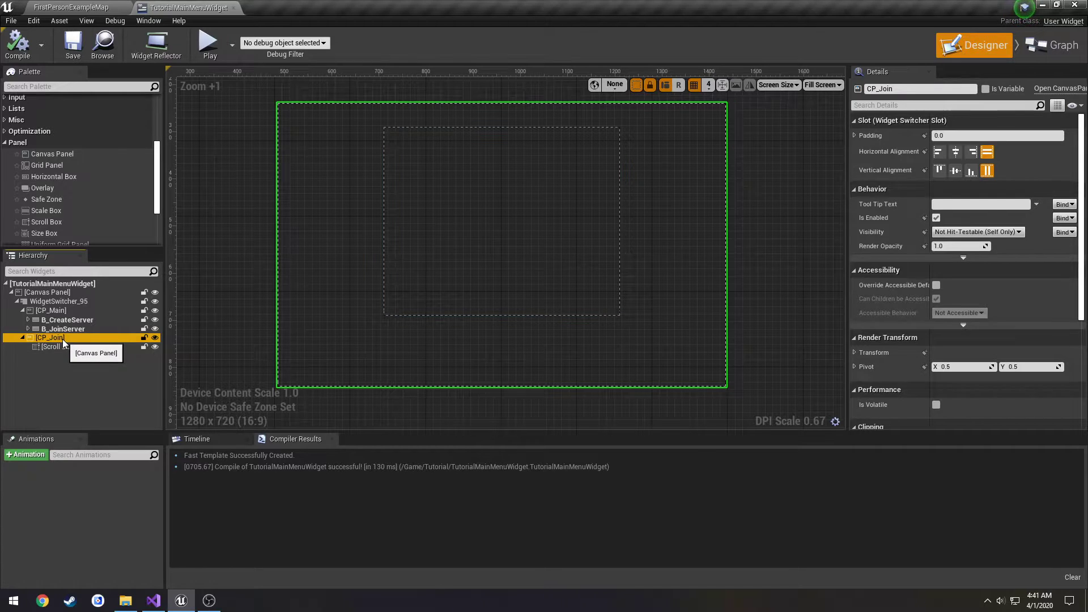
key(ctrl+v)
drag(556, 272, 566, 347)
Step: Change the pasted button's label text to 'Refresh Servers'
click(562, 335)
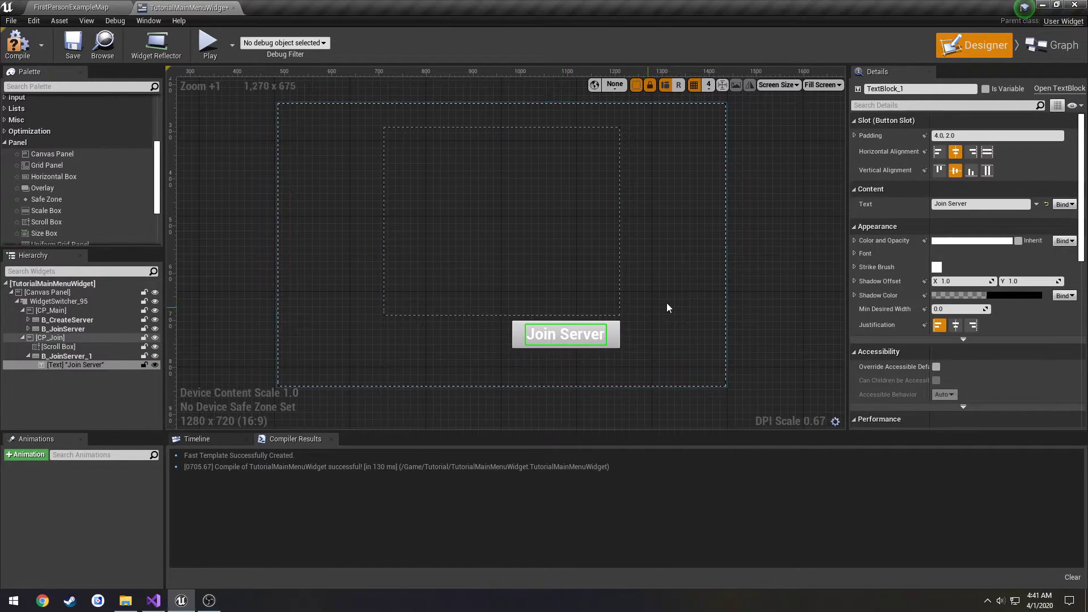
click(974, 204)
text(Sear)
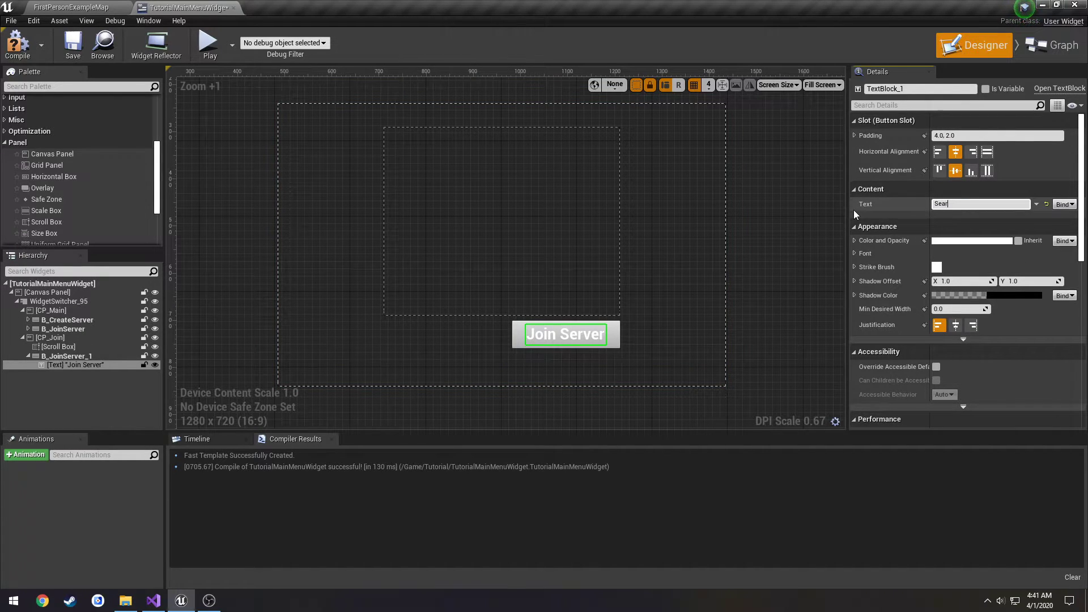
text(ch For Server)
key(Return)
click(977, 204)
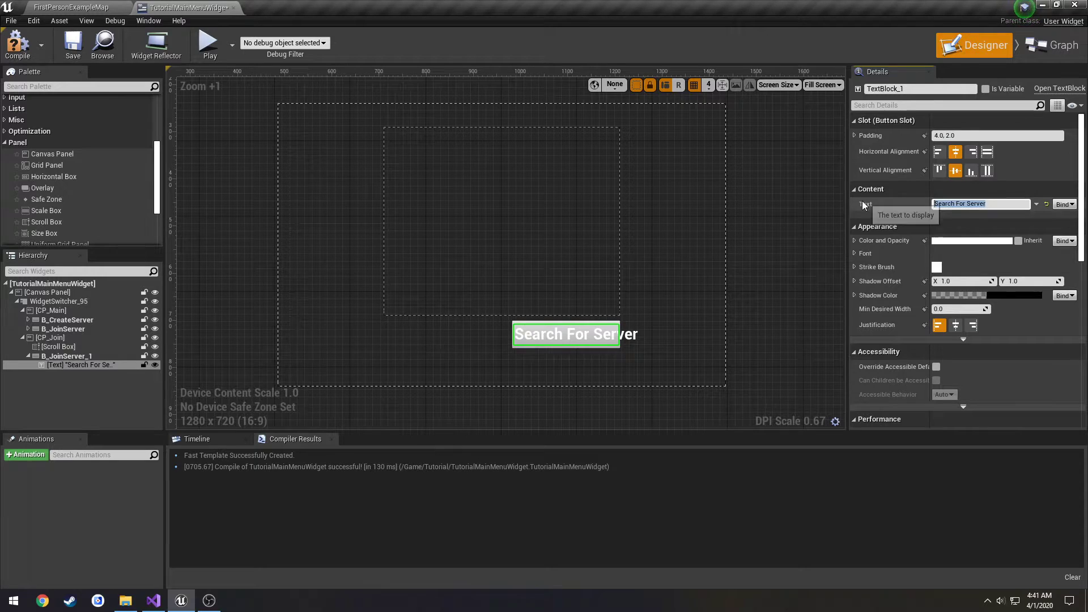
text(Refresh)
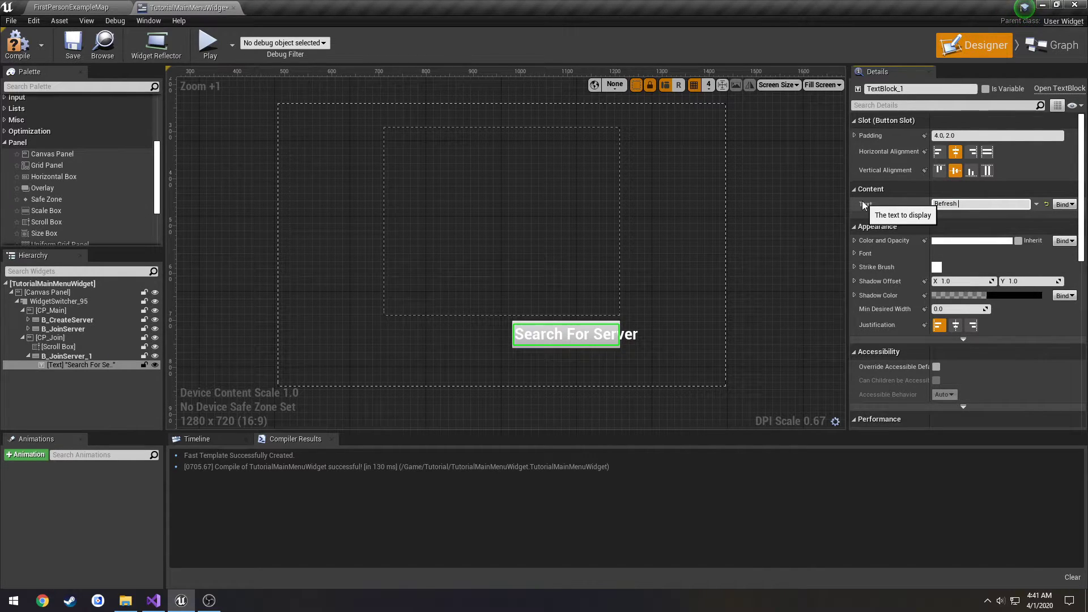
text(Servers)
key(Return)
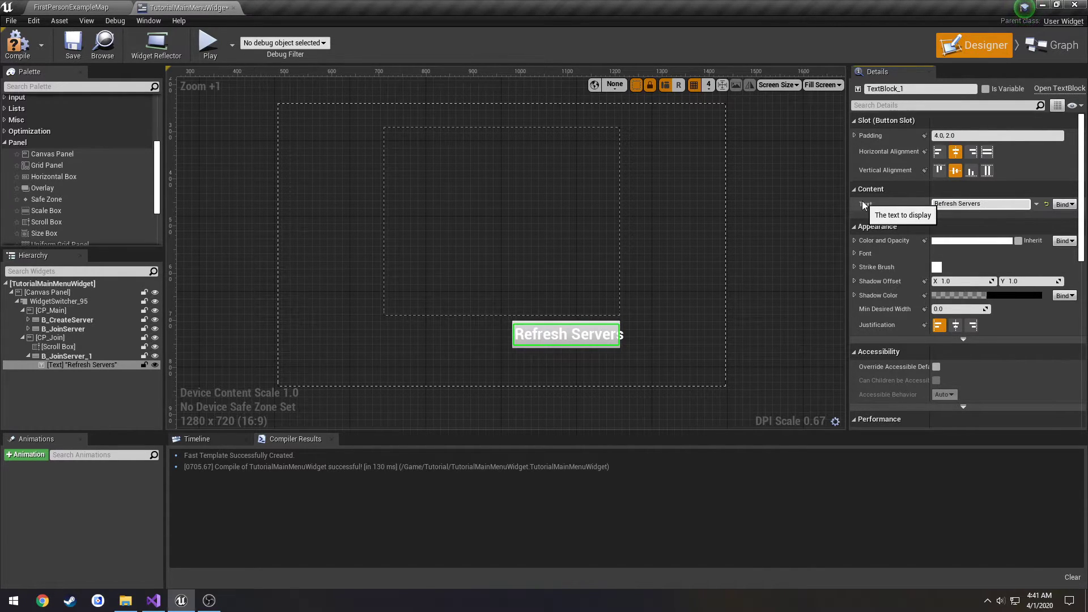
Step: Select the Refresh Servers button and nudge it slightly left
click(616, 346)
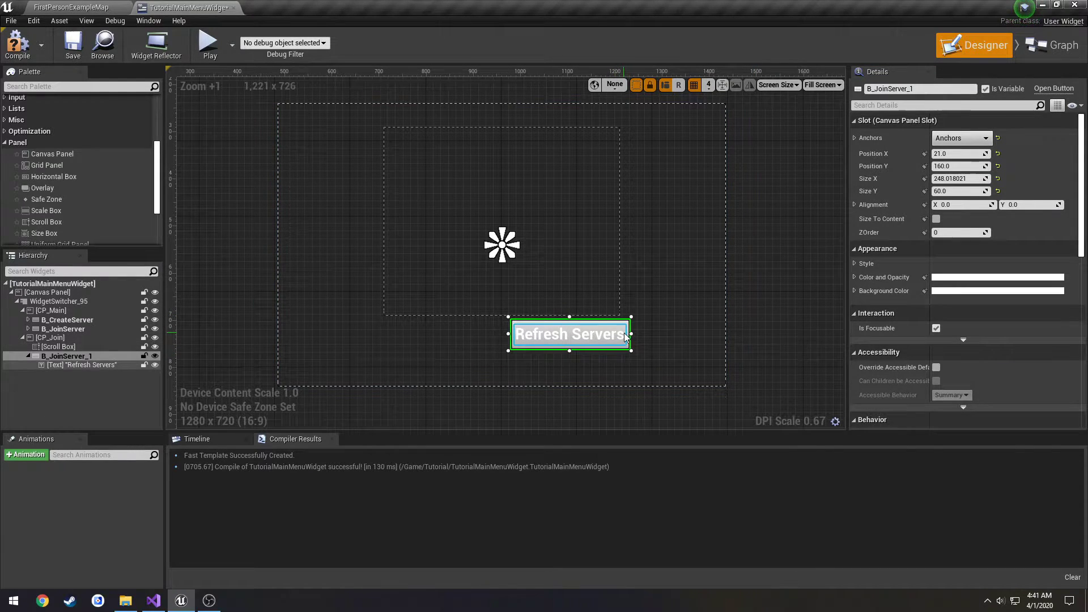
click(621, 336)
click(629, 348)
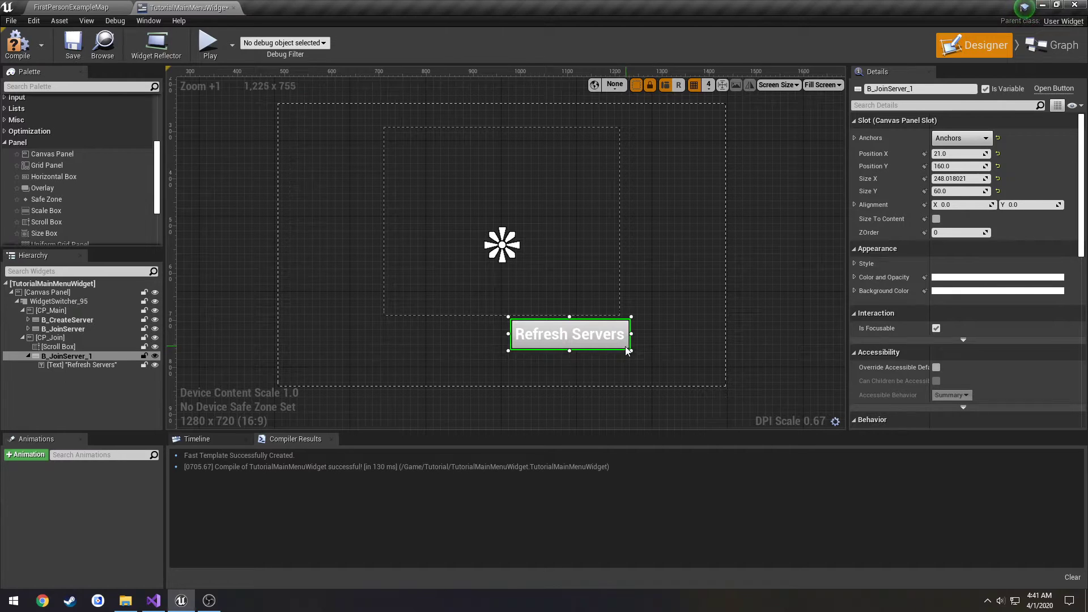
drag(627, 349, 618, 349)
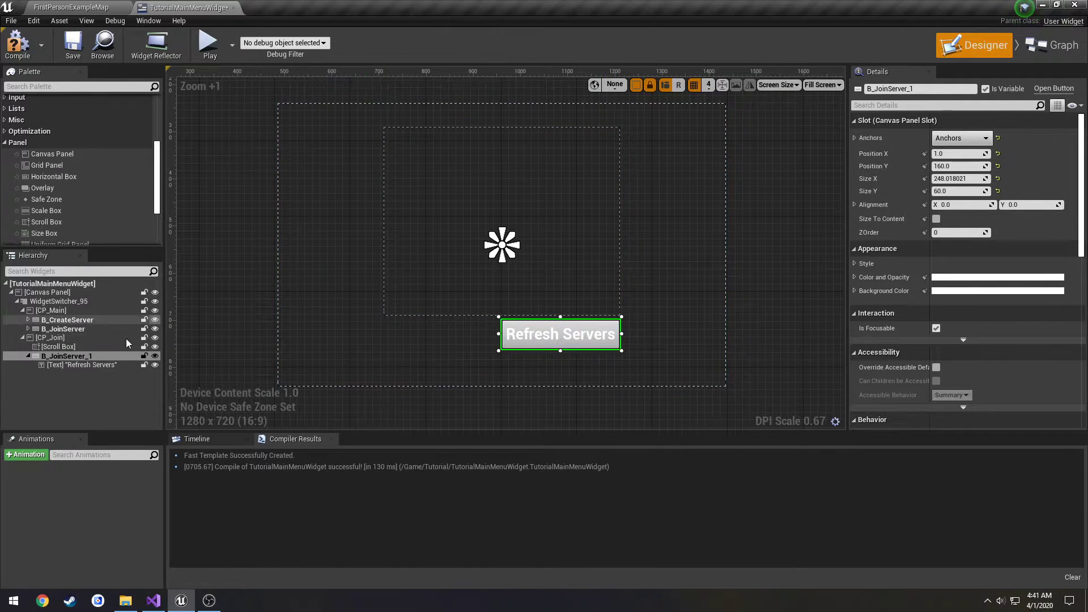
Step: Undo the Refresh Servers nudge and paste another button copy left of it in CP_Join
key(ctrl+v)
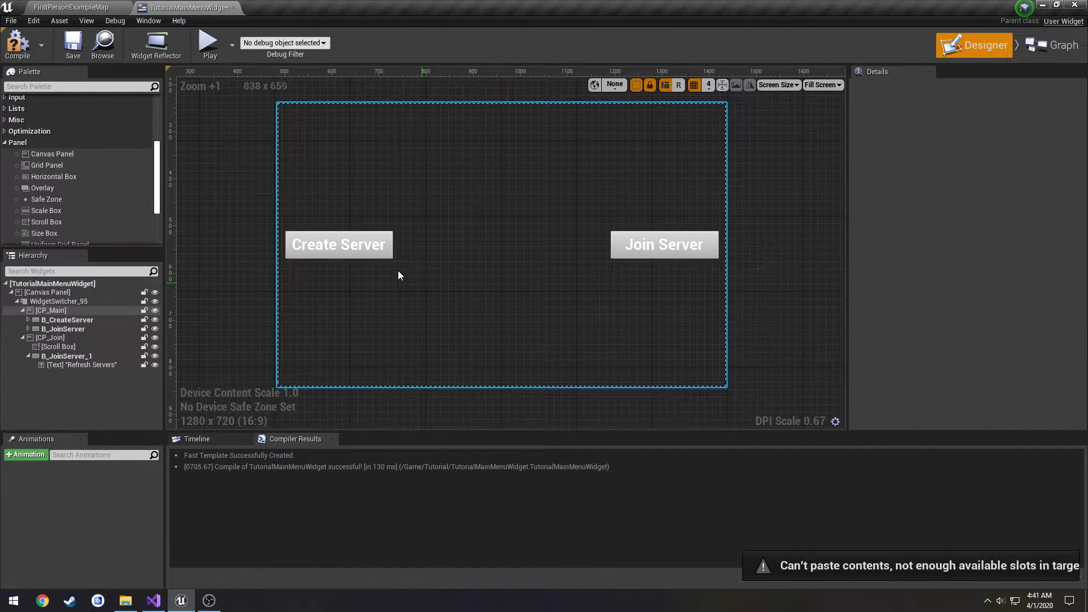
click(80, 356)
key(ctrl+z)
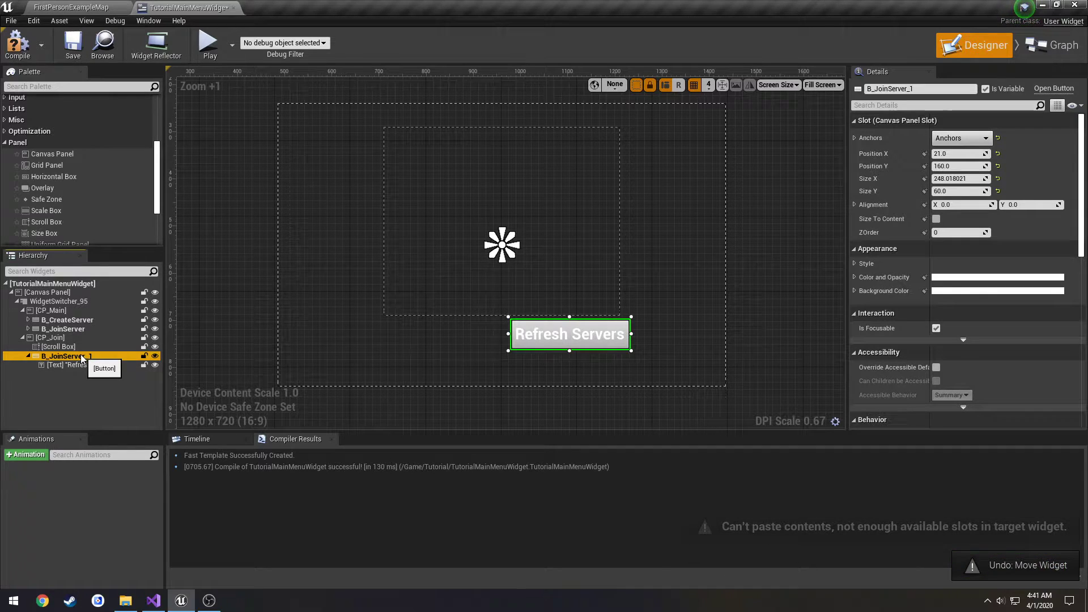
click(84, 338)
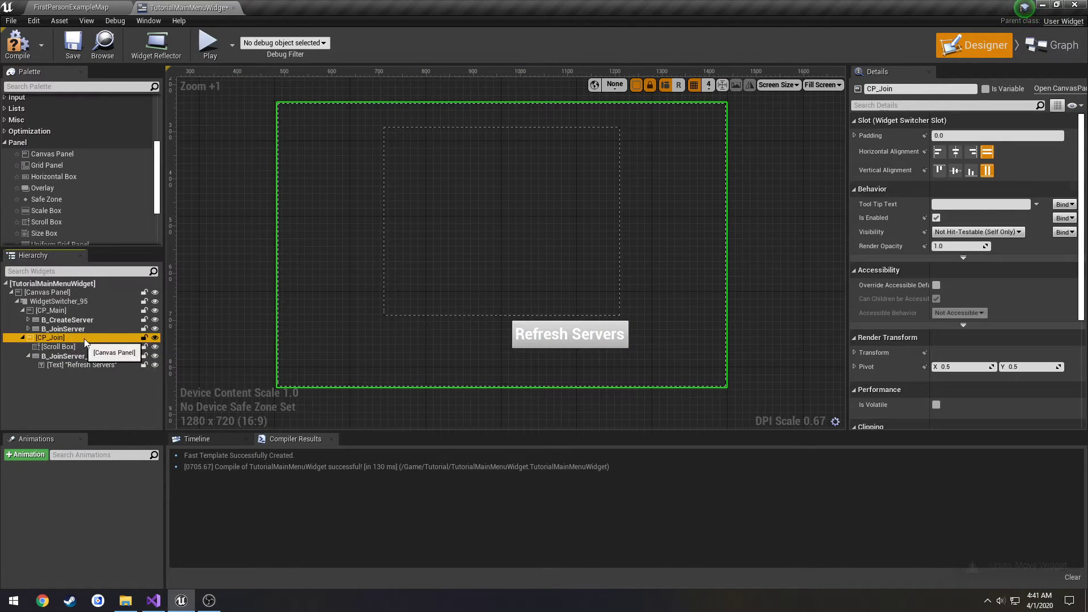
key(ctrl+v)
drag(524, 270, 409, 345)
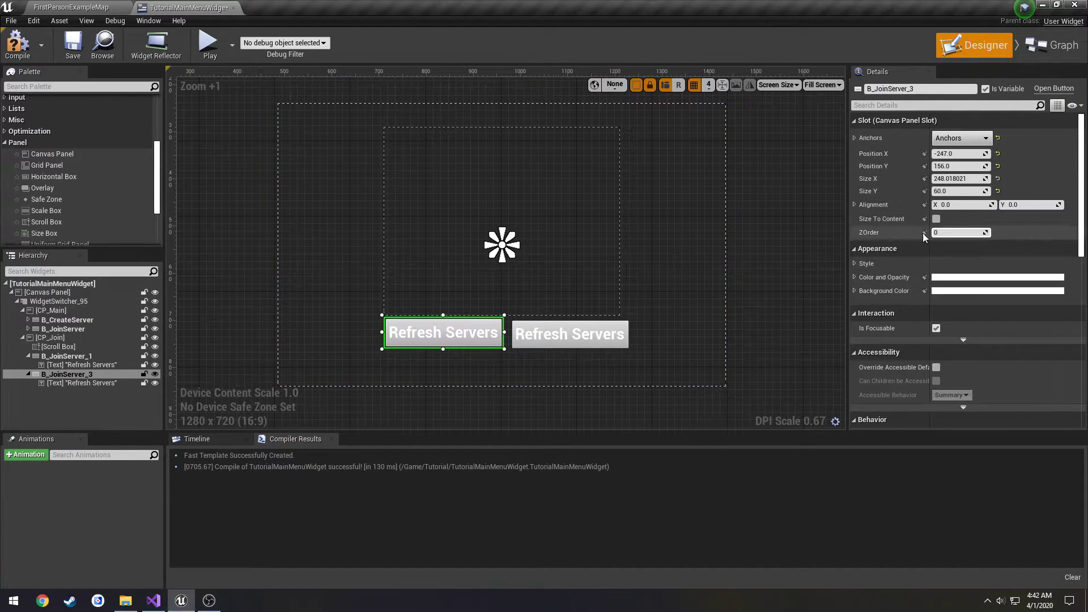
Step: Label the new button 'Back' and rename it B_ServerBack
click(443, 333)
click(957, 204)
text(Back)
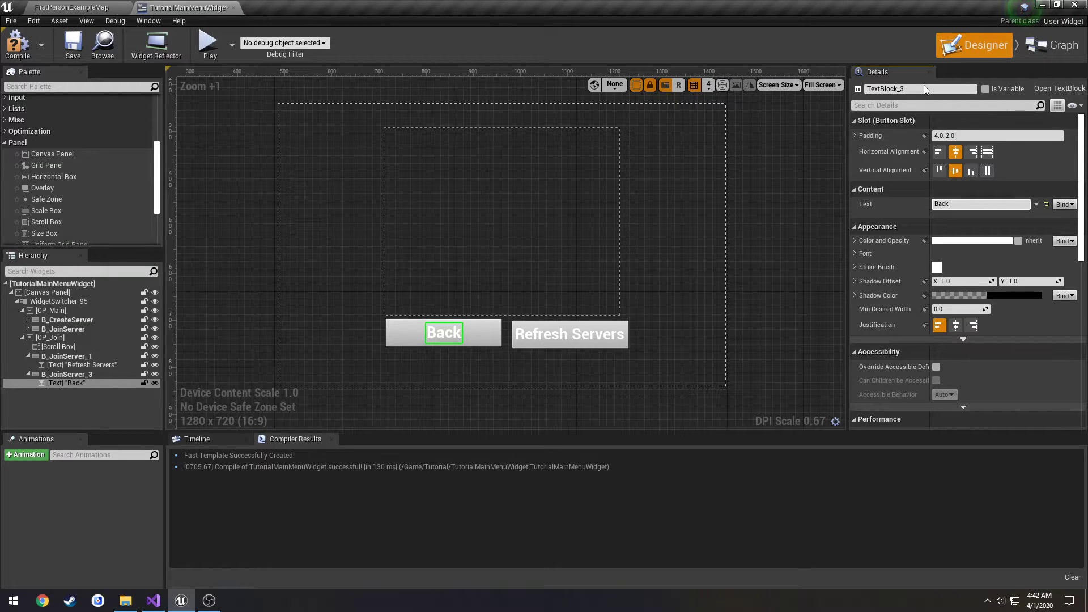
key(Return)
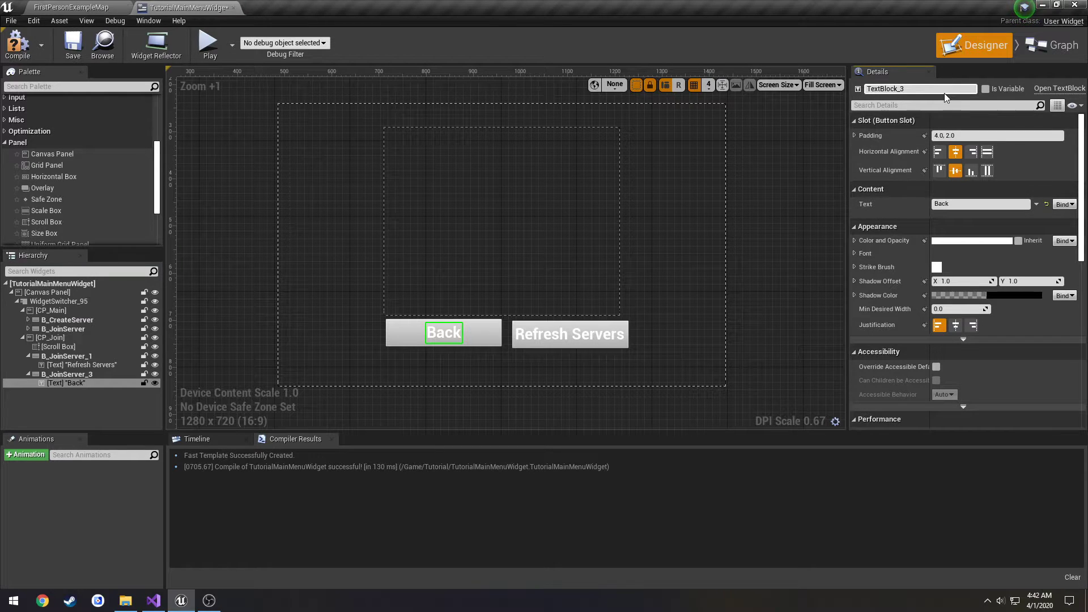
click(476, 333)
click(962, 89)
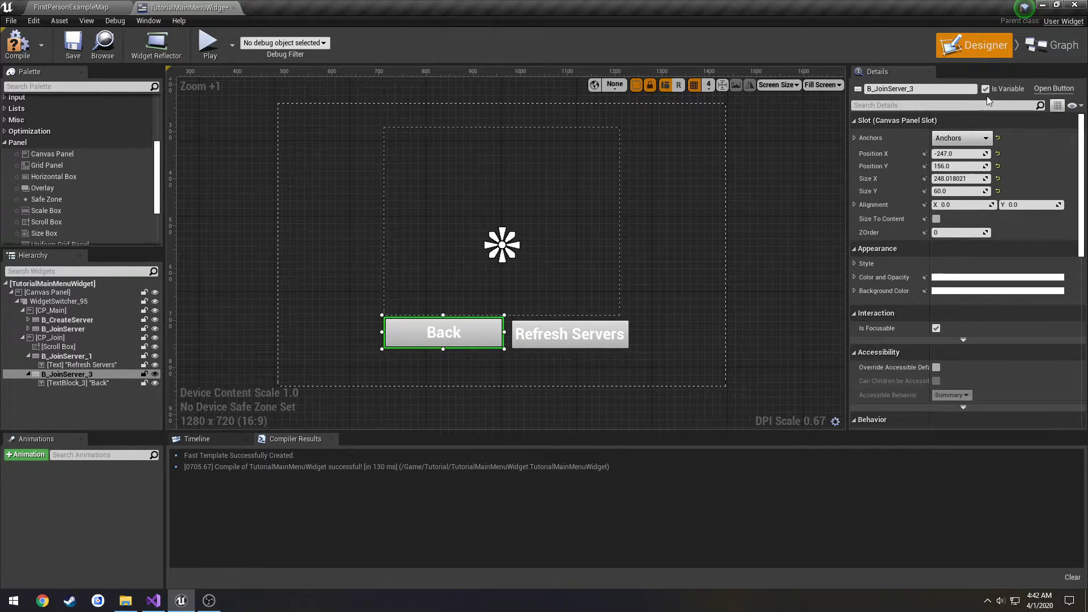
text(B_)
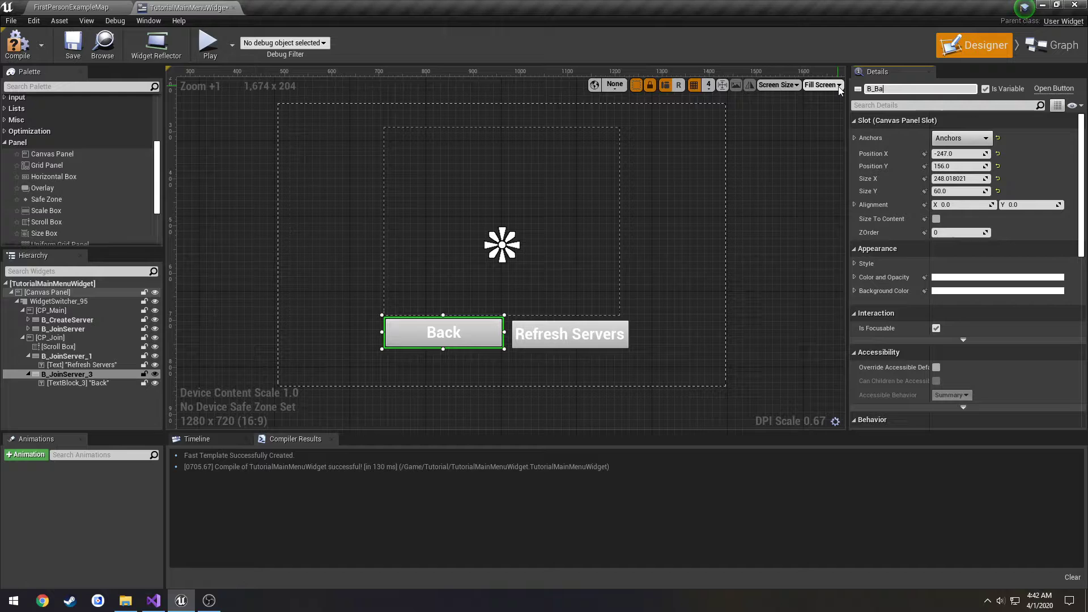
text(ServerBack)
key(Return)
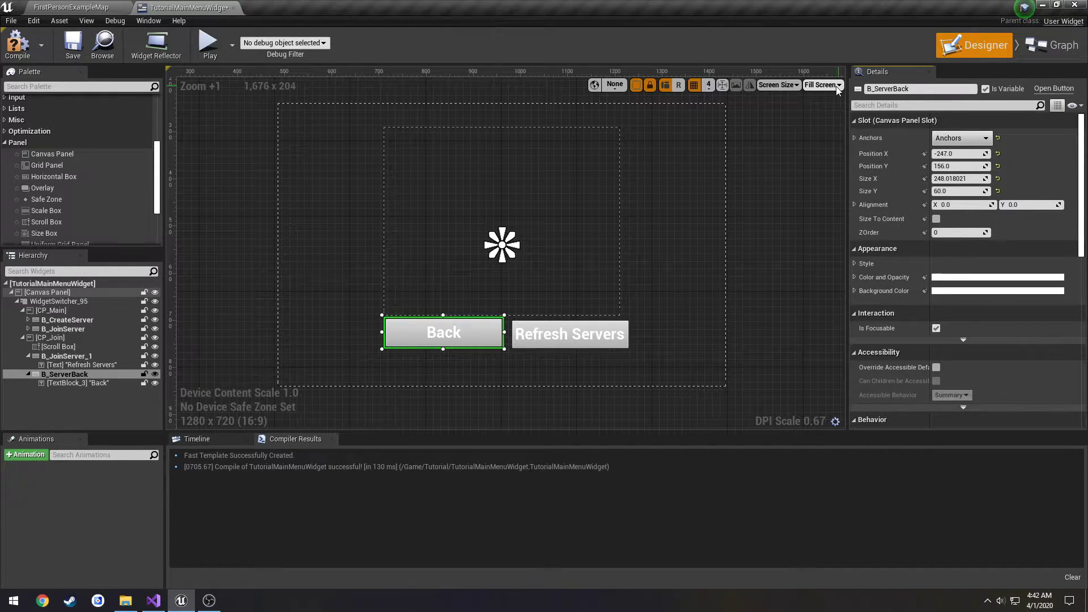
Step: Rename B_JoinServer_1 to B_RefreshServers and recompile the menu widget
click(611, 326)
click(963, 89)
text(B_Ref)
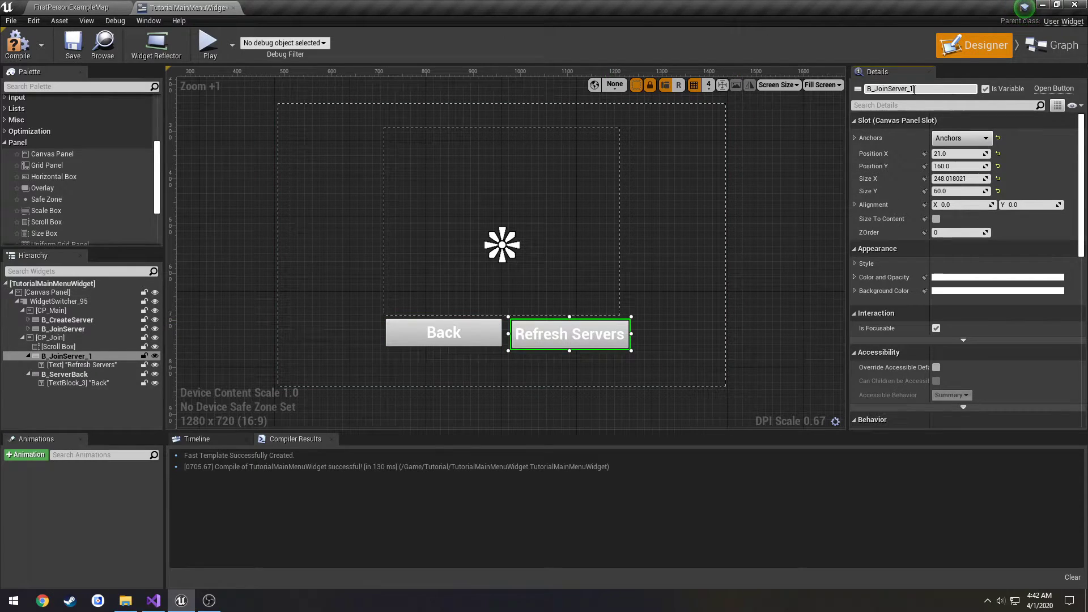
text(reshServers)
key(Return)
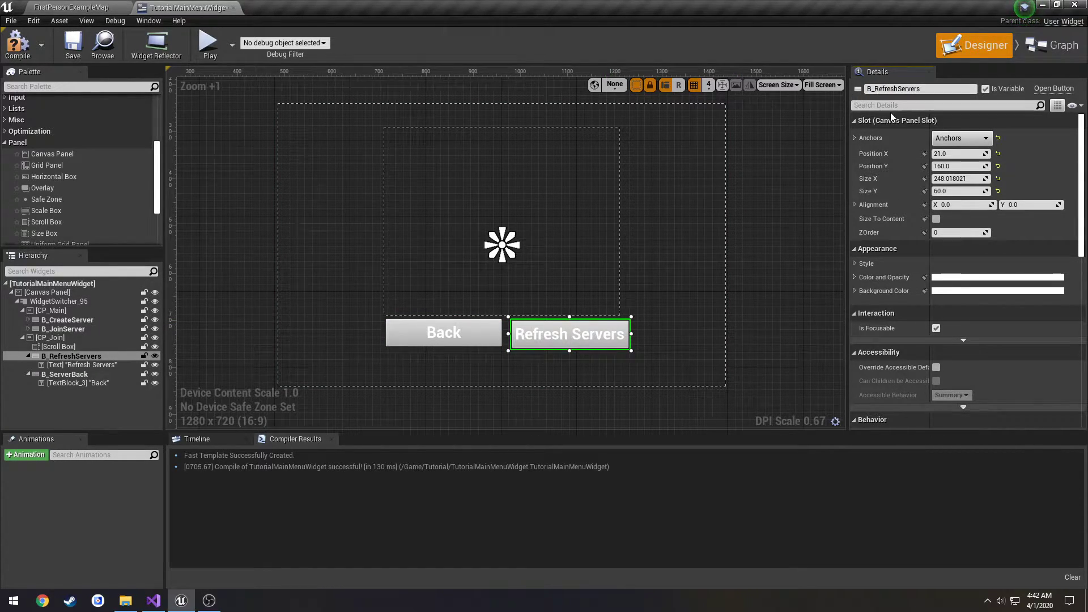
click(23, 48)
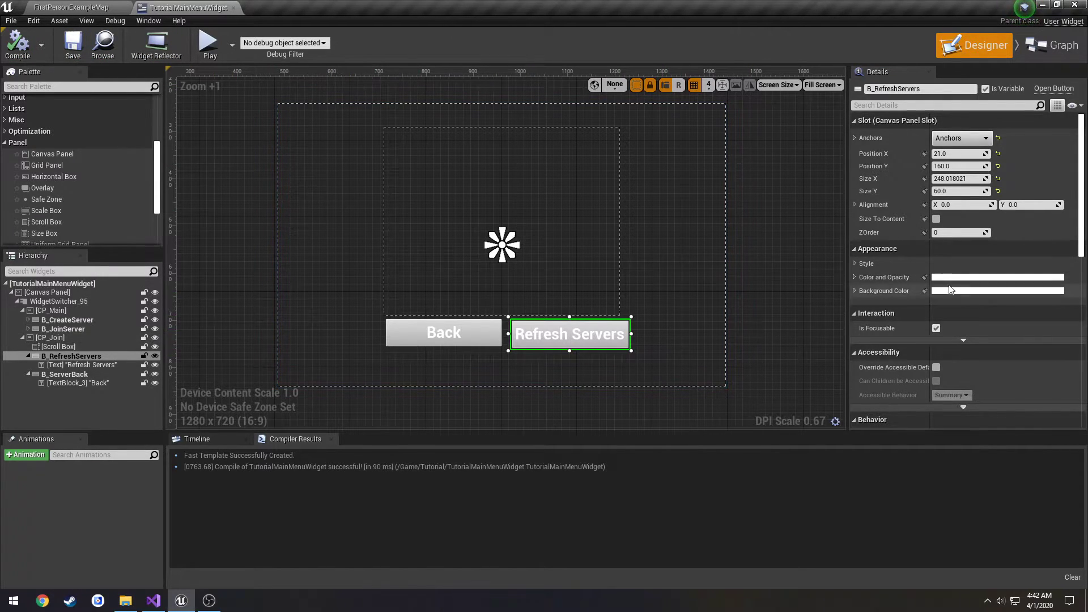
scroll(980, 271, down, 10)
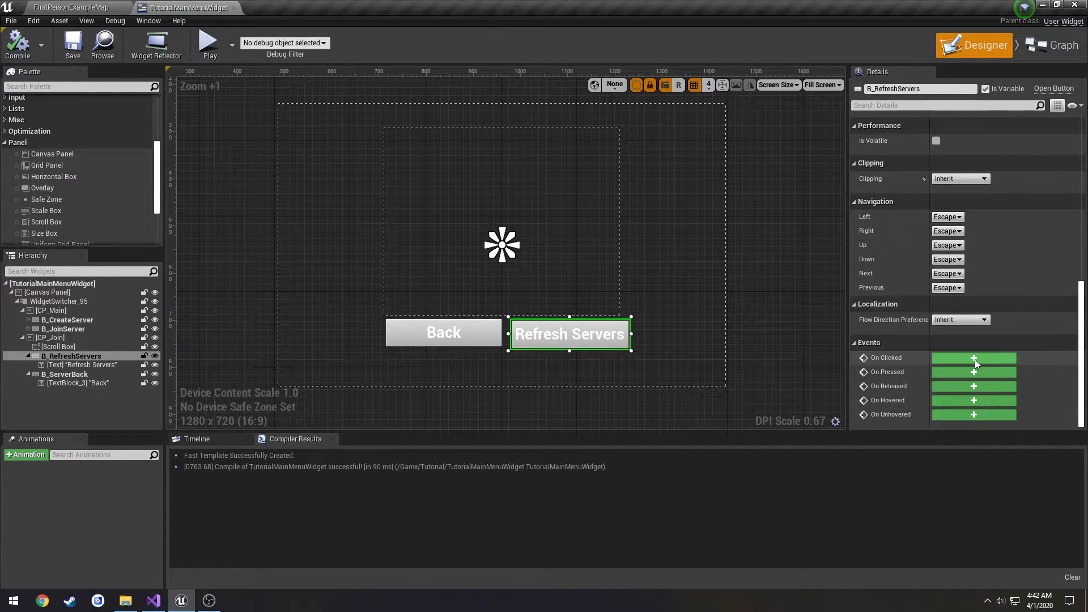
Step: Add On Clicked events for B_RefreshServers and B_ServerBack from their Details panels
click(974, 358)
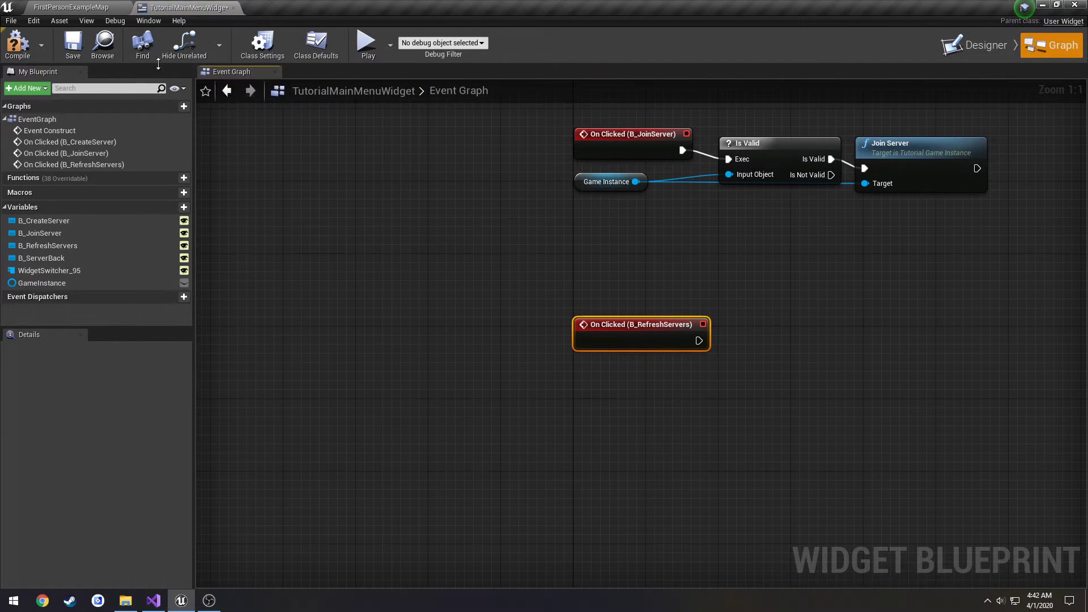
click(973, 45)
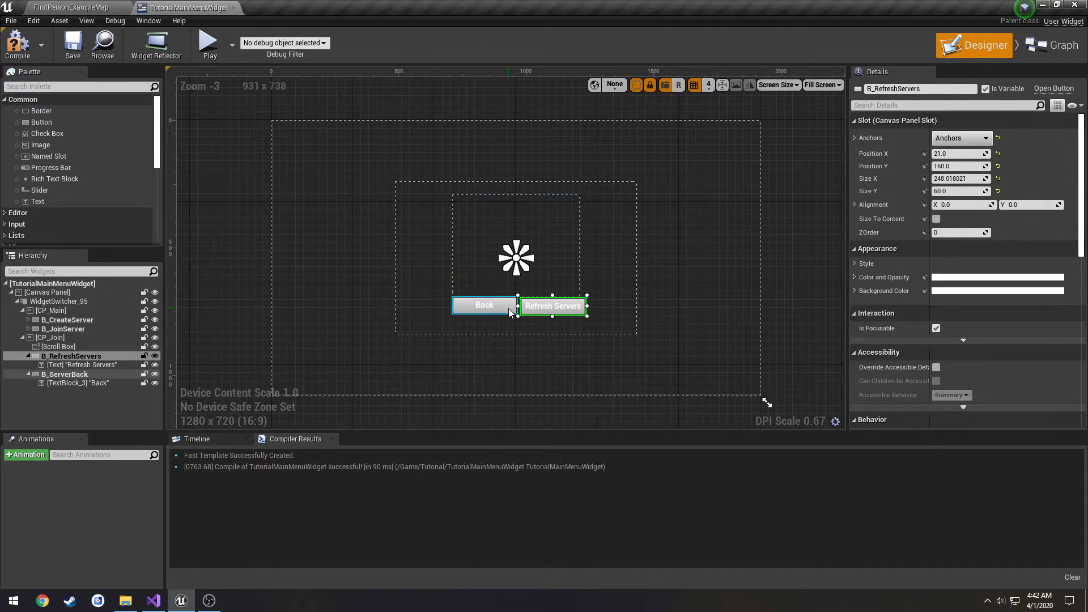
click(484, 305)
scroll(995, 302, down, 5)
scroll(964, 349, down, 5)
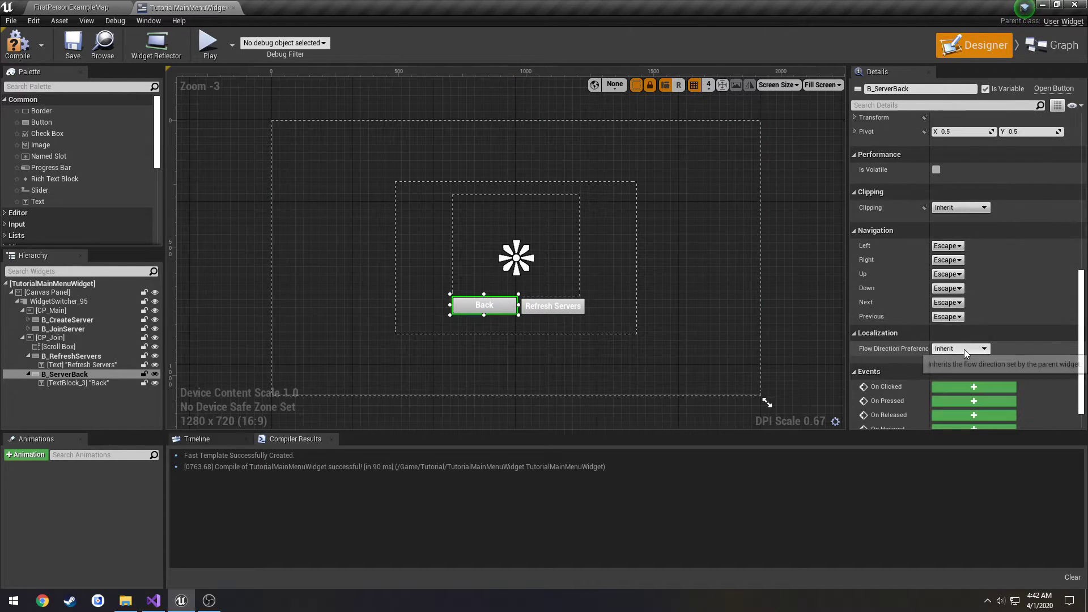
click(974, 387)
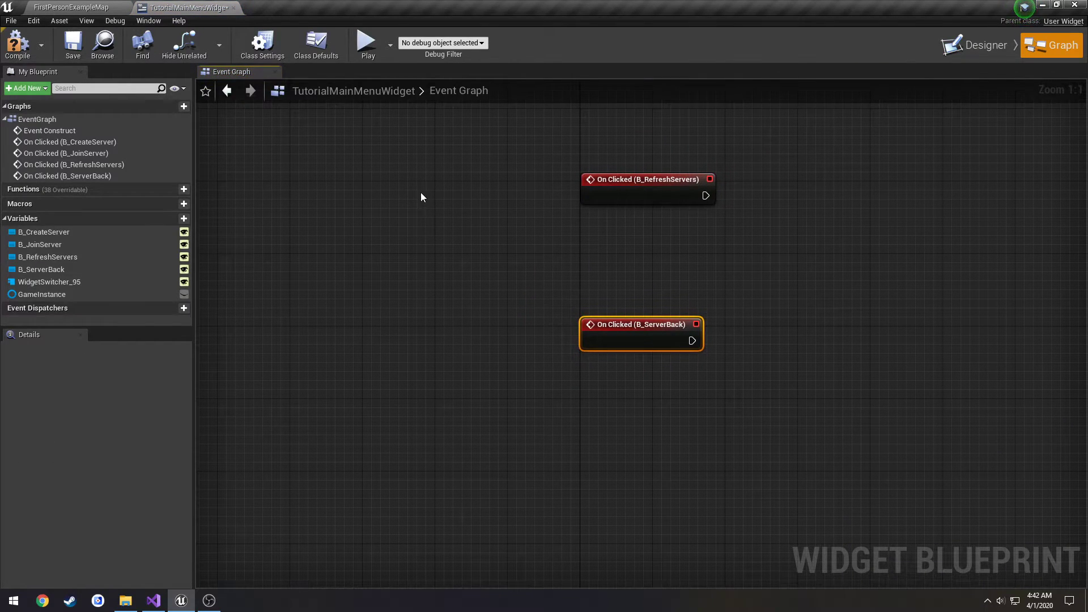
Step: Back in the Designer, select the widget switcher and begin renaming it
click(973, 45)
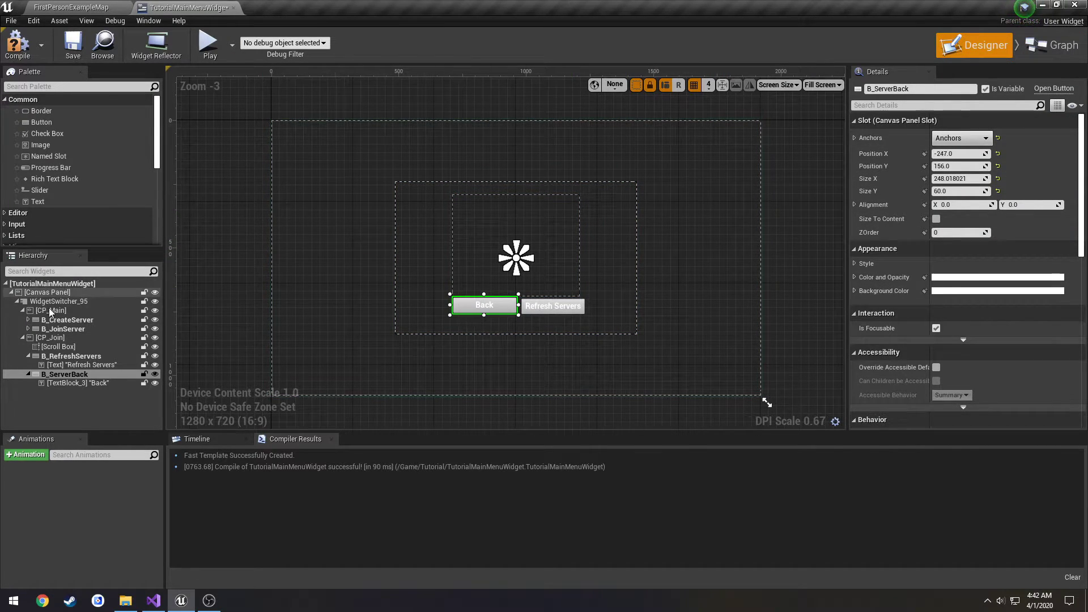
click(59, 301)
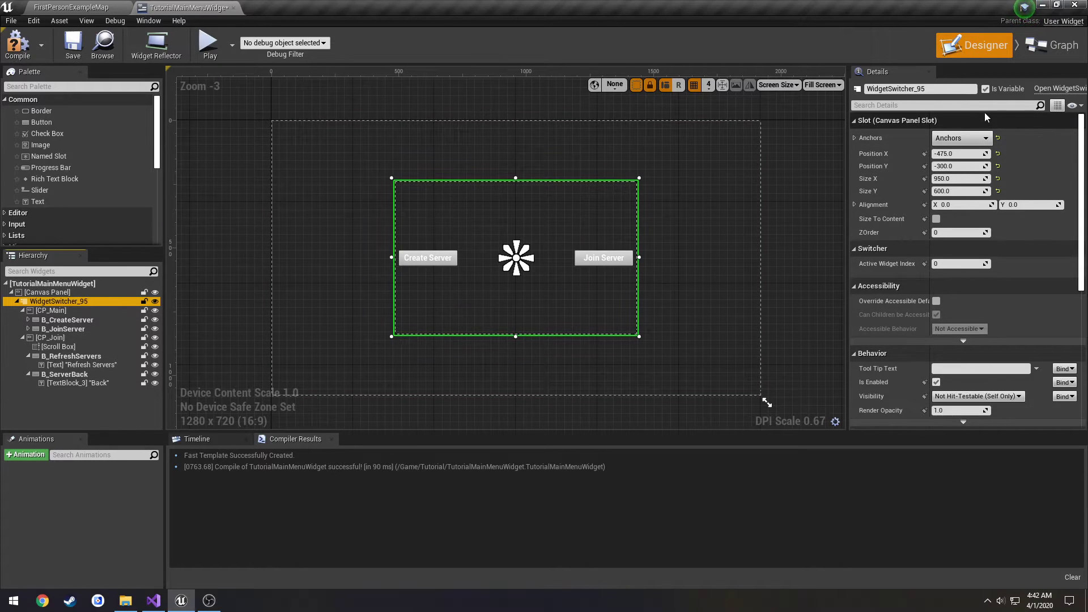
click(941, 89)
Step: Rename the widget switcher to WS_Switcher and save the blueprint
text(WS_)
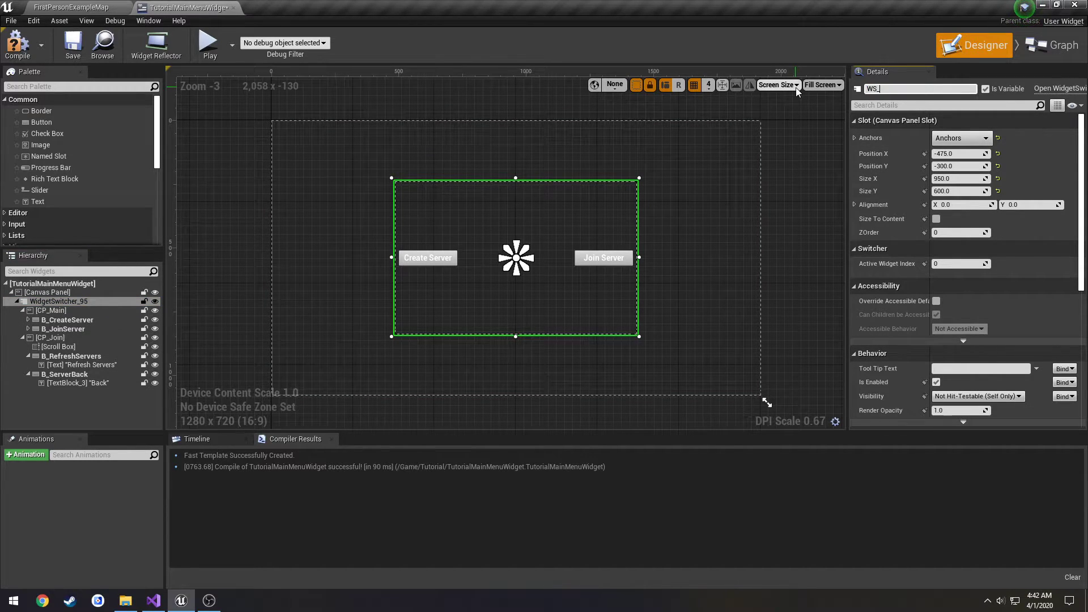
text(Switcher)
key(Return)
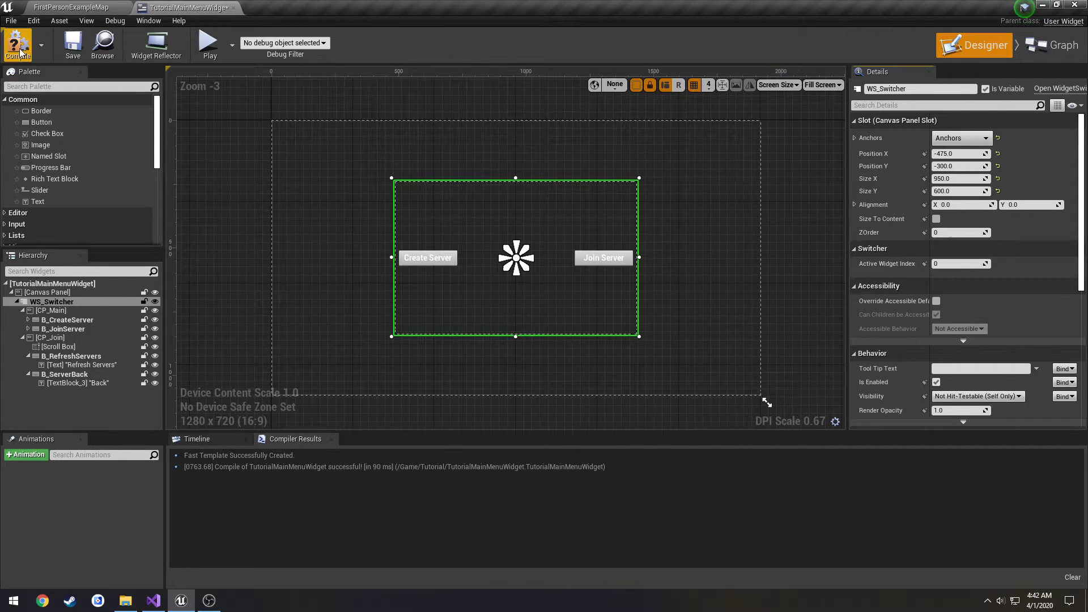
click(74, 44)
Step: Make On Clicked (B_ServerBack) call Set Active Widget Index 0 on a WS_Switcher getter
click(1041, 46)
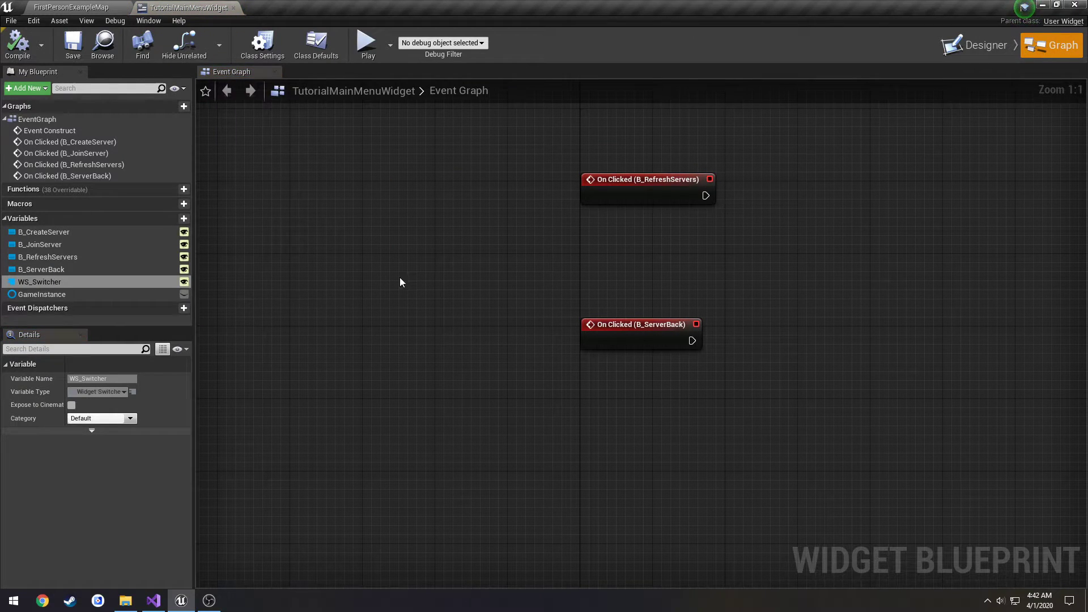
right_drag(422, 285, 329, 295)
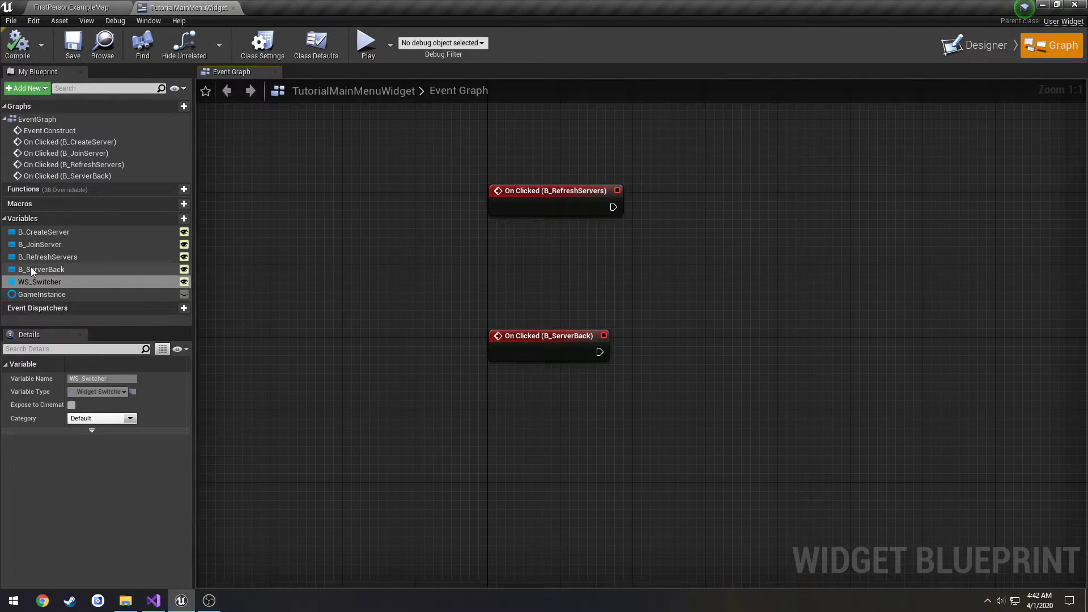
drag(39, 282, 661, 378)
click(529, 391)
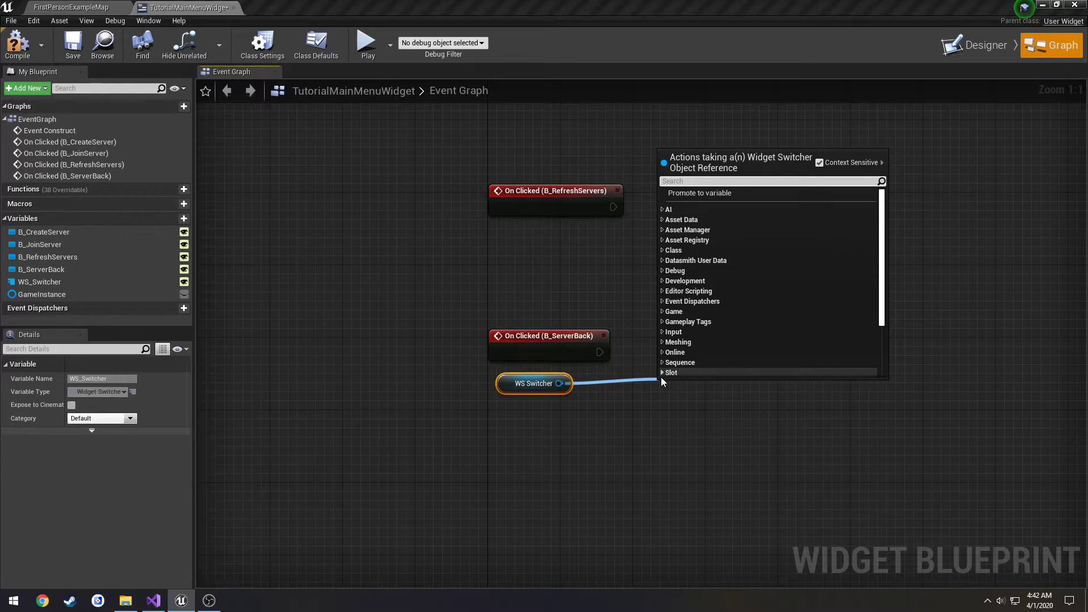
text(switch)
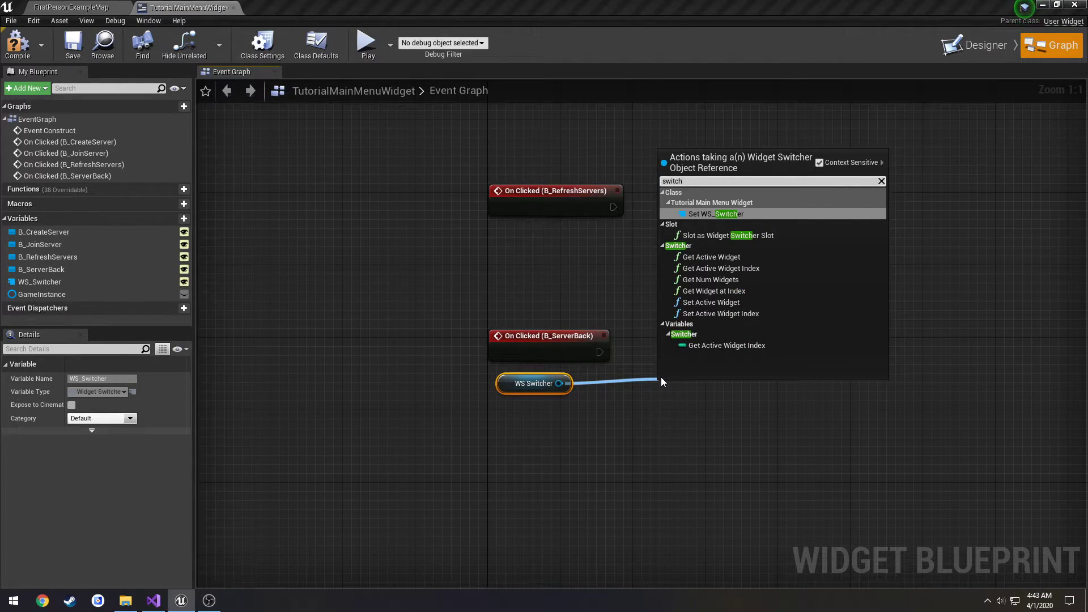
key(Down)
key(Down)
key(Down)
key(Down)
key(Down)
key(Down)
key(Down)
key(Return)
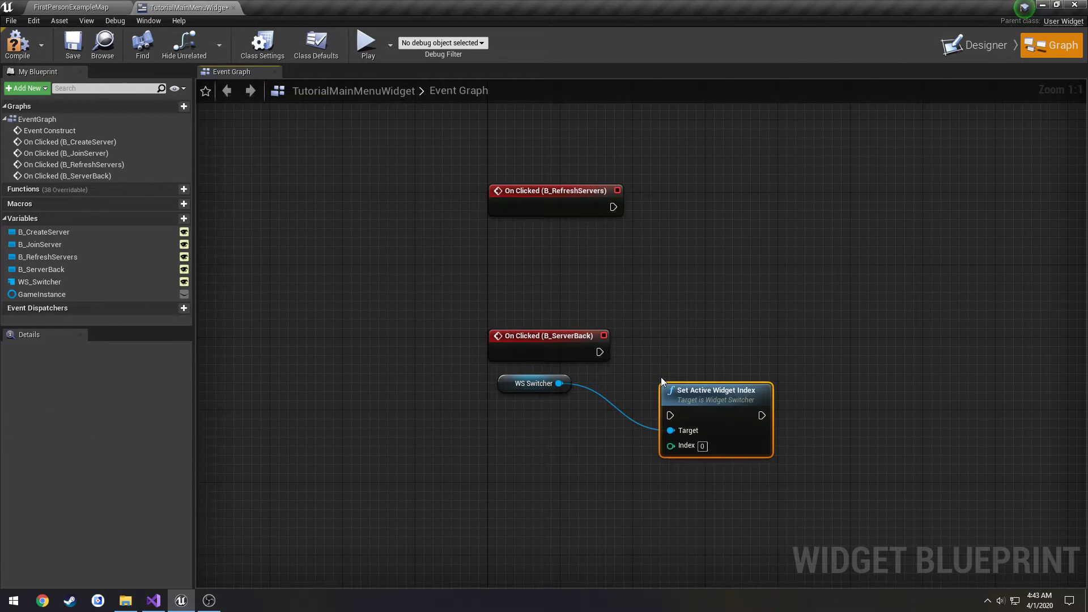
drag(670, 415, 600, 352)
drag(702, 398, 666, 344)
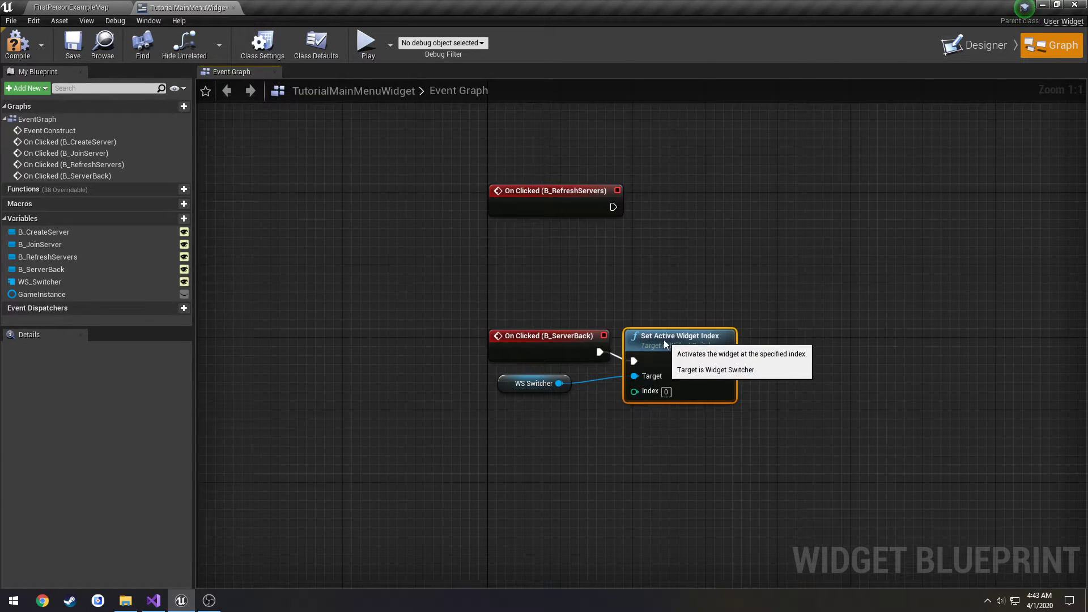
click(503, 389)
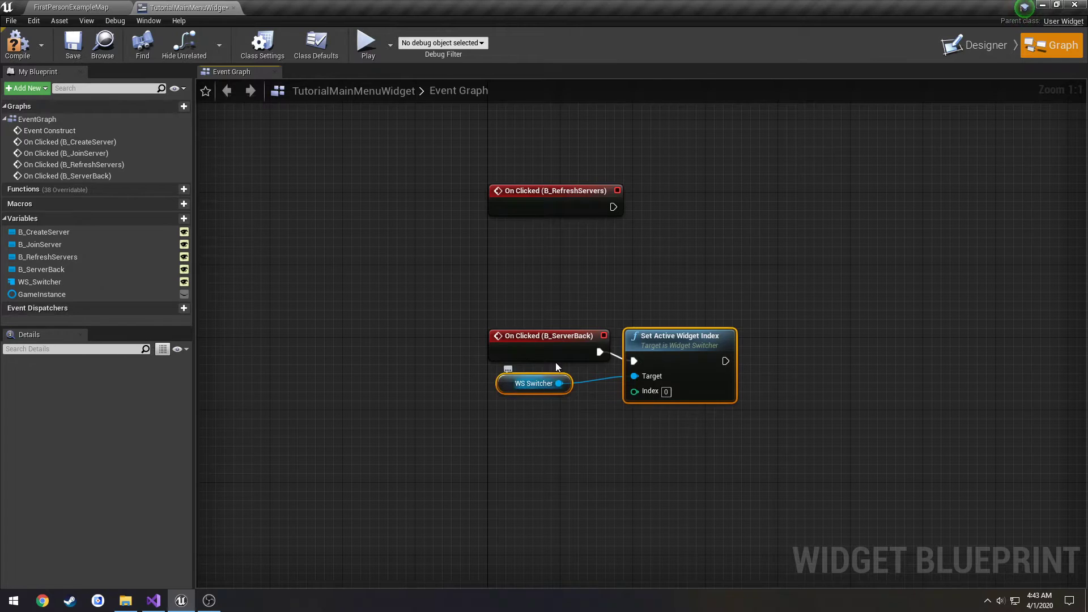
right_drag(558, 367, 865, 378)
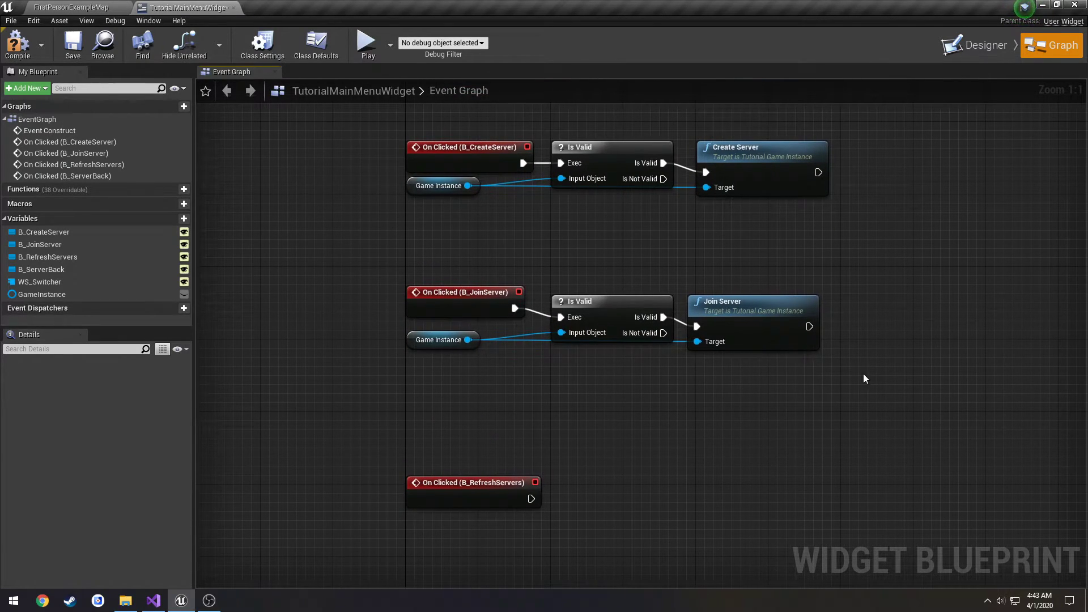
Step: Move the Game Instance, Is Valid and Join Server chain under On Clicked (B_RefreshServers)
drag(865, 379, 473, 324)
double_click(533, 312)
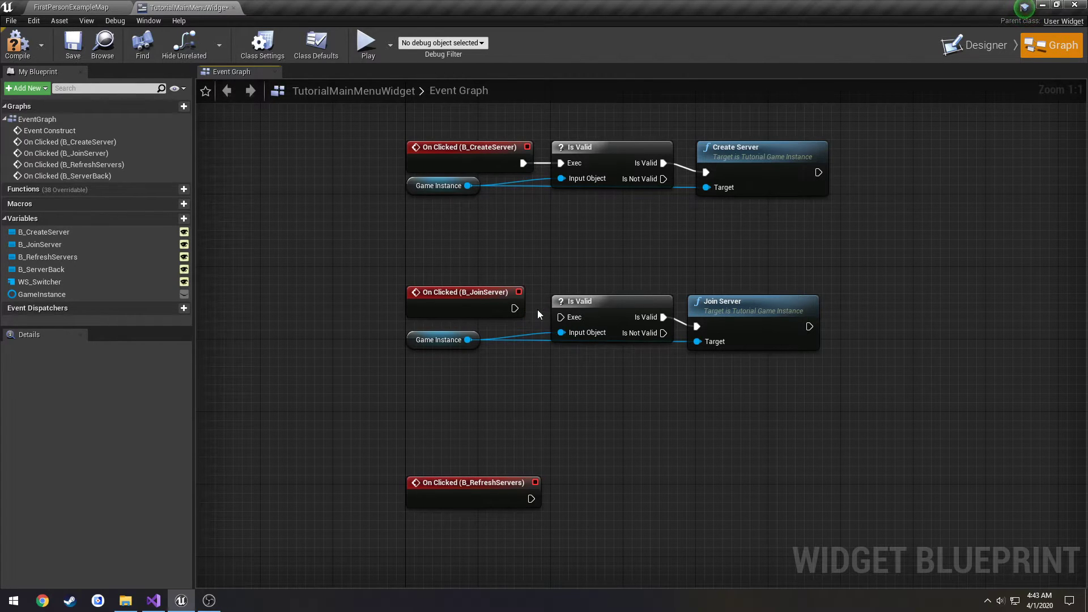
drag(867, 372, 473, 326)
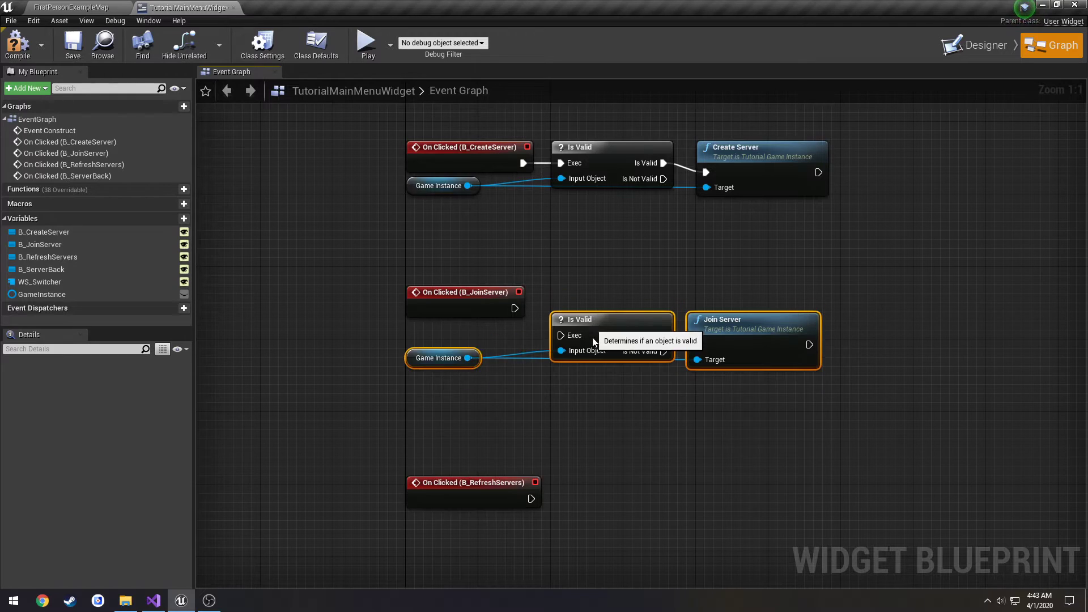
drag(589, 303, 535, 502)
click(541, 334)
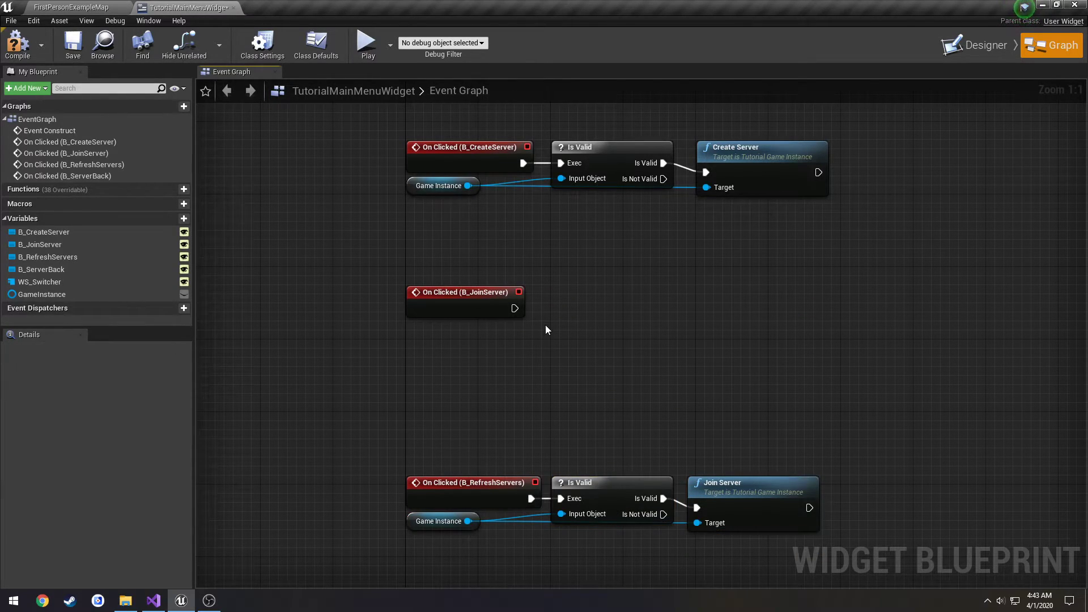
Step: Paste the switcher nodes onto B_JoinServer with index 1, then compile and save
key(ctrl+v)
drag(633, 315, 514, 308)
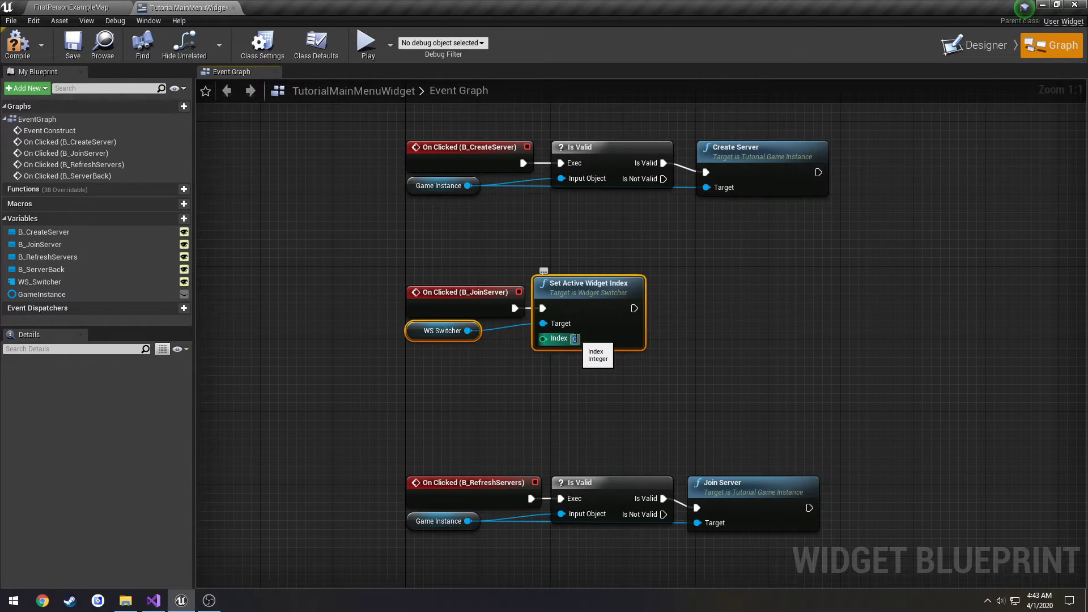
click(17, 44)
click(73, 44)
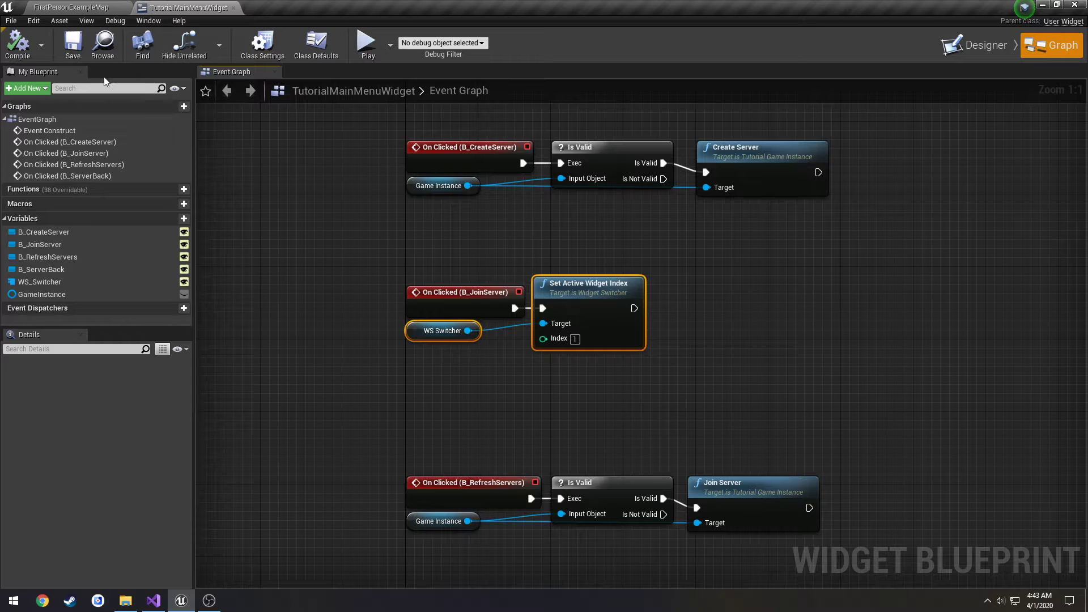
right_drag(497, 377, 511, 320)
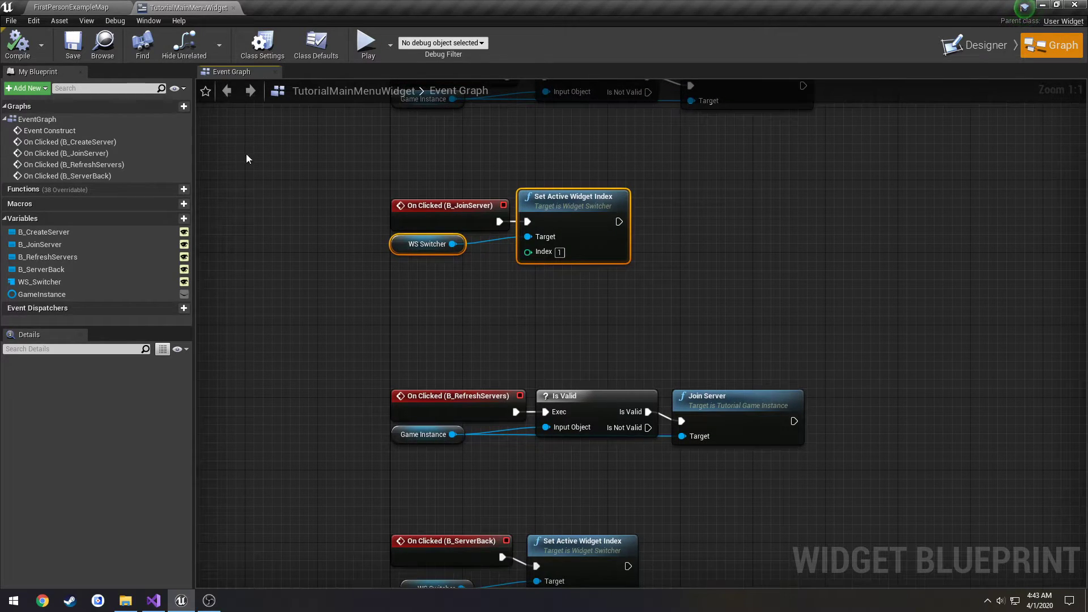
Step: Open the TutorialMainMenu level in the level editor and save all changes
click(389, 44)
click(420, 74)
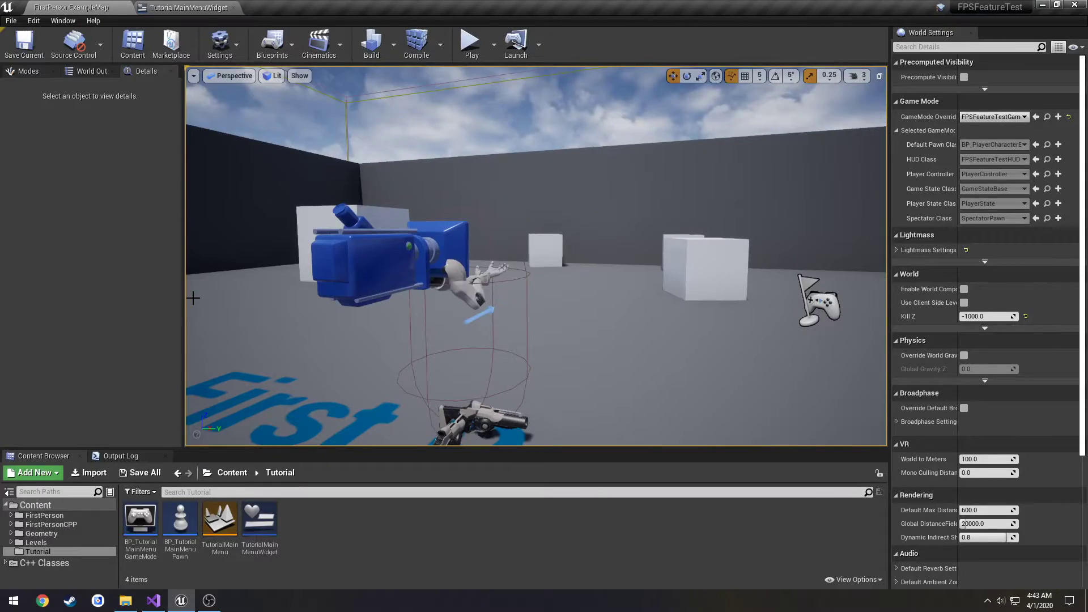
double_click(221, 527)
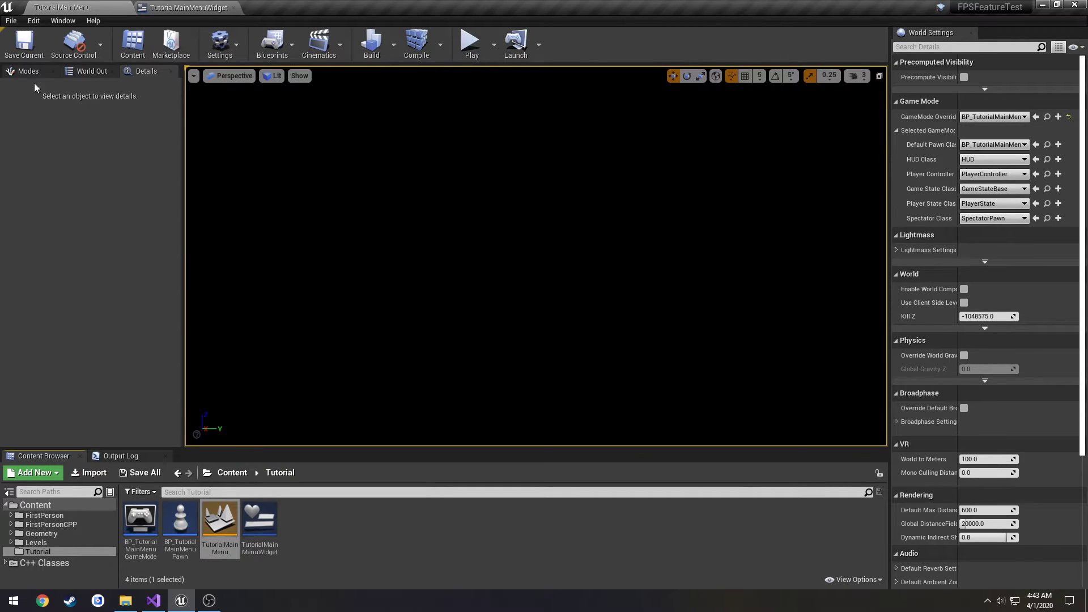
click(12, 21)
click(35, 117)
Step: Play the level, toggle Join Server and Back twice, then stop and return to the widget blueprint
click(471, 42)
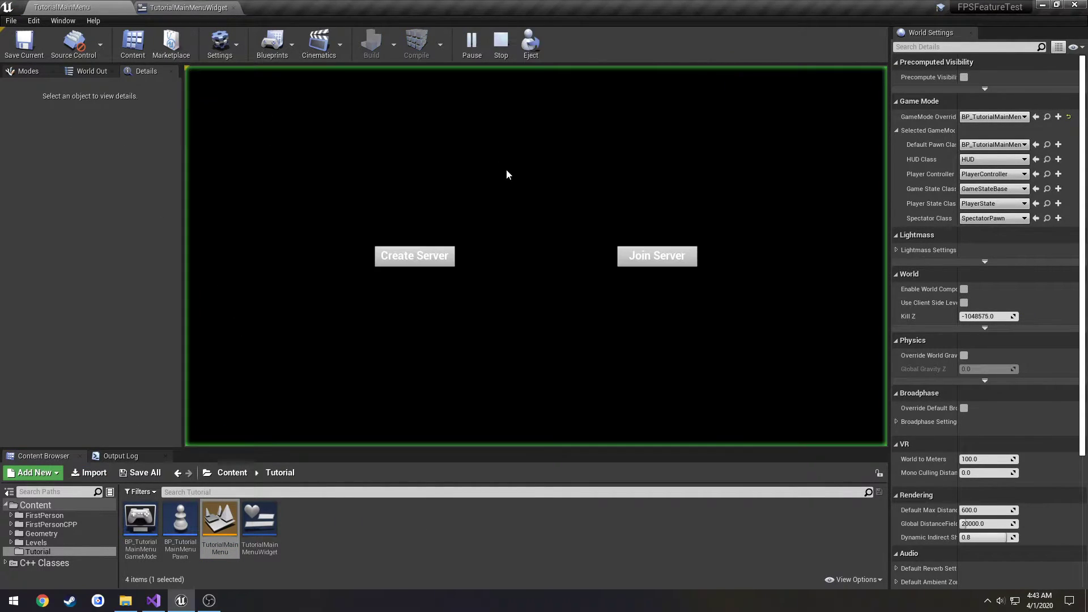
click(619, 253)
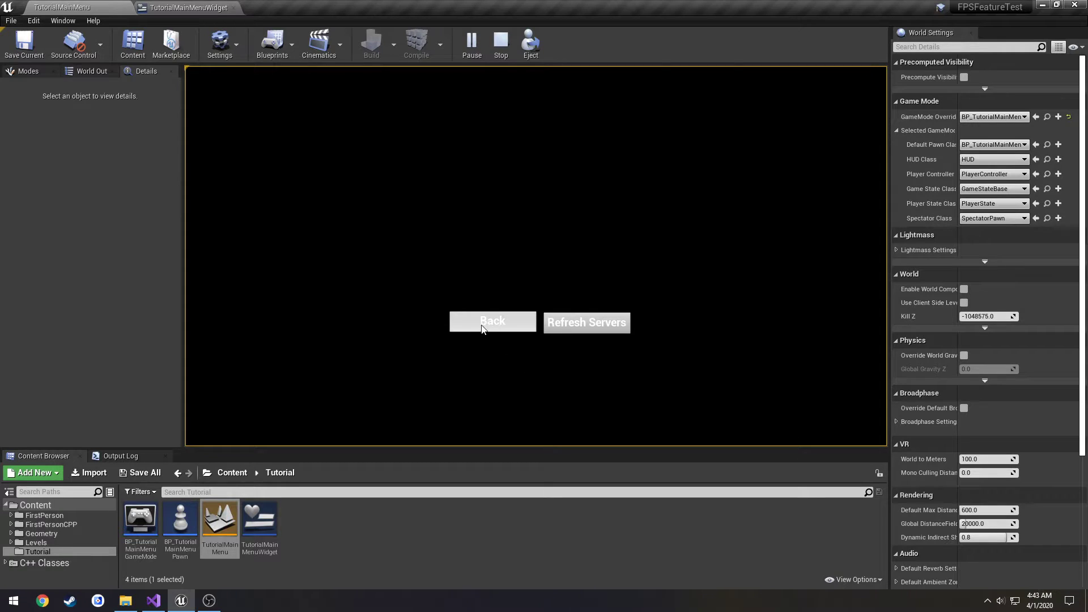
click(465, 324)
click(657, 255)
click(456, 322)
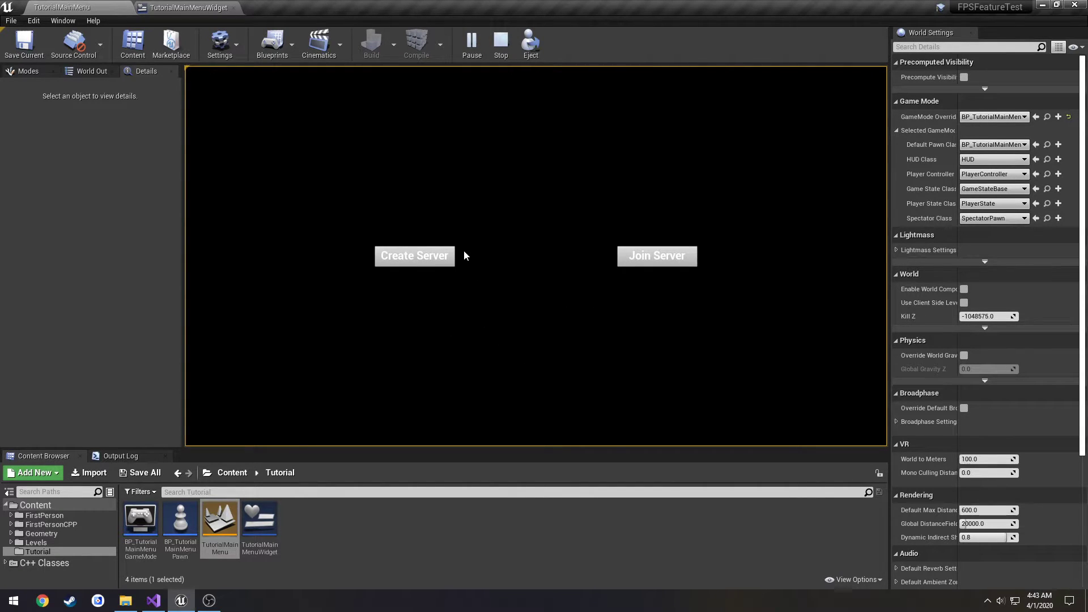
key(Escape)
click(187, 7)
right_drag(517, 294, 437, 218)
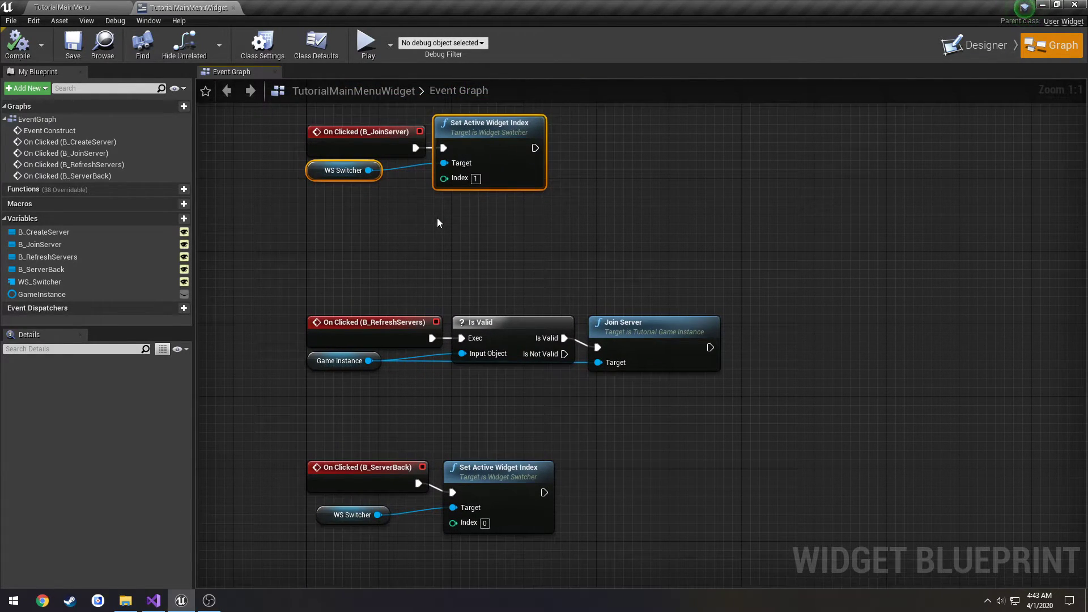
Step: Deselect the graph nodes, review the CreateServer nodes, and return to the Designer view
click(436, 218)
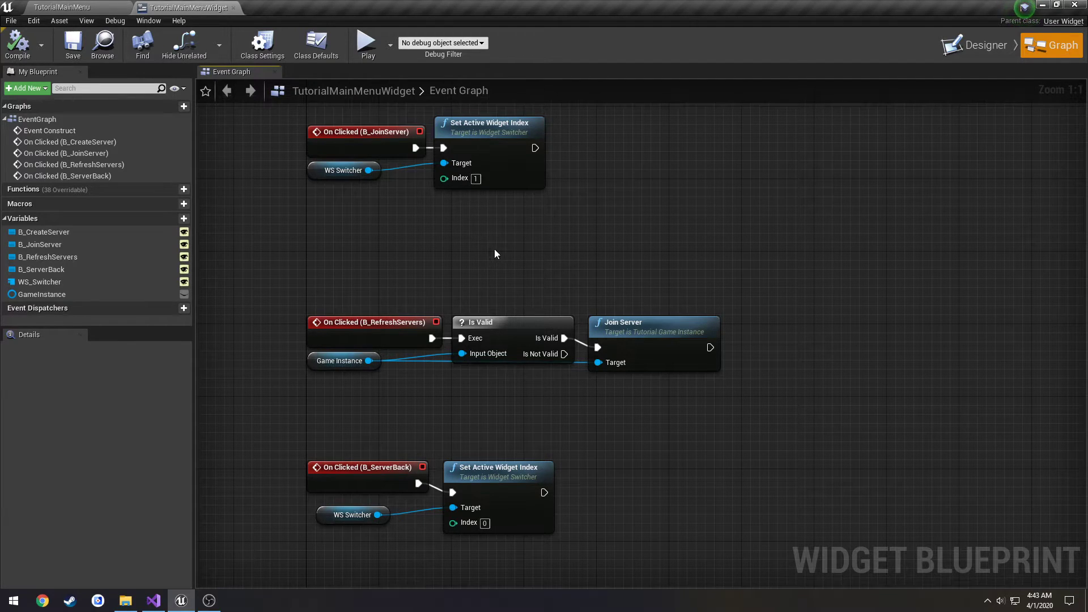
right_drag(495, 253, 576, 361)
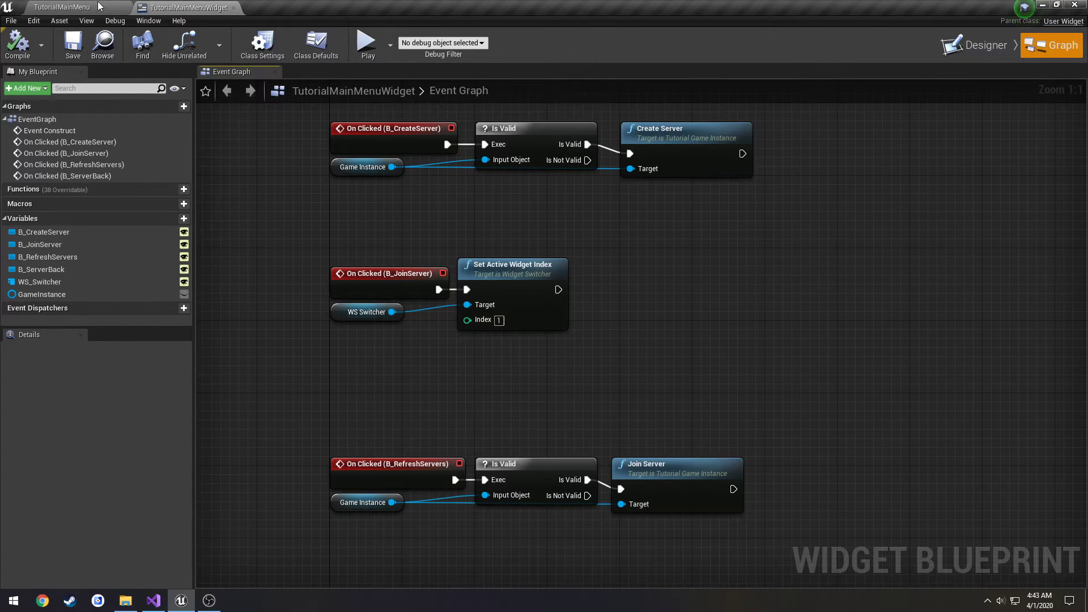
click(973, 45)
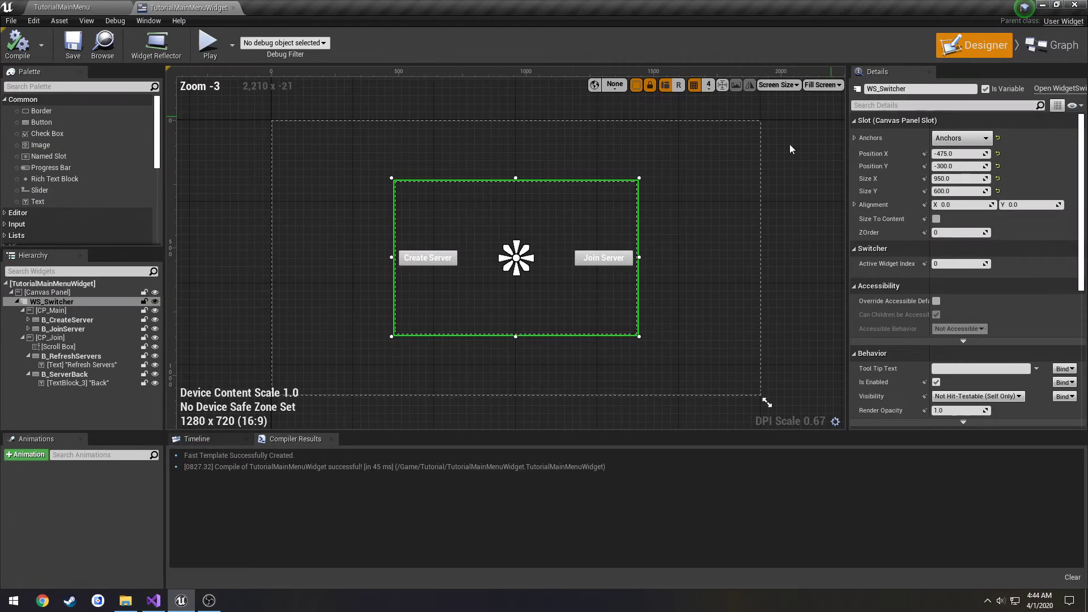
Step: Rename the B_JoinServer button to B_ServerList
click(67, 328)
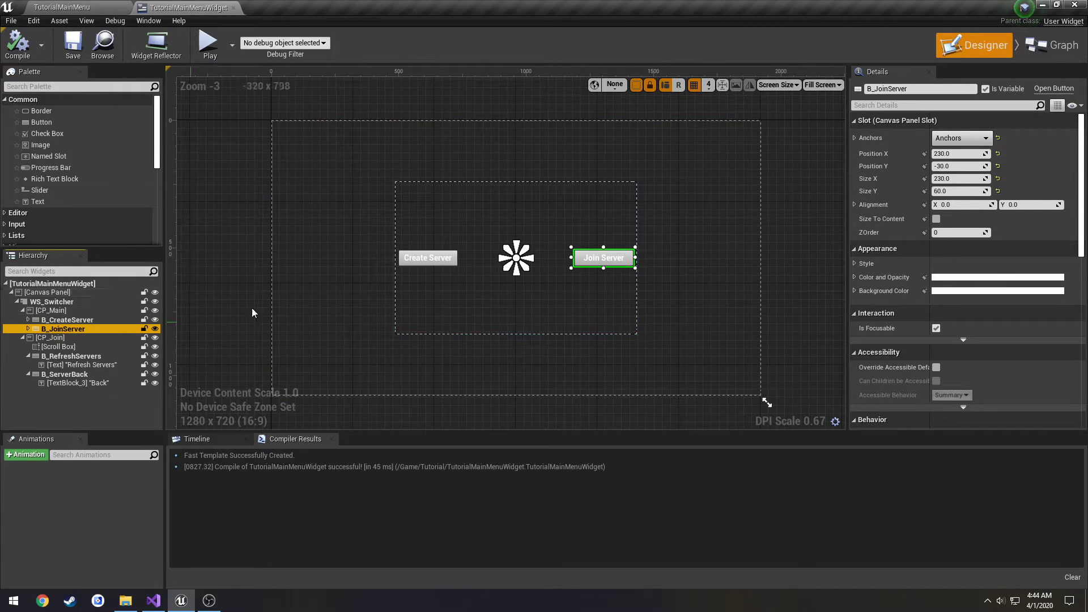
click(885, 88)
drag(907, 88, 886, 88)
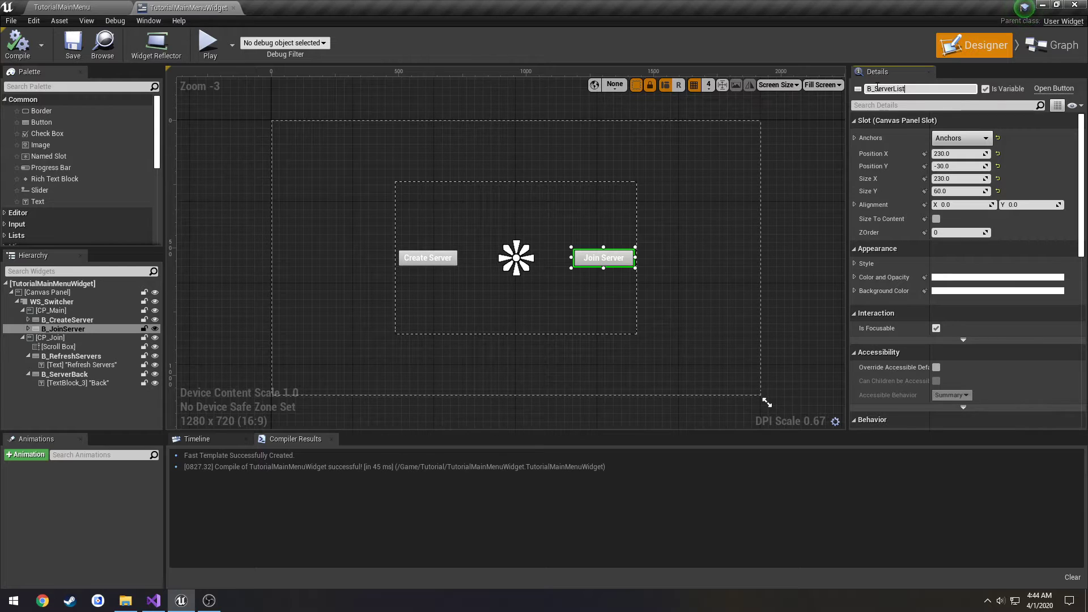
key(Return)
Step: Change the button's label text to 'View Servers'
click(603, 258)
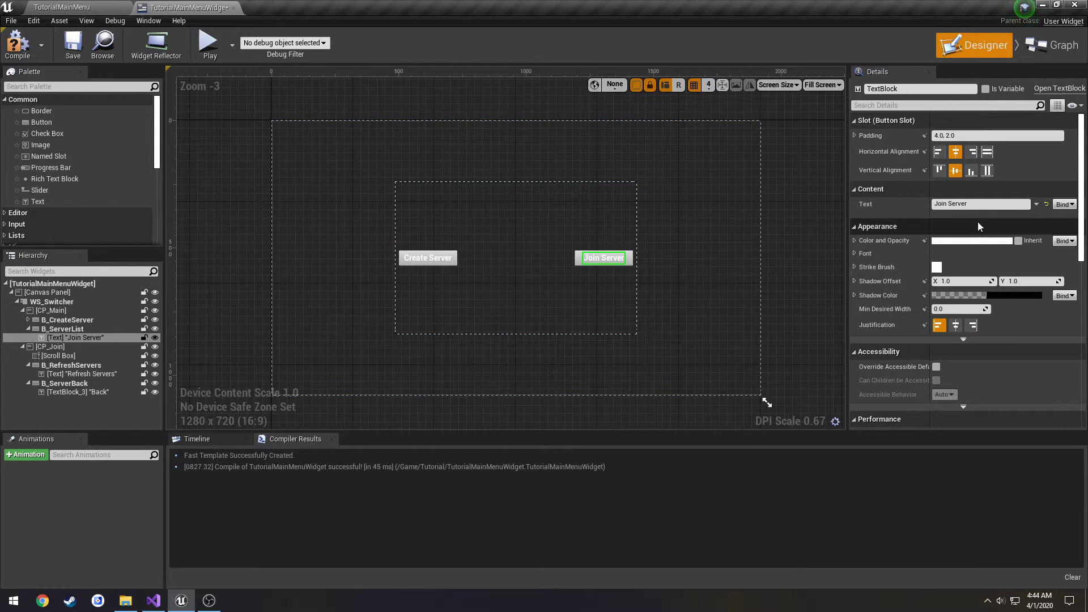
click(963, 204)
text(ViewS)
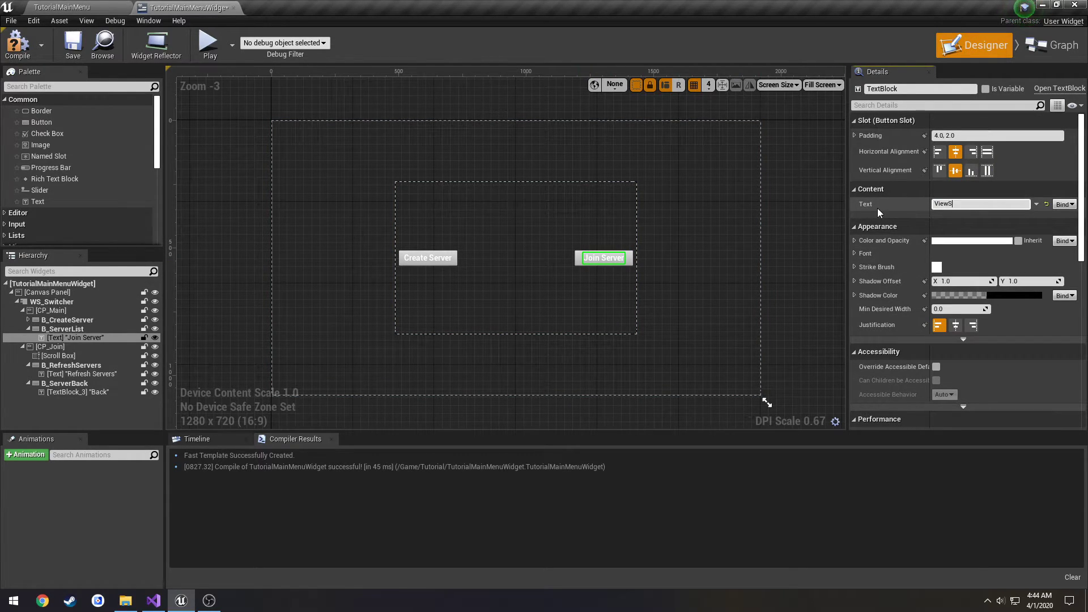
key(BackSpace)
text(Servers)
key(Return)
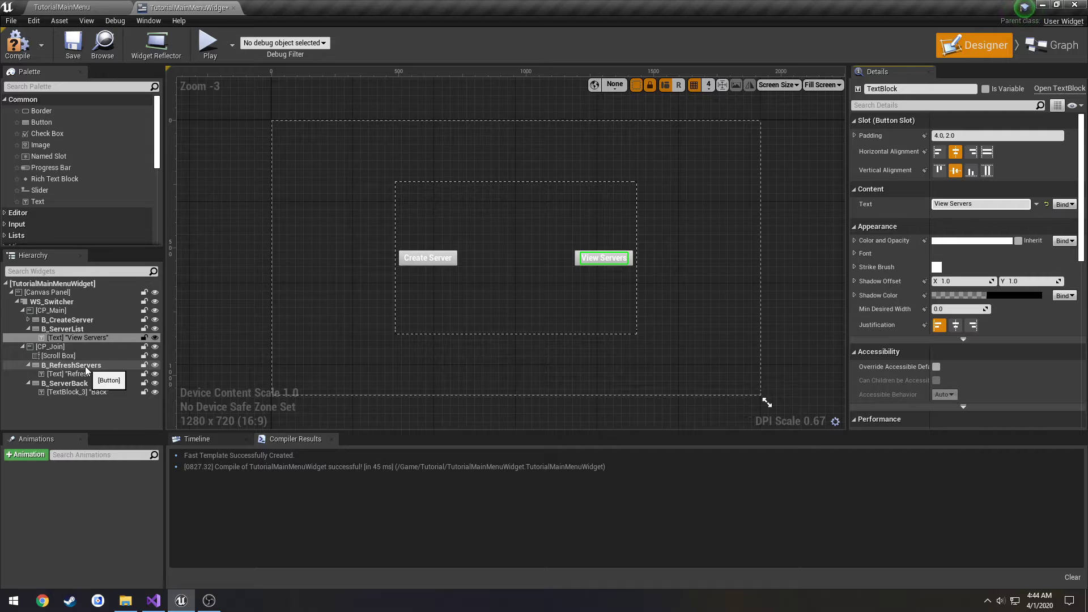
click(153, 600)
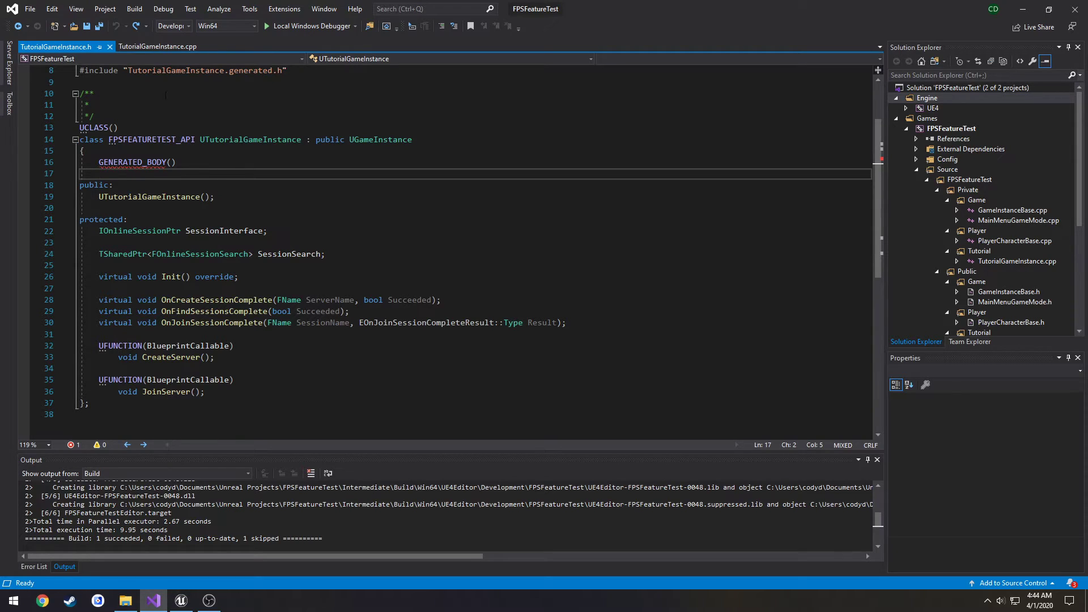
click(181, 601)
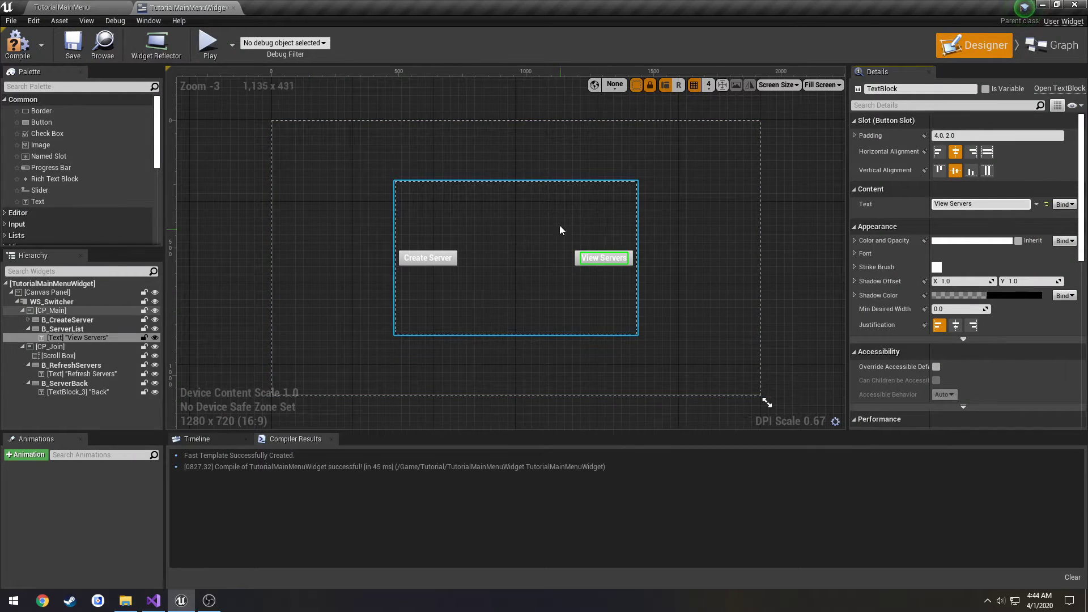
Step: Compile and save the main menu widget, then review the On Clicked (B_ServerList) nodes in the event graph
click(21, 45)
click(73, 44)
click(1051, 46)
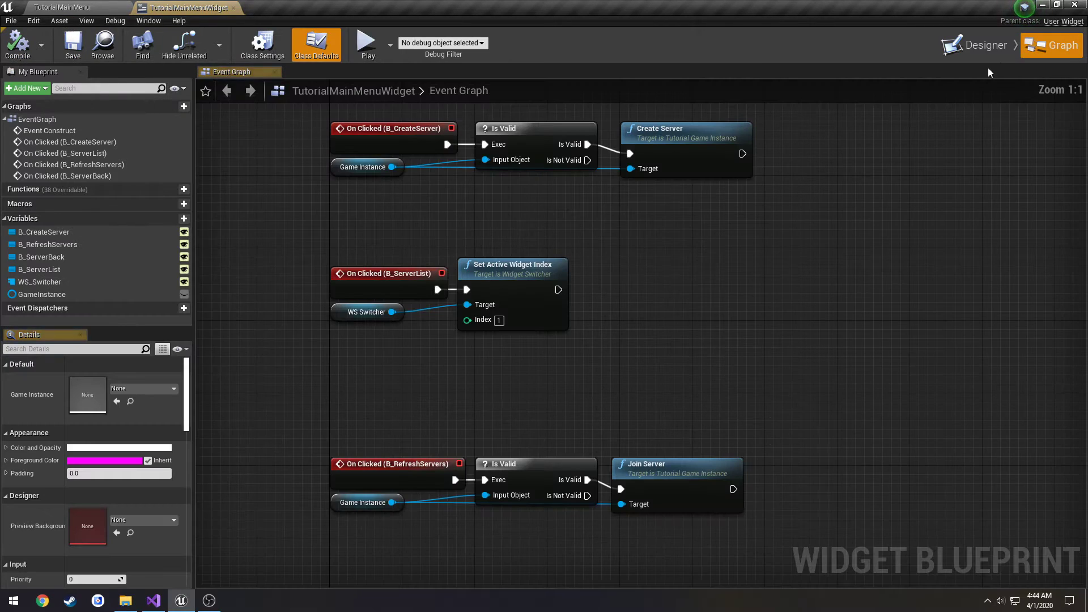
click(657, 473)
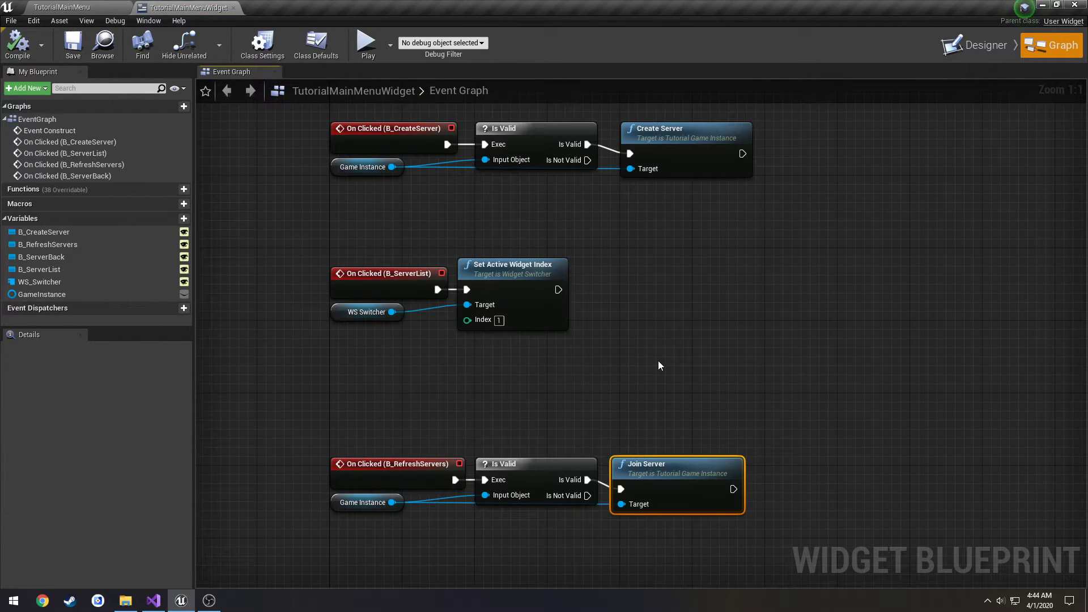
click(651, 318)
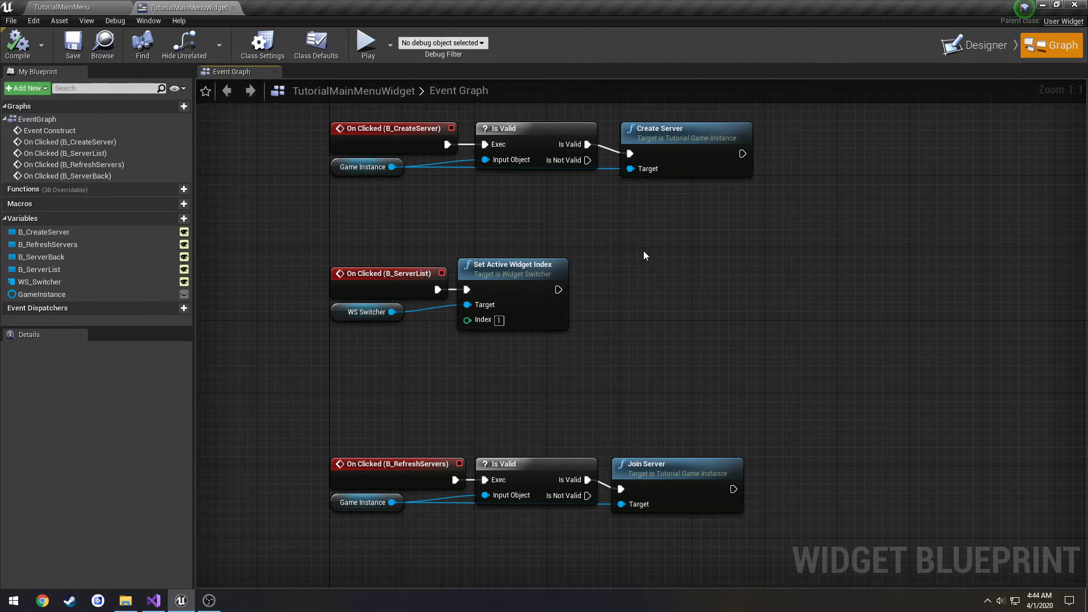
right_drag(643, 255, 630, 272)
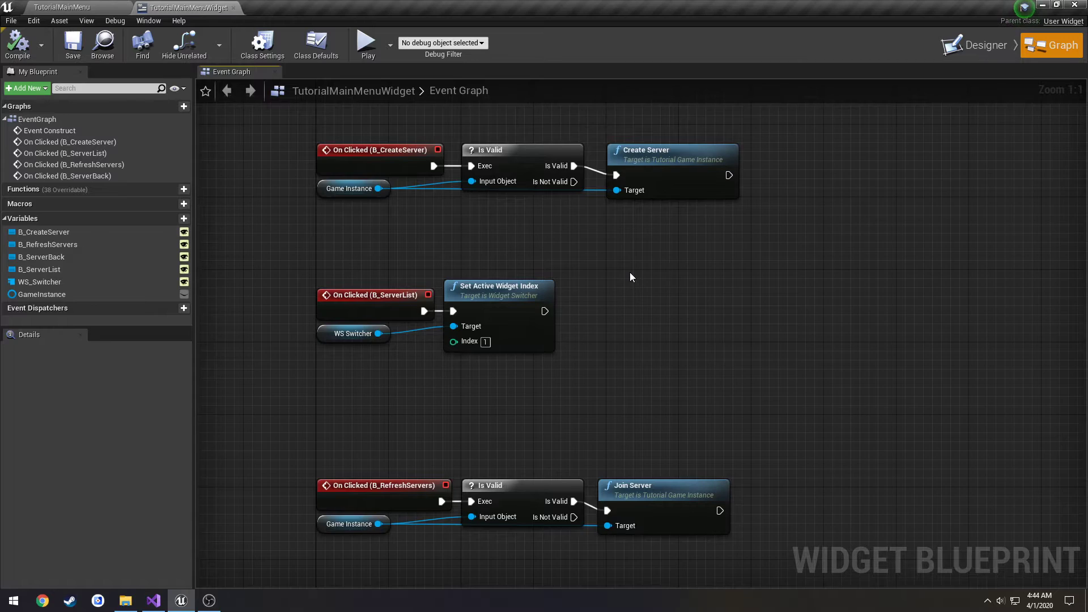
right_drag(630, 272, 790, 321)
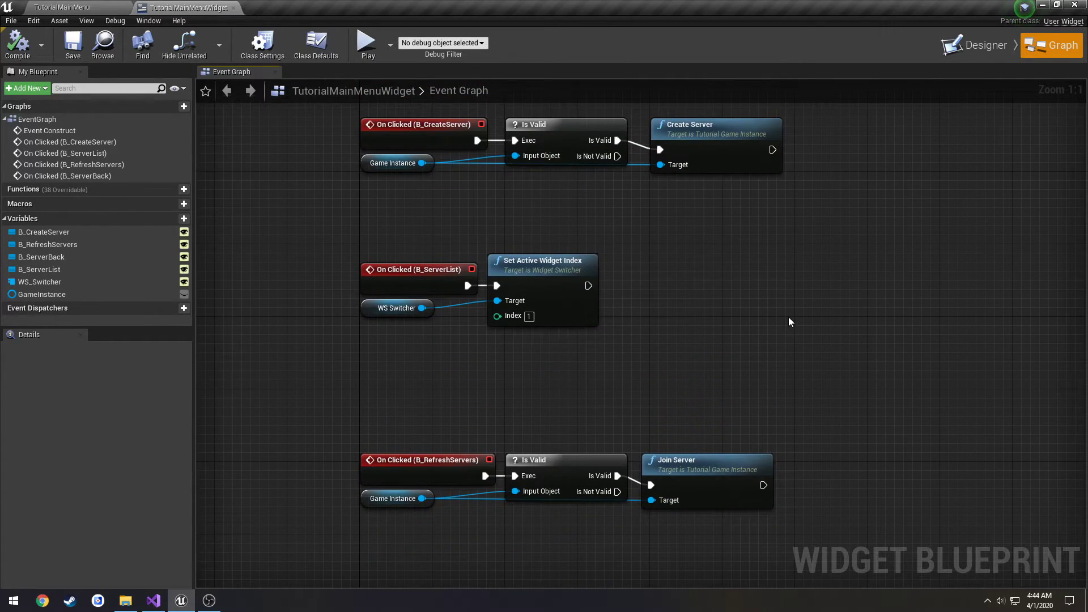
Step: Create a Widget Blueprint named ServerSlot in the Tutorial folder and open it
click(62, 7)
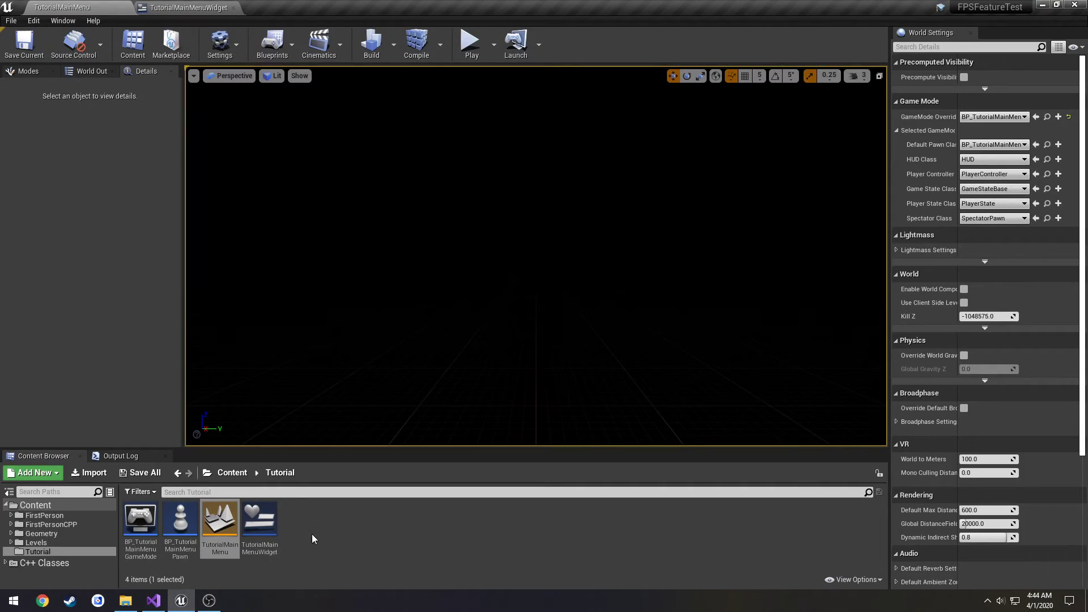
right_click(348, 546)
mouse_move(383, 538)
click(502, 573)
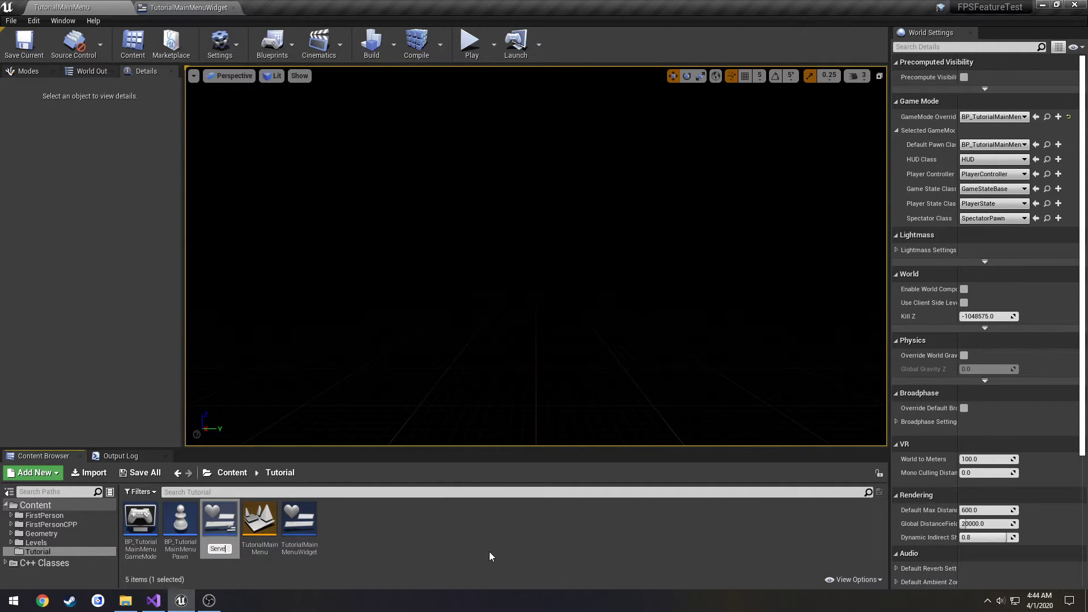
text(ServerSlot)
key(Return)
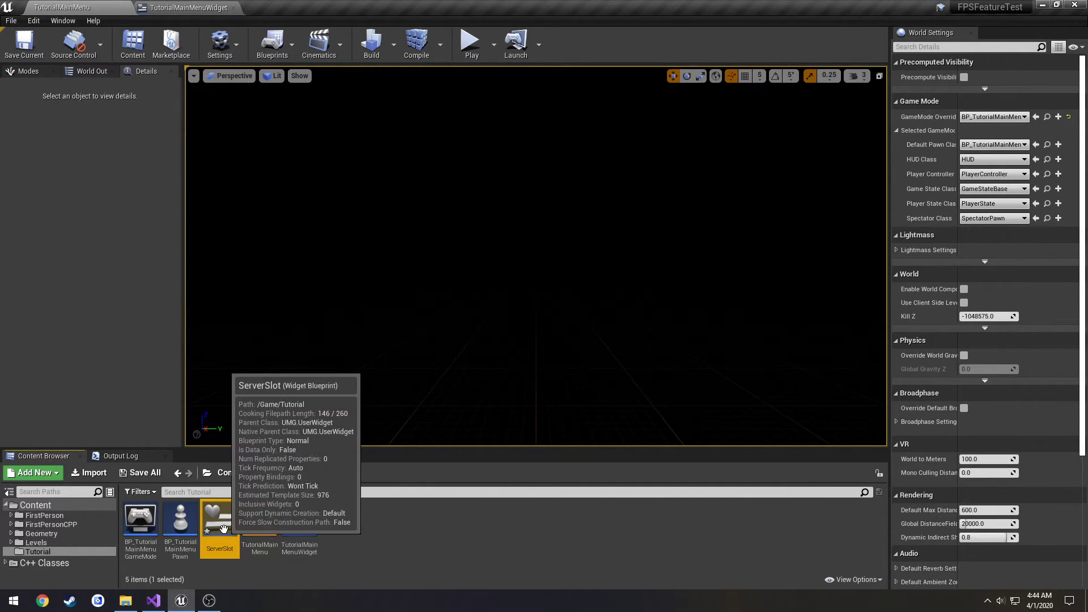
double_click(224, 529)
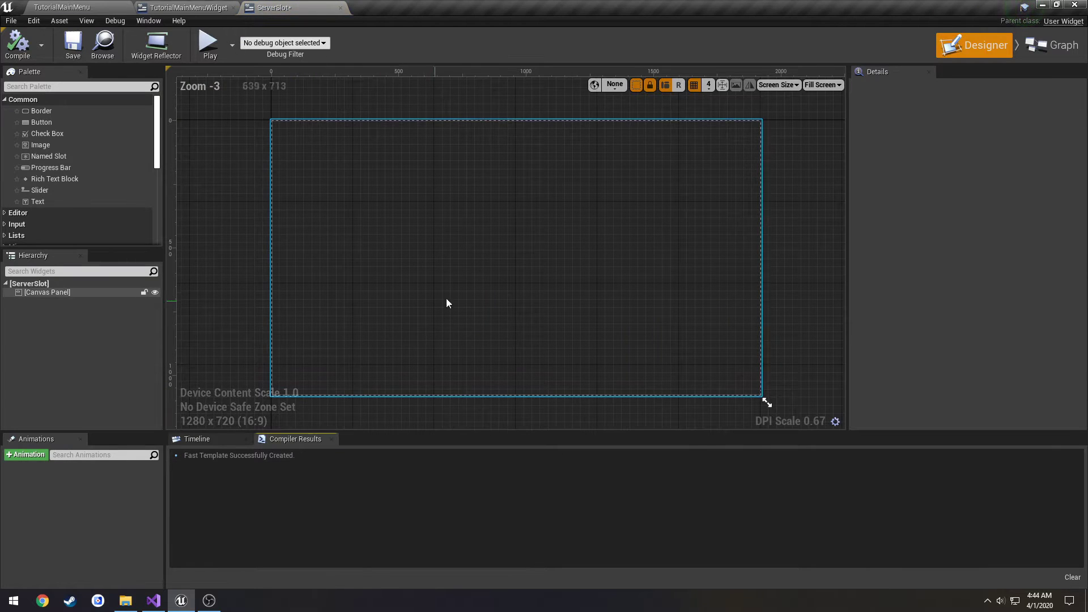
Step: Replace the Canvas Panel with a Grid Panel root holding a Text block, previewed at Desired size
click(83, 293)
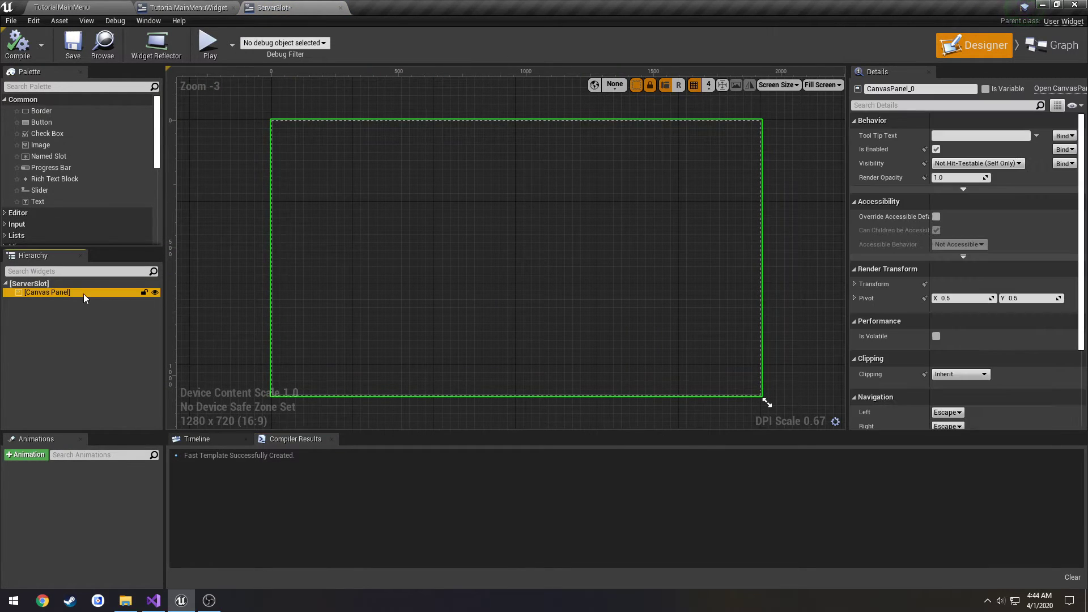
key(Delete)
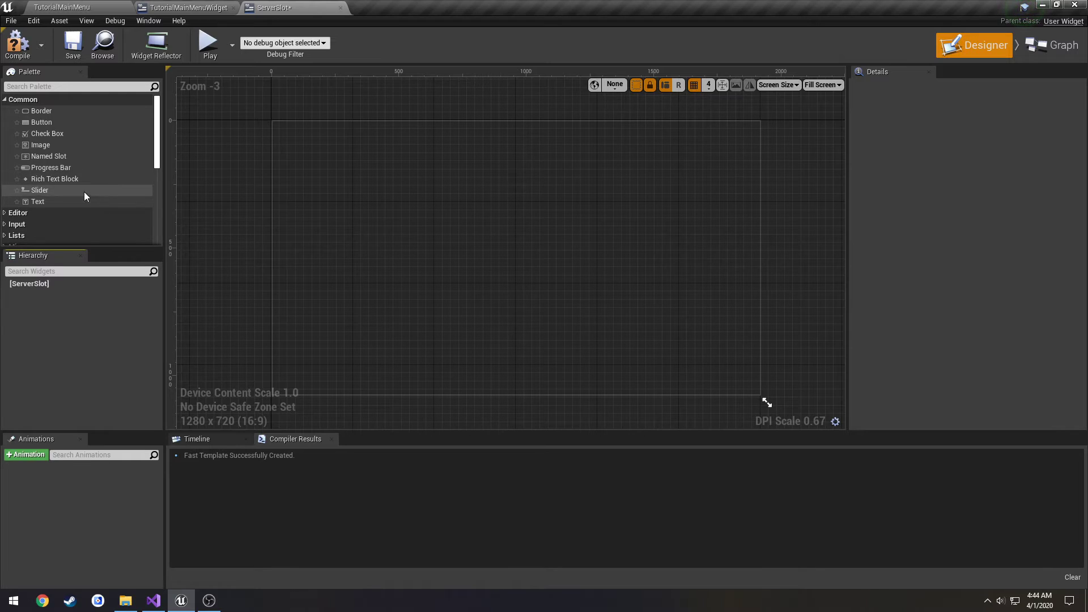
scroll(60, 204, down, 5)
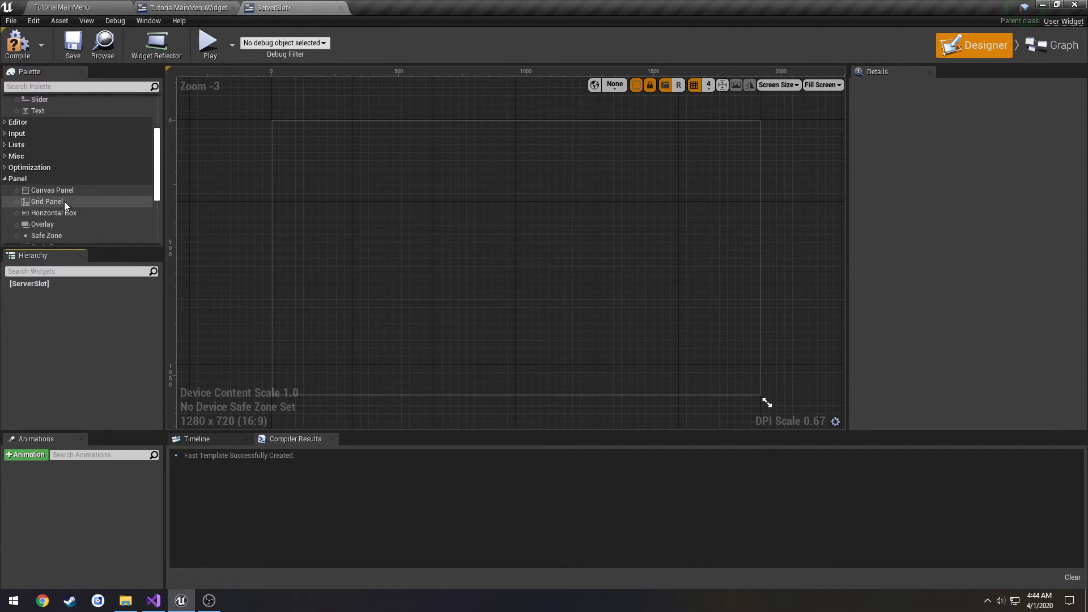
click(49, 202)
drag(49, 202, 52, 288)
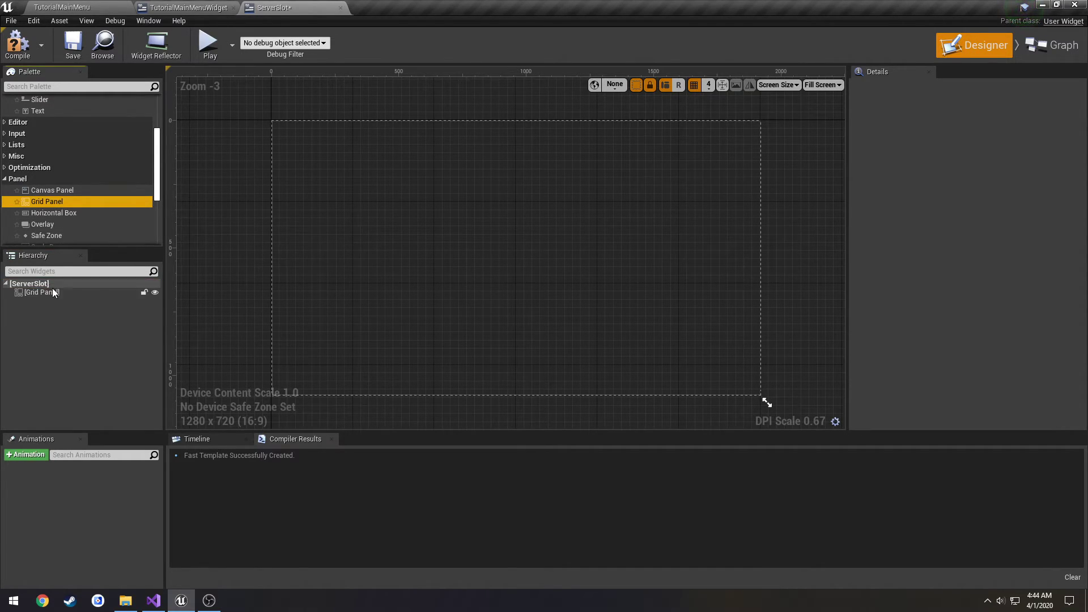
scroll(63, 181, up, 3)
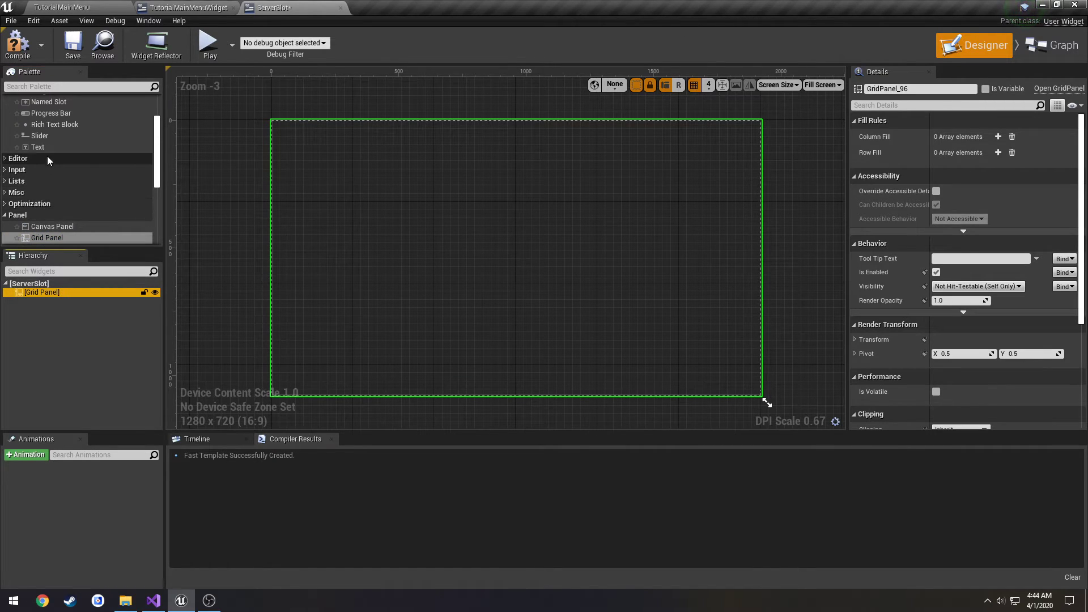
drag(46, 148, 40, 291)
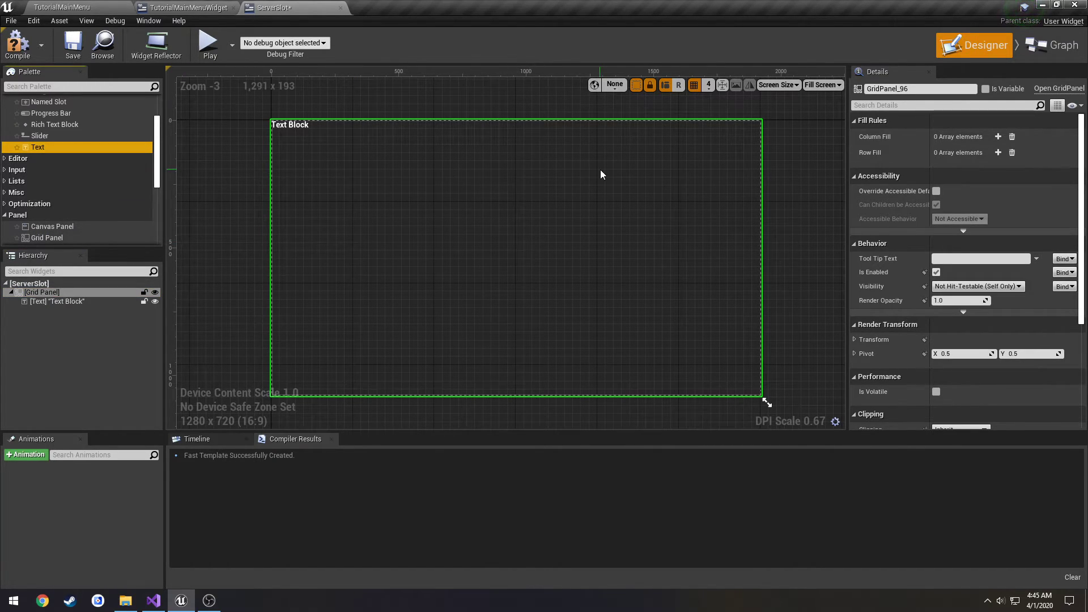
click(823, 85)
click(820, 135)
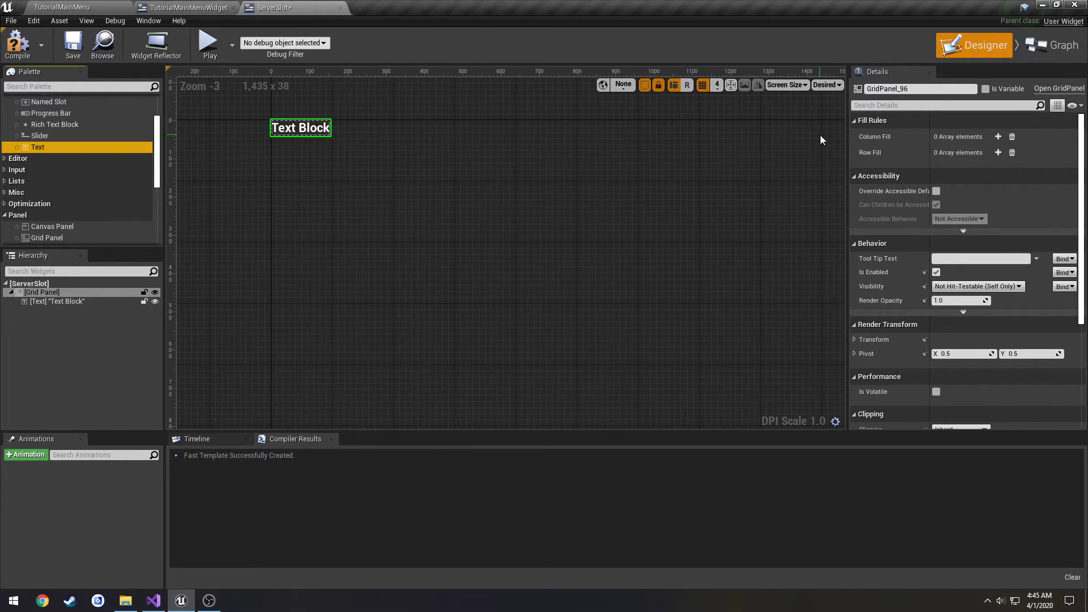
right_drag(387, 150, 443, 196)
scroll(400, 192, up, 3)
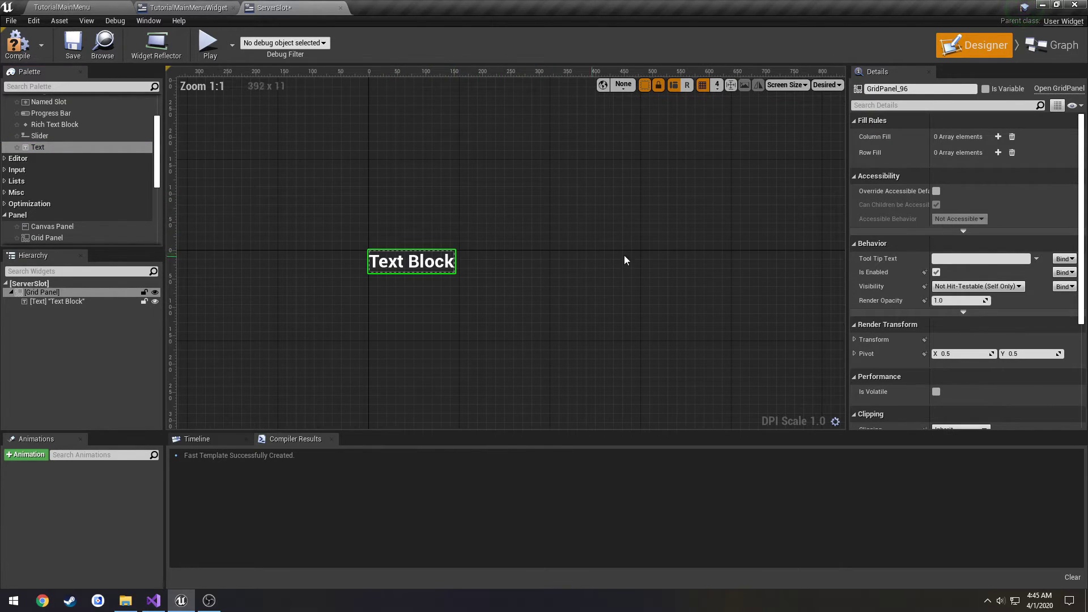
Step: Name the first text block TB_ServerName, make it a variable, and set its text to 'Server Name'
click(74, 302)
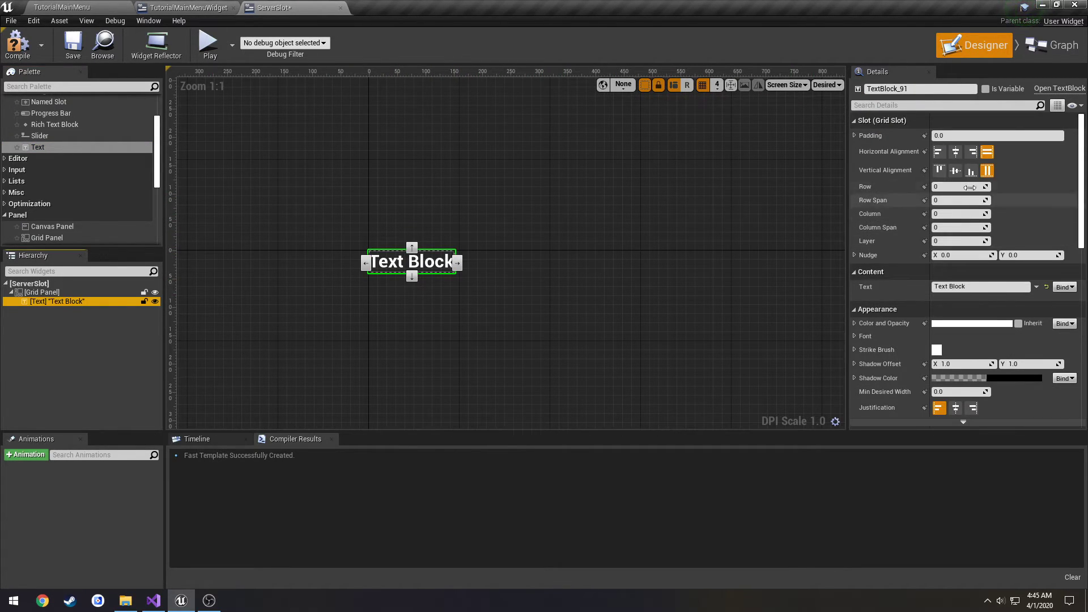
click(887, 89)
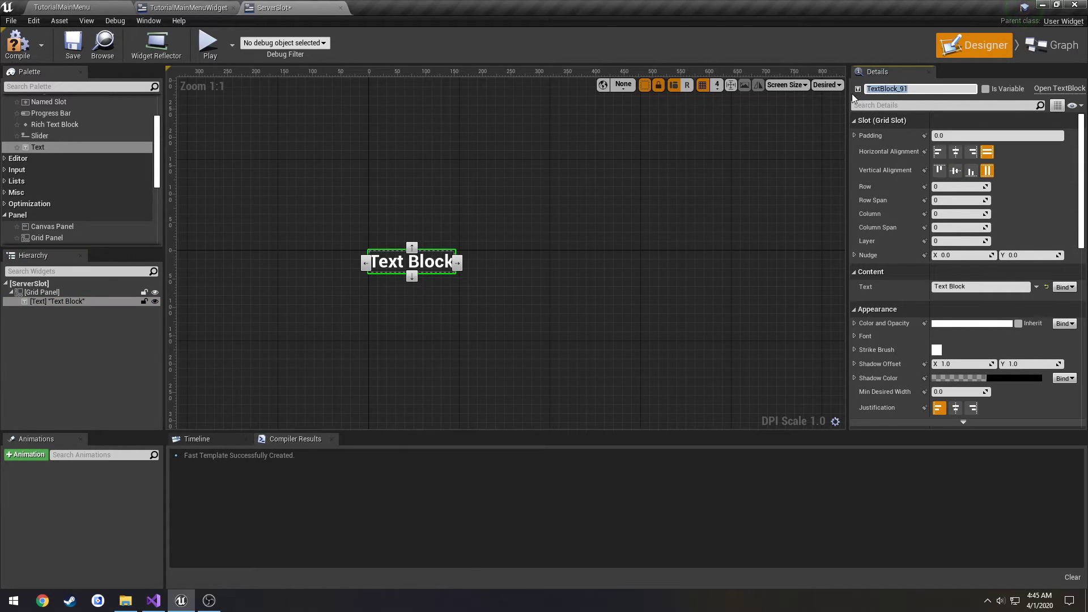
text(TB_ServerName)
key(Return)
click(985, 89)
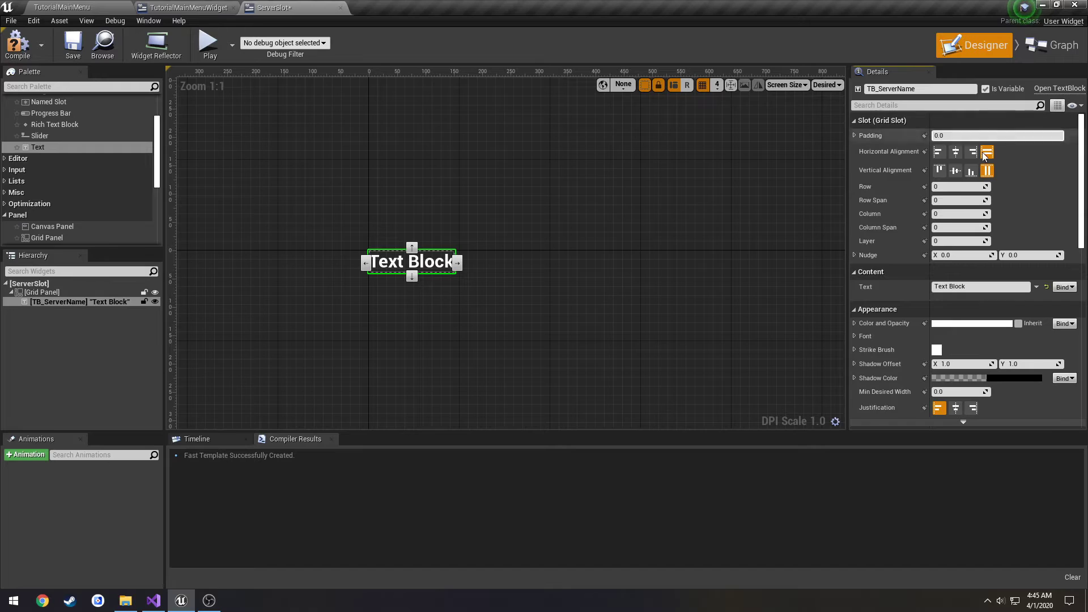
click(963, 287)
text(Server Name)
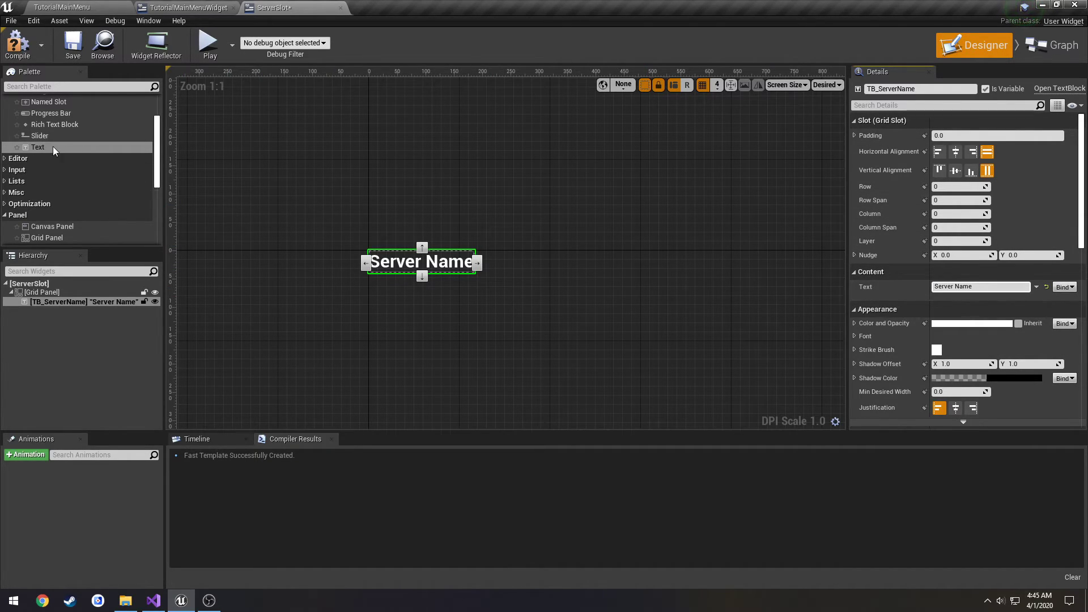
Step: Add a second text block TB_Players reading 'Cur/Max' in grid column 1
drag(54, 148, 57, 312)
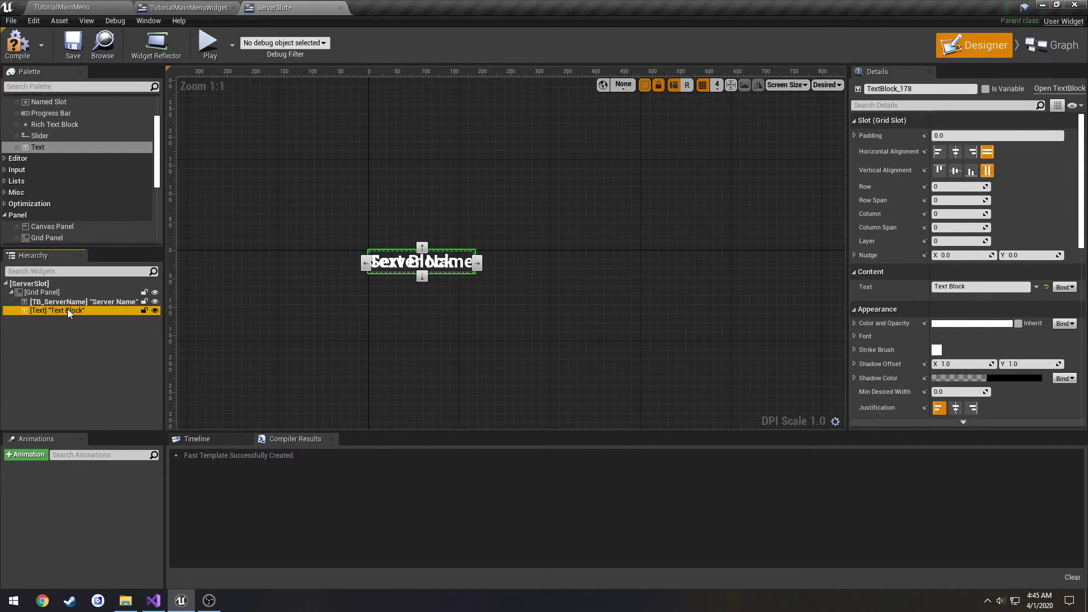
click(907, 89)
text(TB)
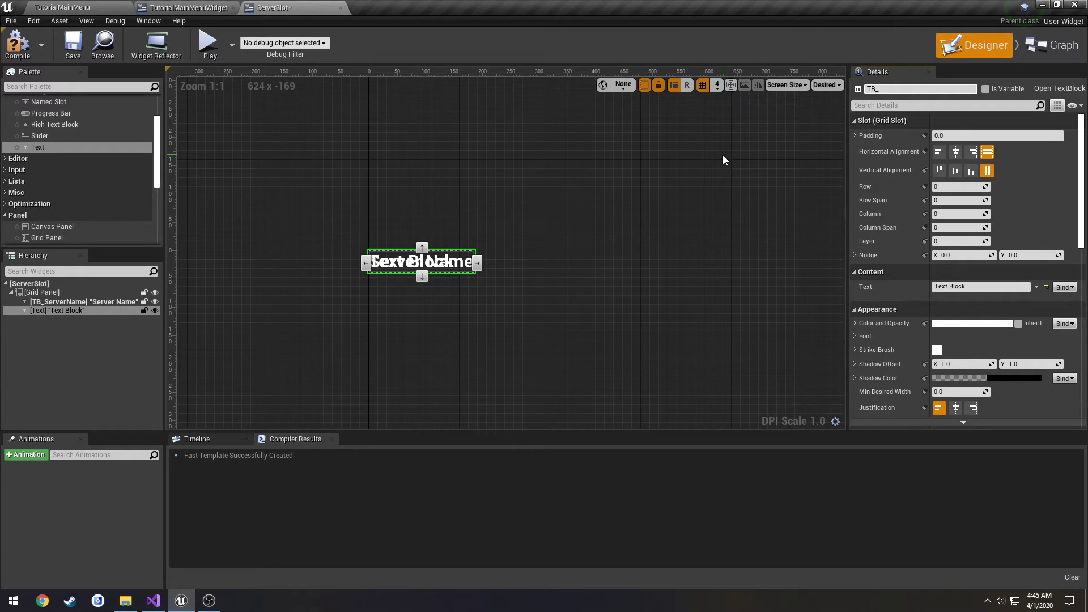
text(_Players)
key(Return)
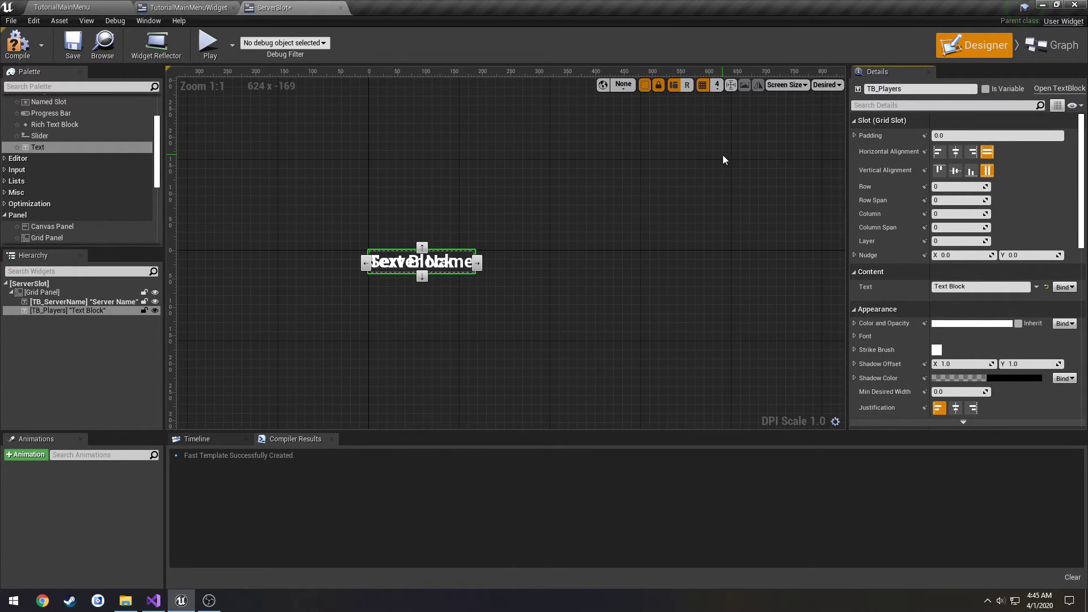
click(892, 286)
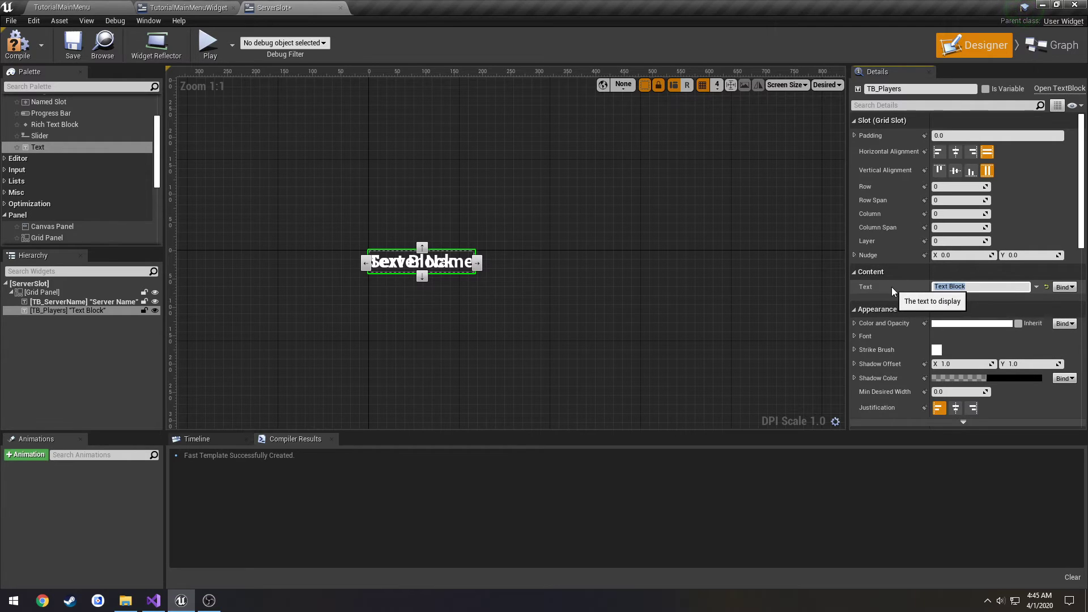
text(CurPlayer)
text(/MaxP)
key(ctrl+shift+Left)
key(ctrl+shift+Left)
key(ctrl+shift+Left)
text(Cur/Max)
key(Return)
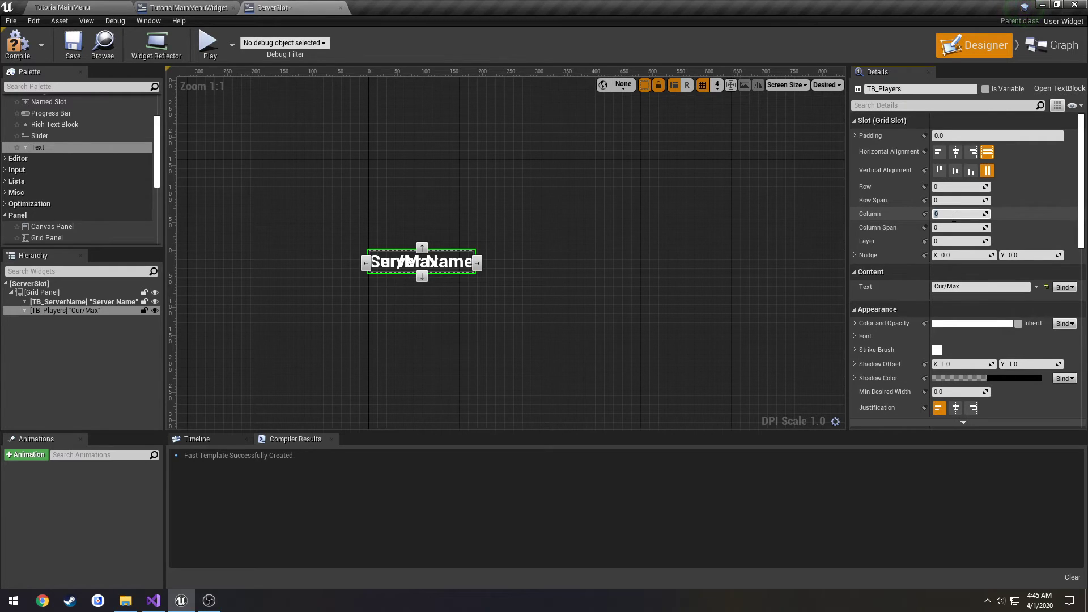
text(1)
key(Return)
Step: Put Cur/Max in column 1 and give Server Name a right padding of 10
click(569, 296)
click(437, 268)
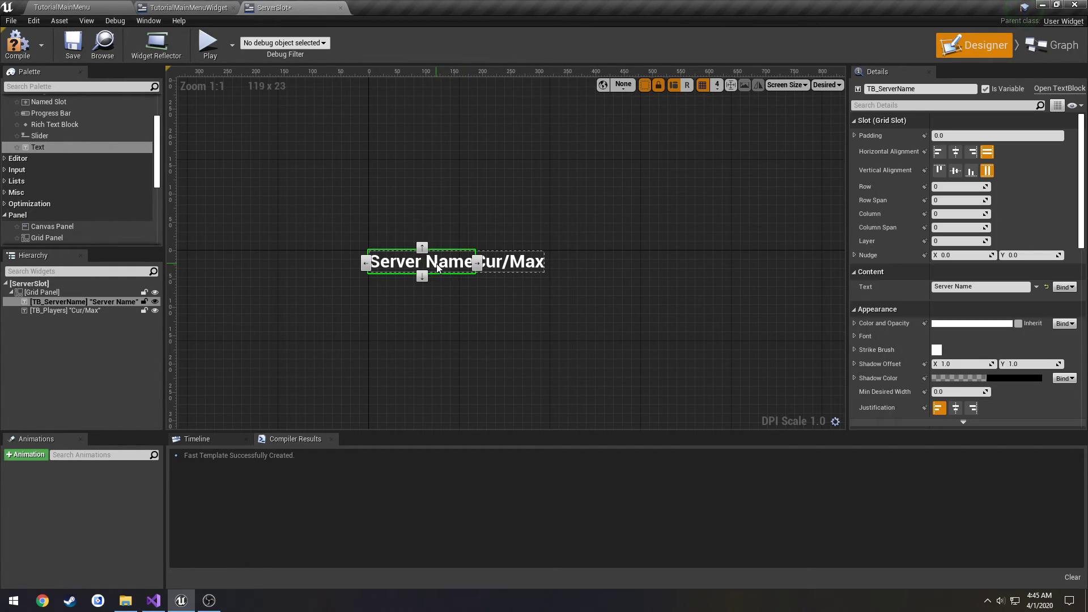
click(854, 136)
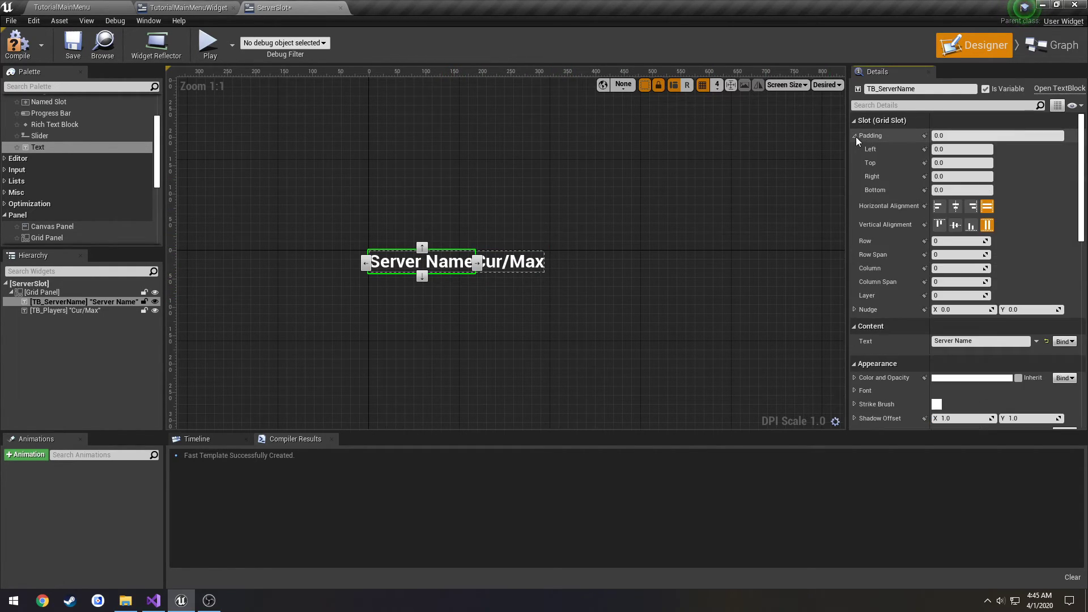
click(955, 177)
text(10)
key(Return)
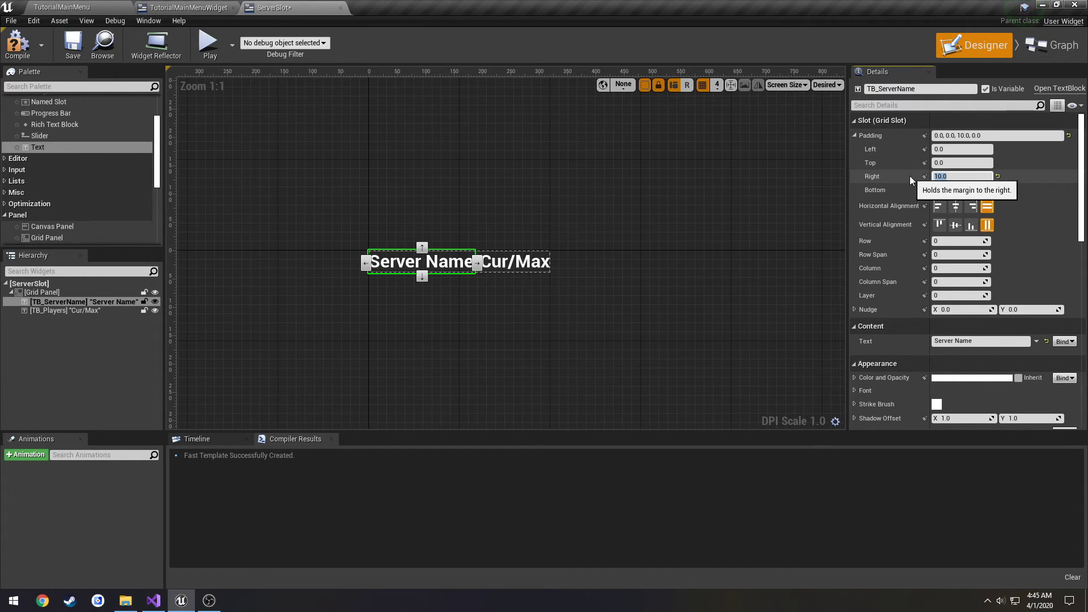
click(528, 183)
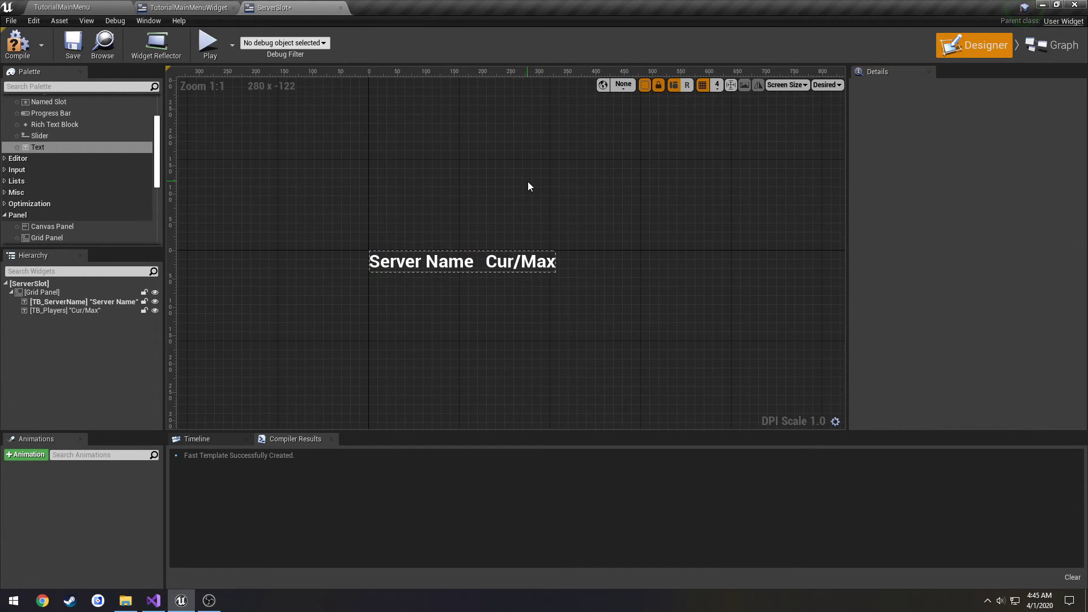
Step: Increase Server Name's right padding to 40 and compile ServerSlot
click(477, 261)
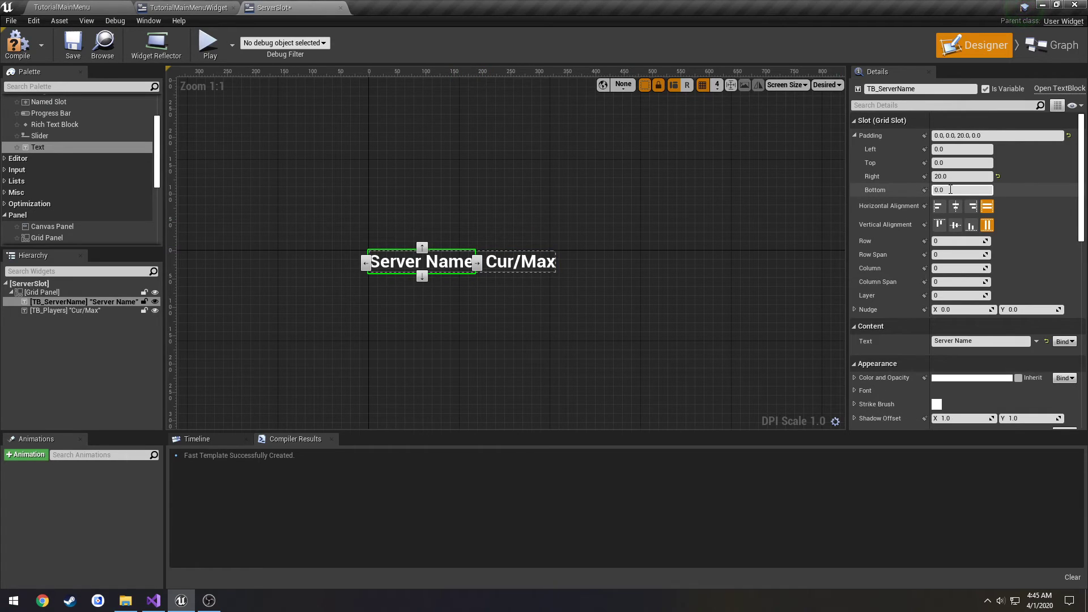
click(940, 176)
text(40)
key(Return)
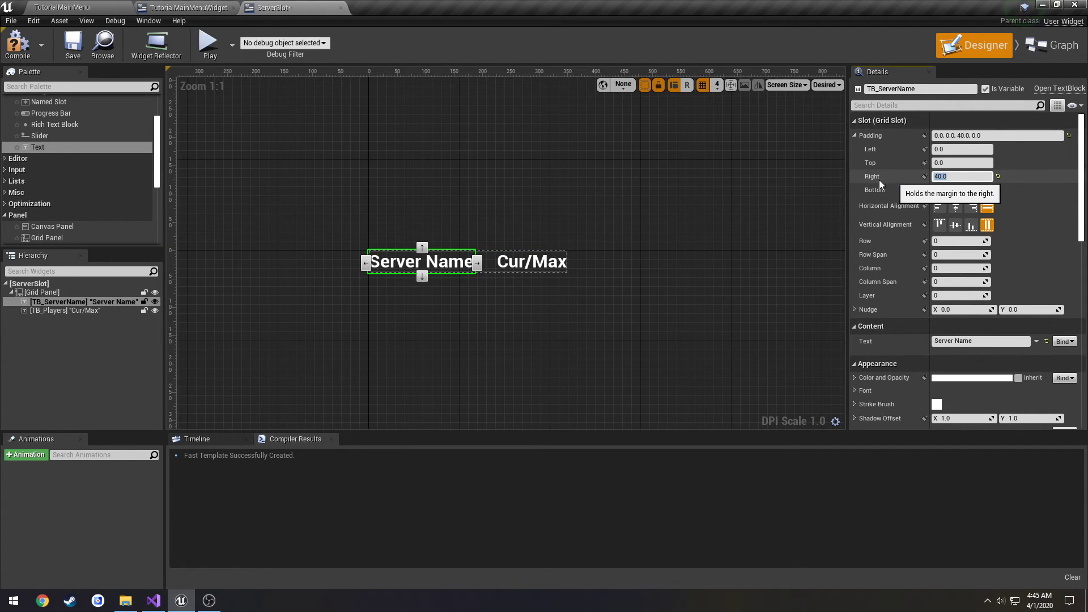
click(18, 44)
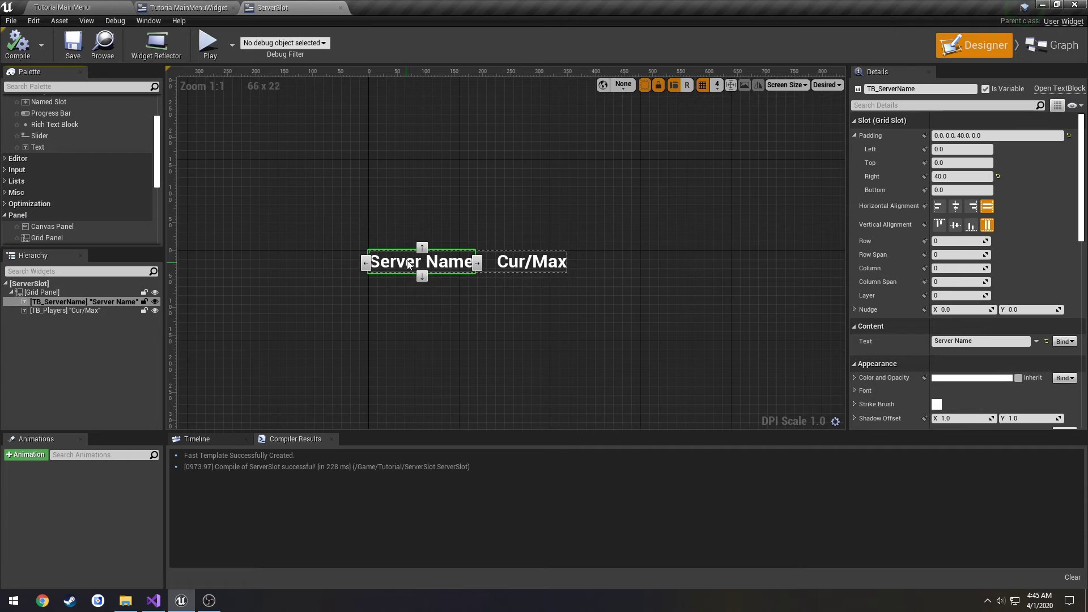
click(526, 235)
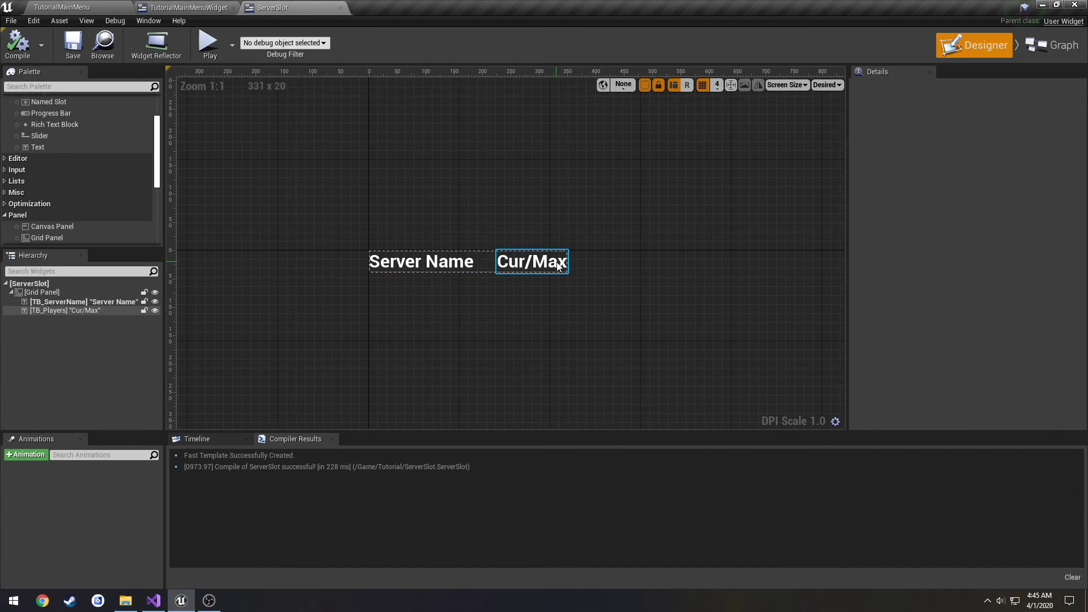
Step: Delete the Event Tick and Event Pre Construct nodes from the ServerSlot event graph
click(1034, 43)
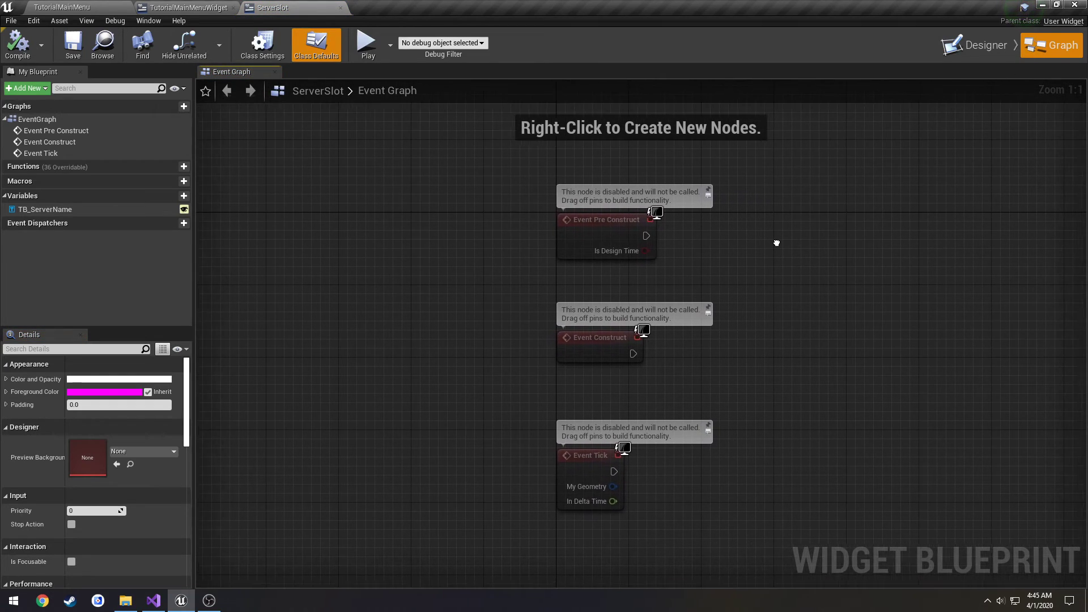
drag(648, 481, 449, 382)
key(Delete)
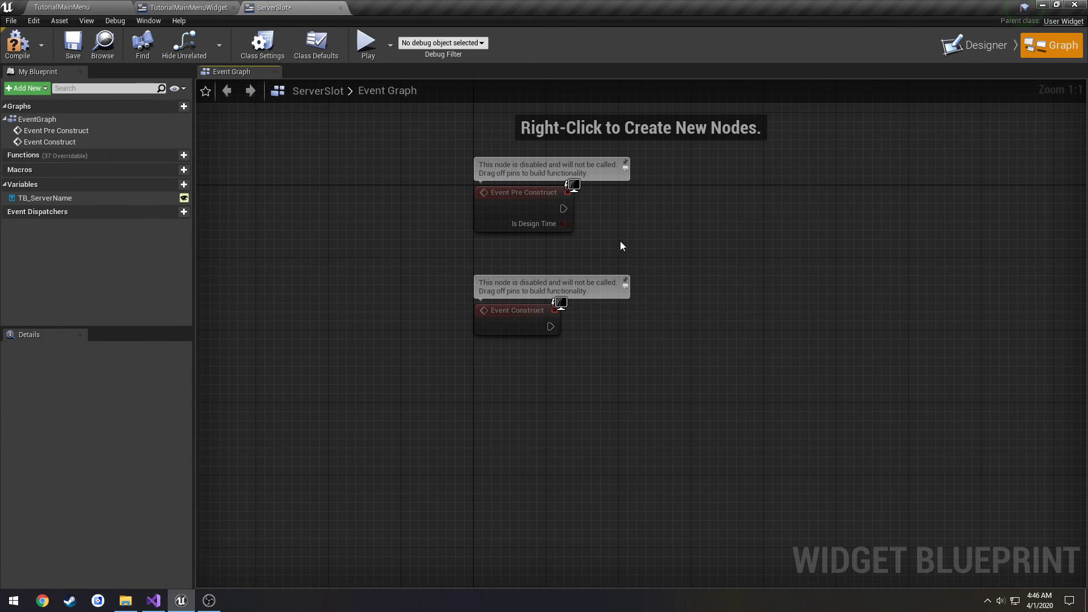
drag(619, 243, 389, 141)
key(Delete)
Step: Compile and save the ServerSlot blueprint
click(17, 44)
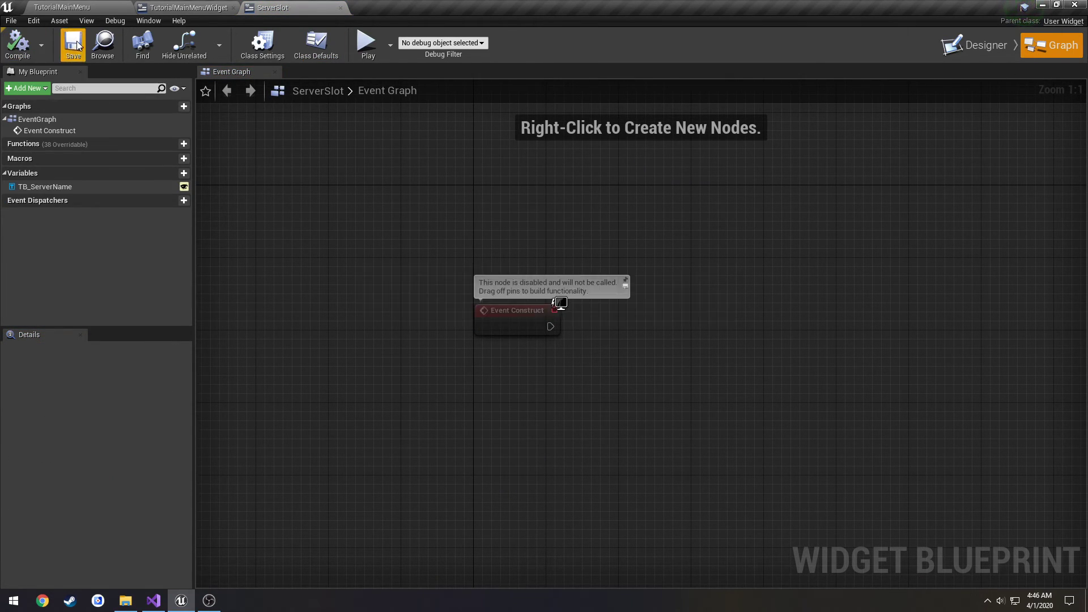
click(73, 44)
click(218, 7)
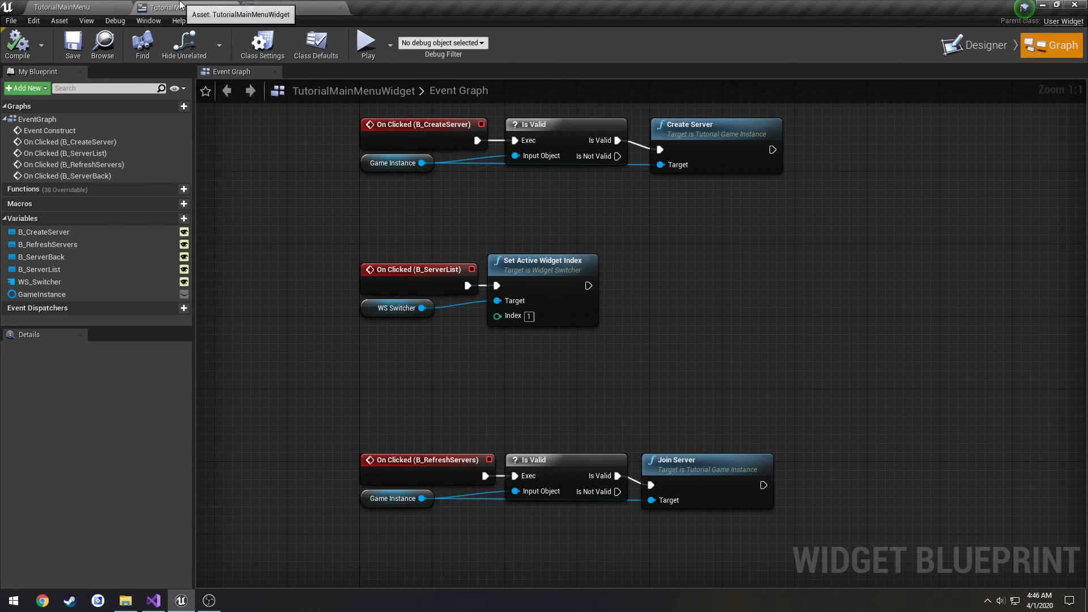
click(277, 7)
Step: Select the scroll box in the TutorialMainMenuWidget Designer hierarchy
click(976, 45)
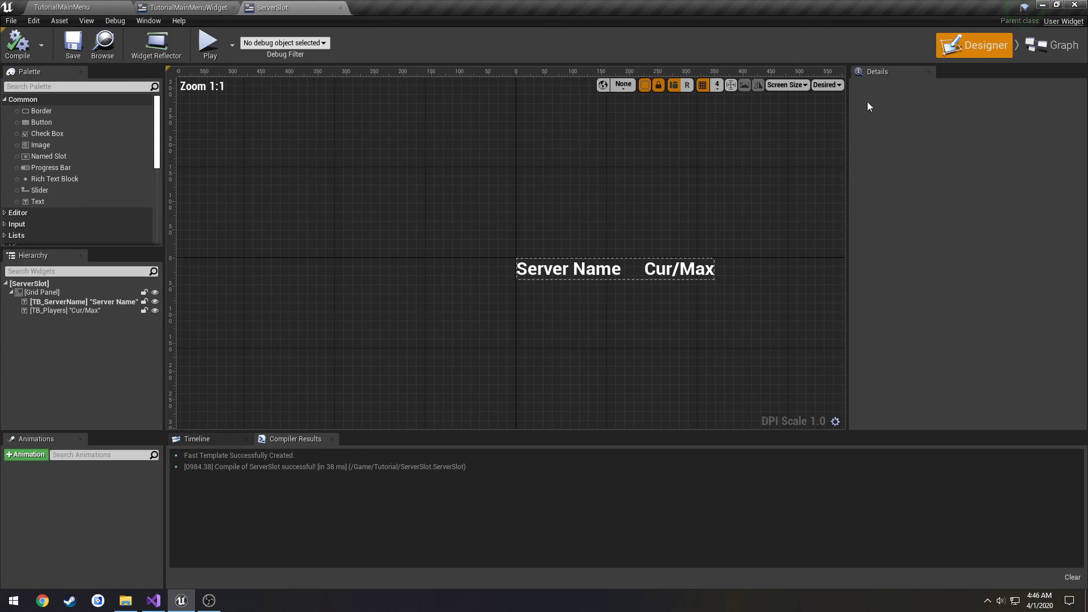
click(188, 8)
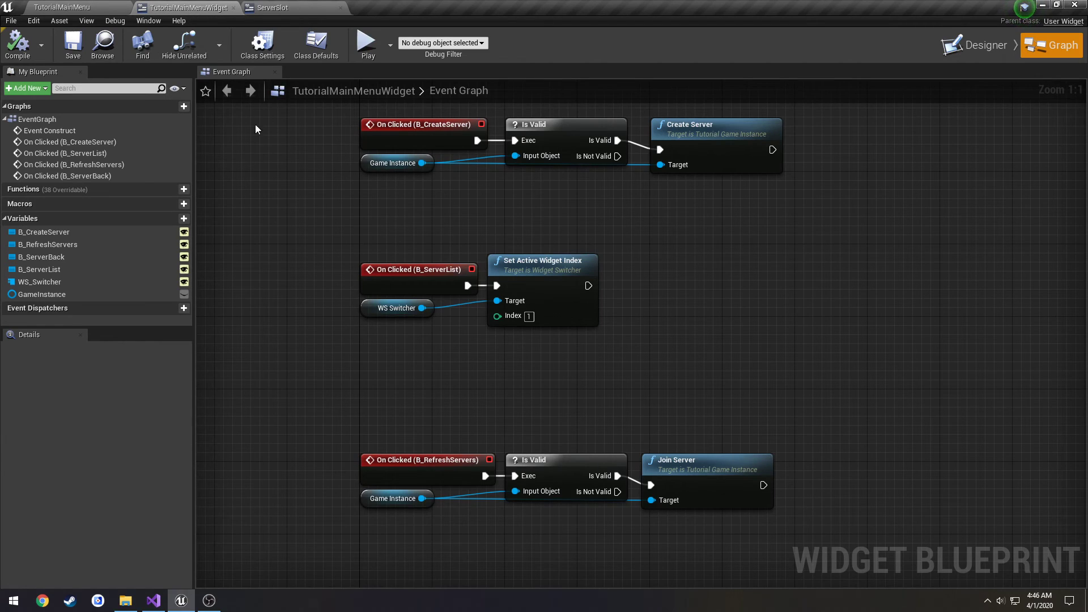
click(975, 46)
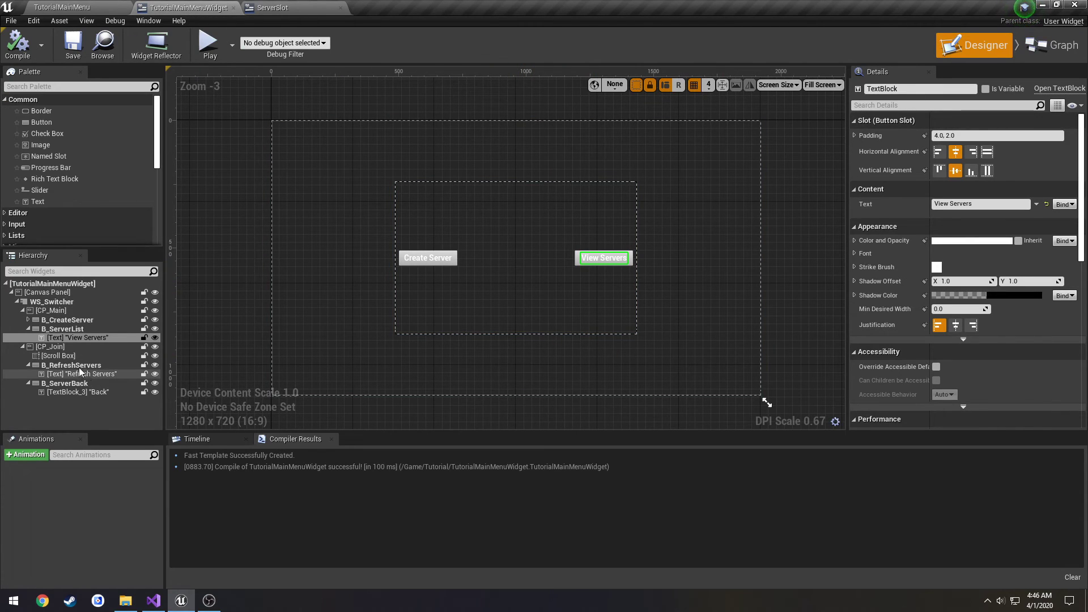
click(63, 355)
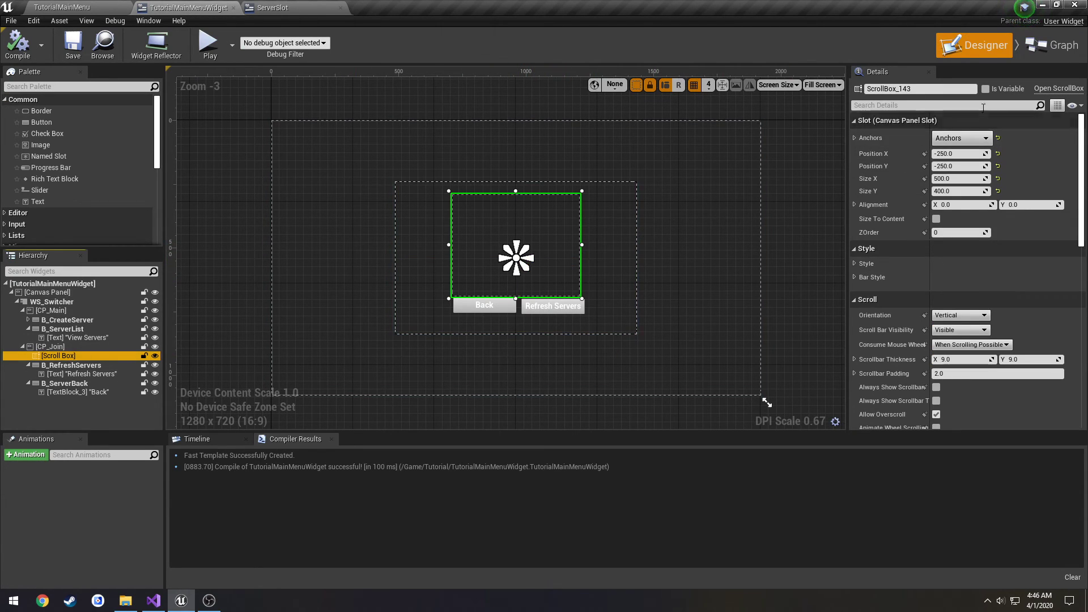
Step: Mark the scroll box as a variable, rename it SB_ServerList, and save
click(985, 89)
click(931, 89)
key(ctrl+a)
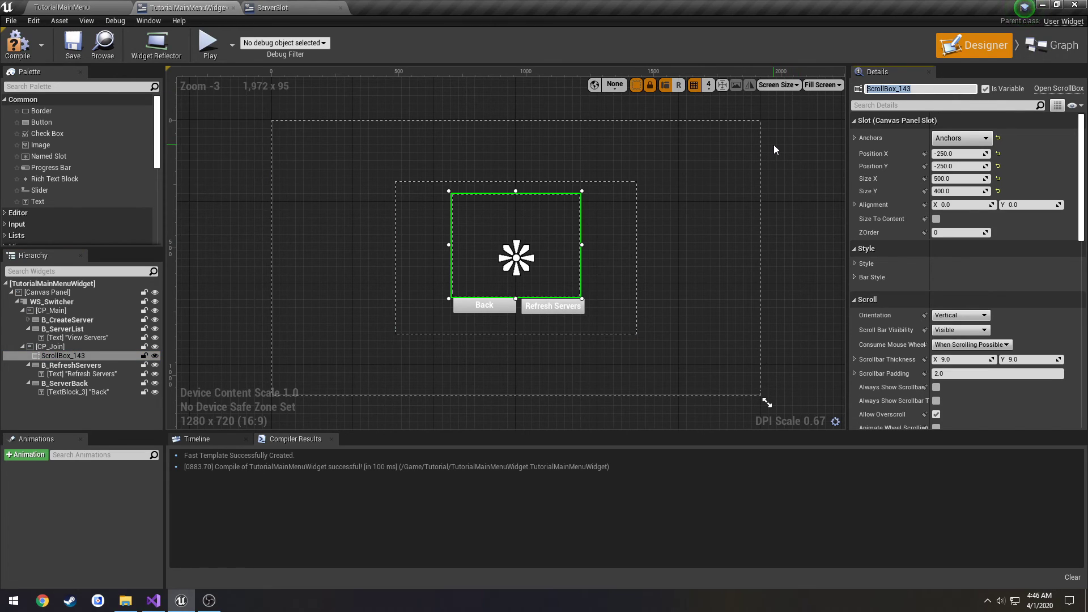
text(SB_ServerList)
key(Return)
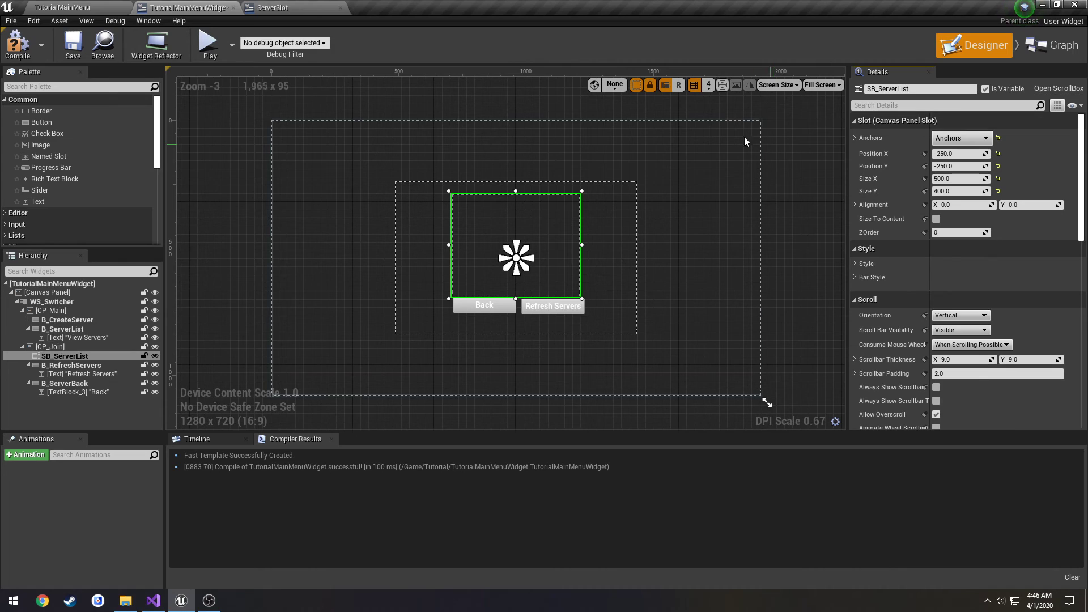
click(72, 47)
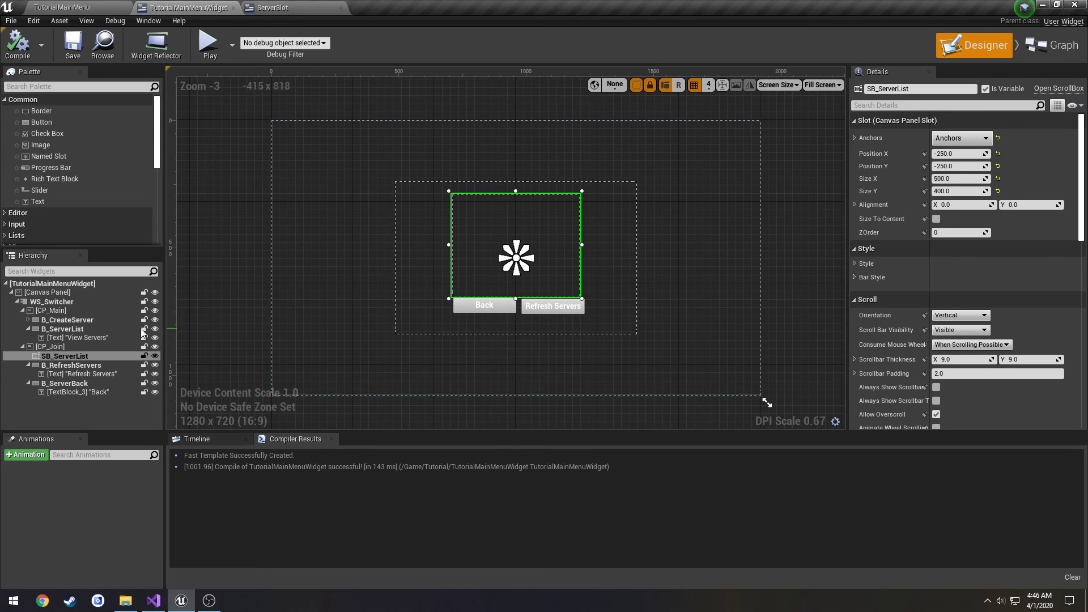
Step: Collapse the B_ServerList, B_RefreshServers and B_ServerBack hierarchy entries and save again
click(28, 328)
click(28, 356)
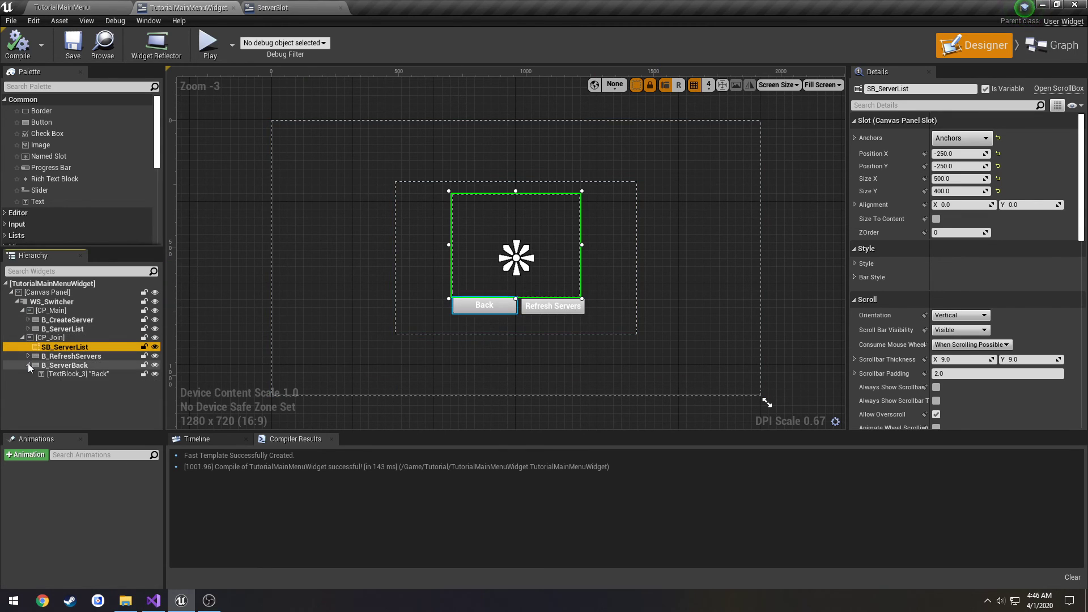
click(28, 365)
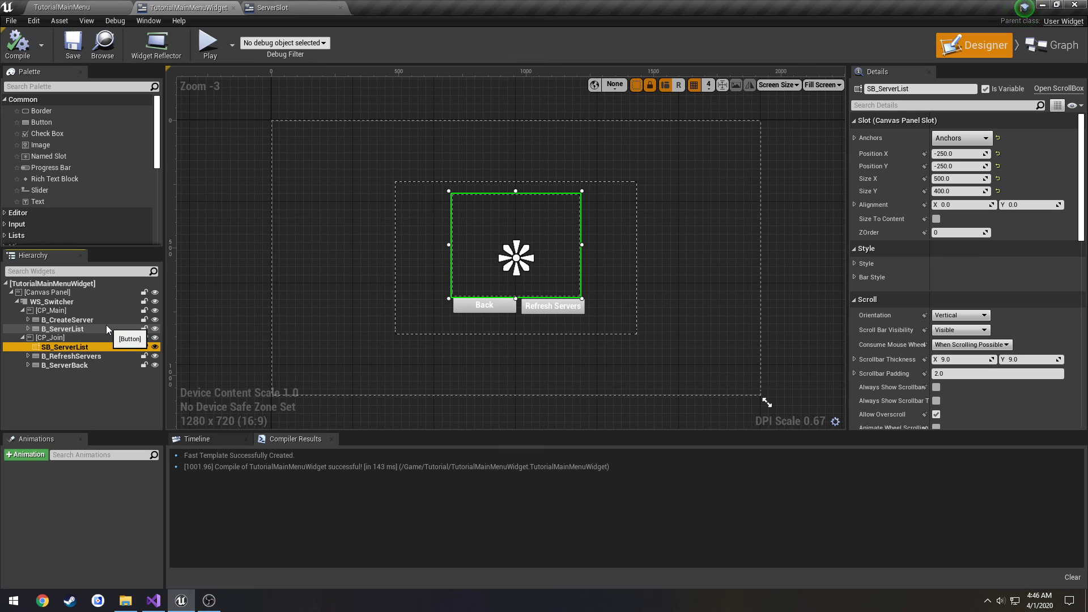
click(68, 50)
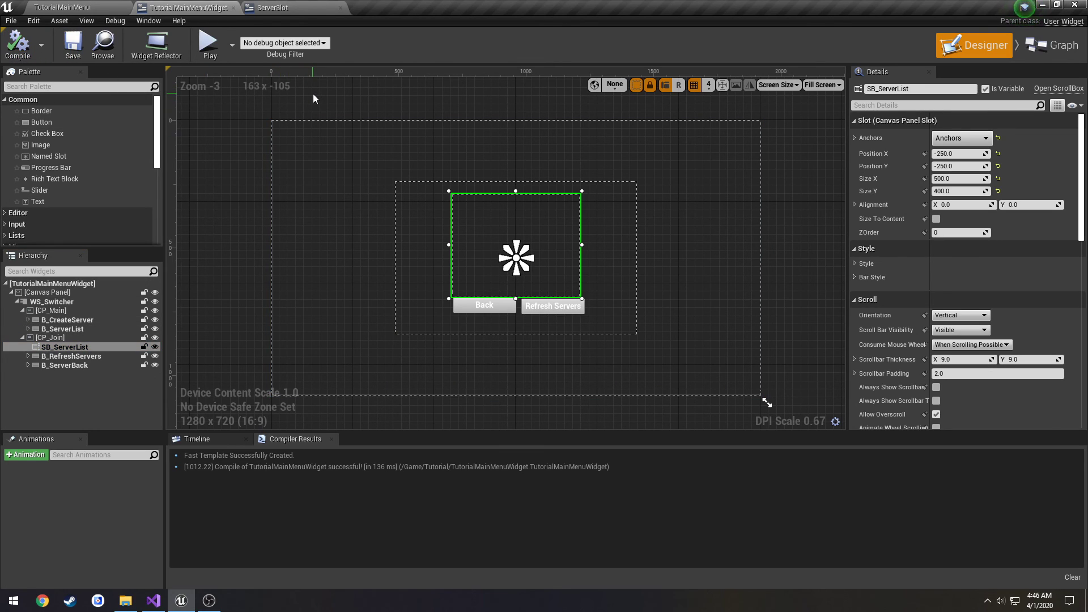
click(270, 7)
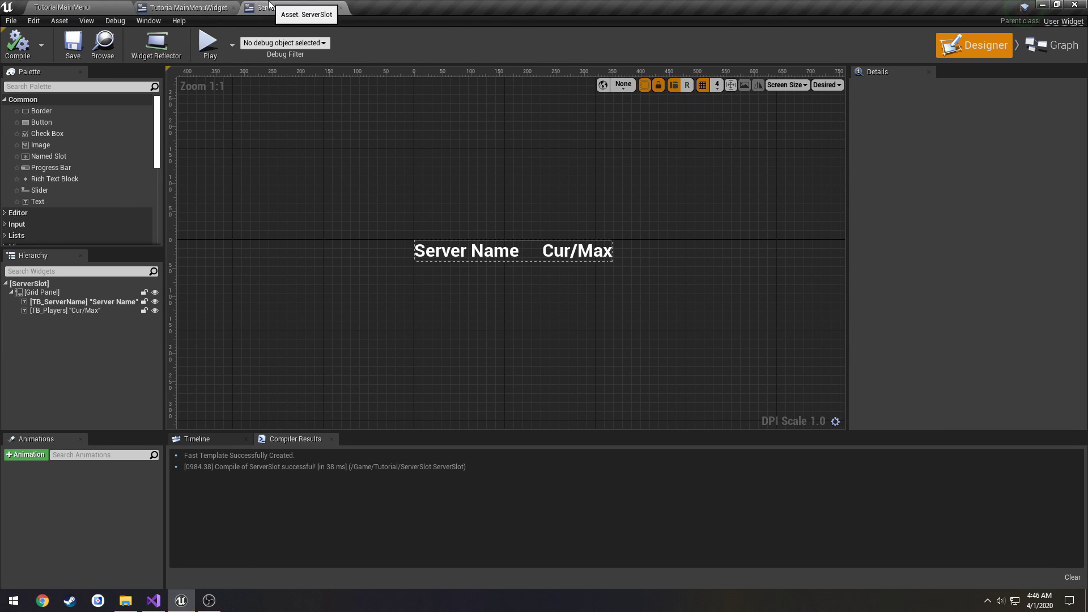
click(180, 7)
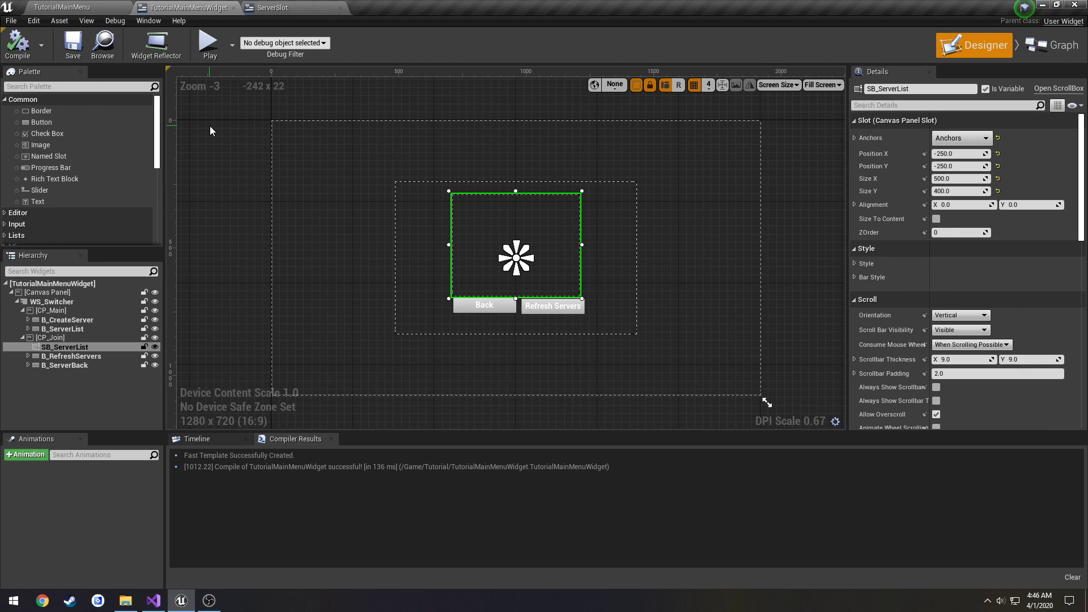
click(269, 7)
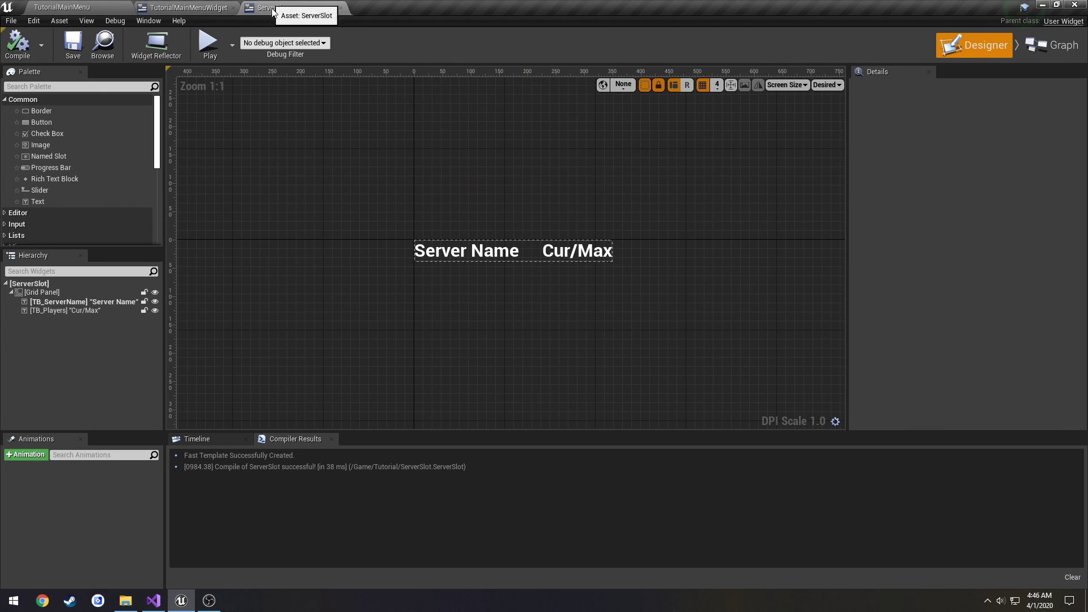
click(187, 6)
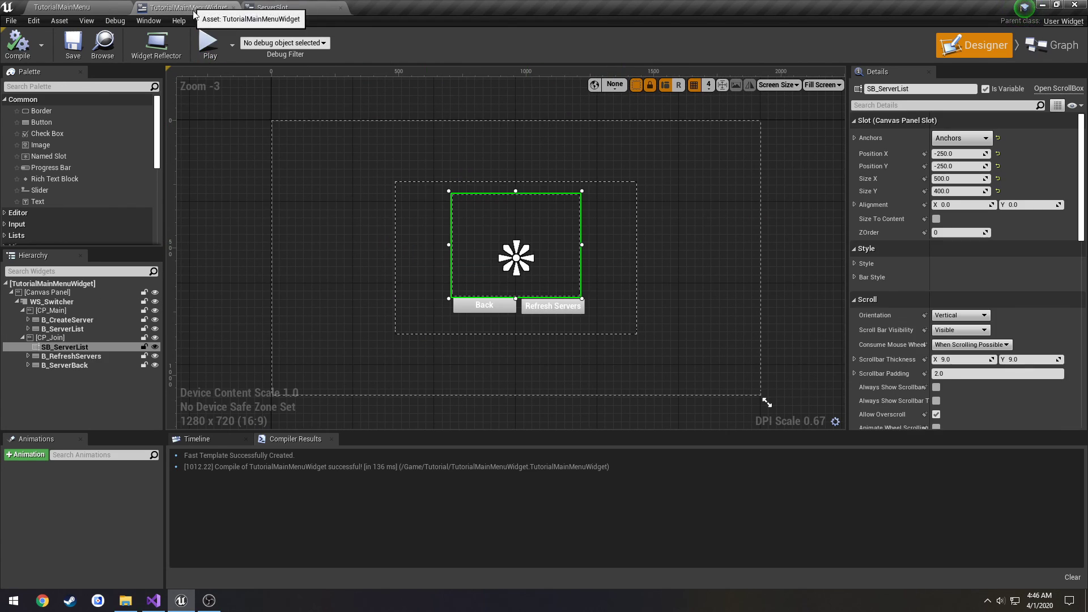